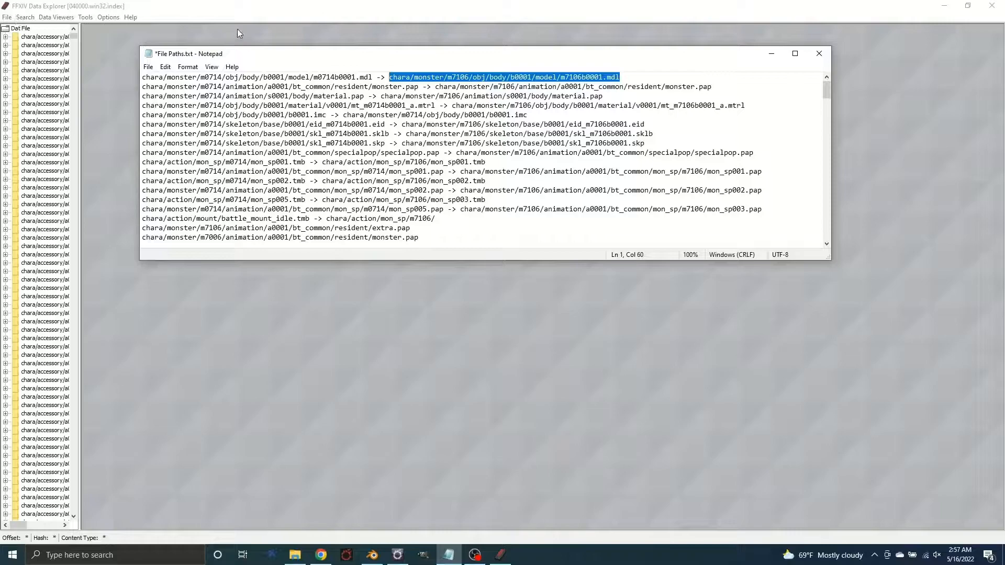
Switch to FFXIV Data Explorer, load the 070000.win32.index file and widen the file tree
{"action": "left_click", "coordinate": [219, 14]}
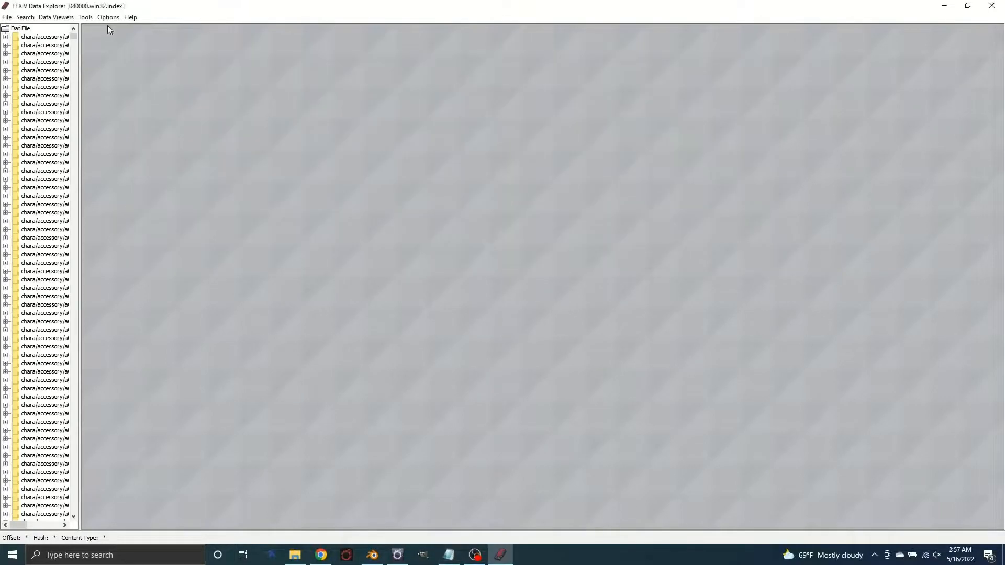
{"action": "left_click", "coordinate": [8, 16]}
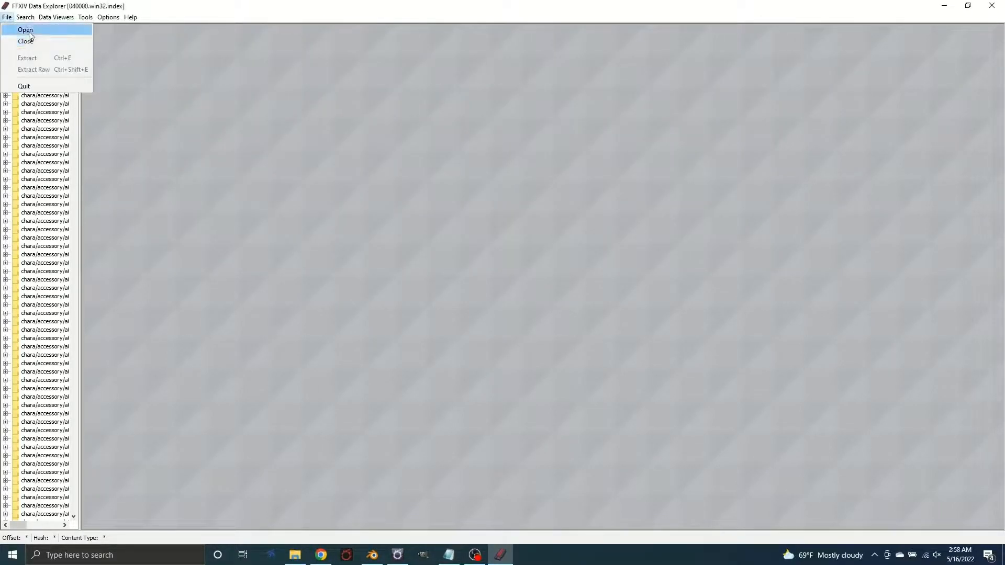
{"action": "left_click", "coordinate": [27, 40]}
{"action": "double_click", "coordinate": [421, 292]}
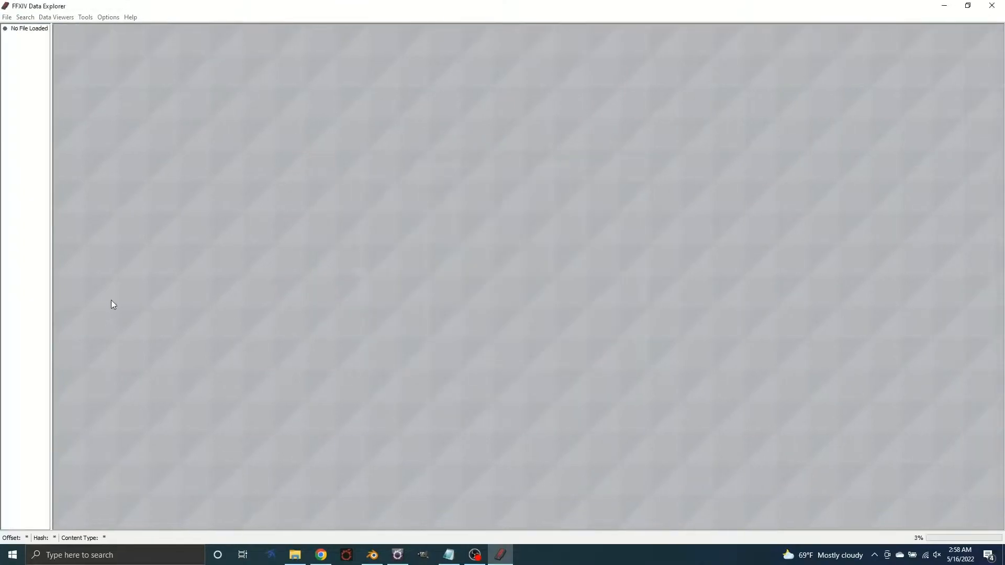
{"action": "left_click_drag", "start_coordinate": [51, 276], "coordinate": [165, 283]}
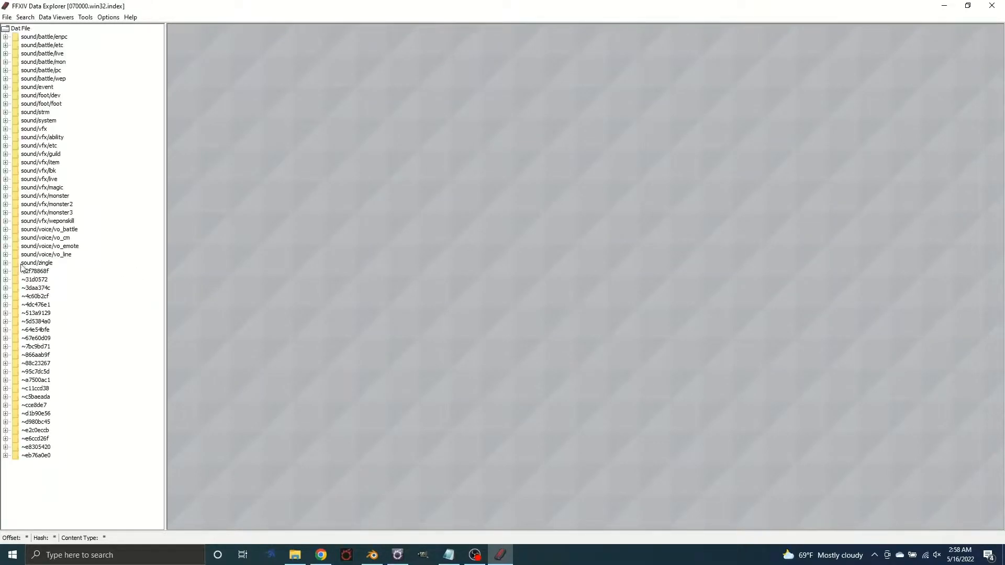
Expand the sound/voice/vo_line folder to view its sound files, and close FFXIV Data Explorer
{"action": "left_click", "coordinate": [6, 254]}
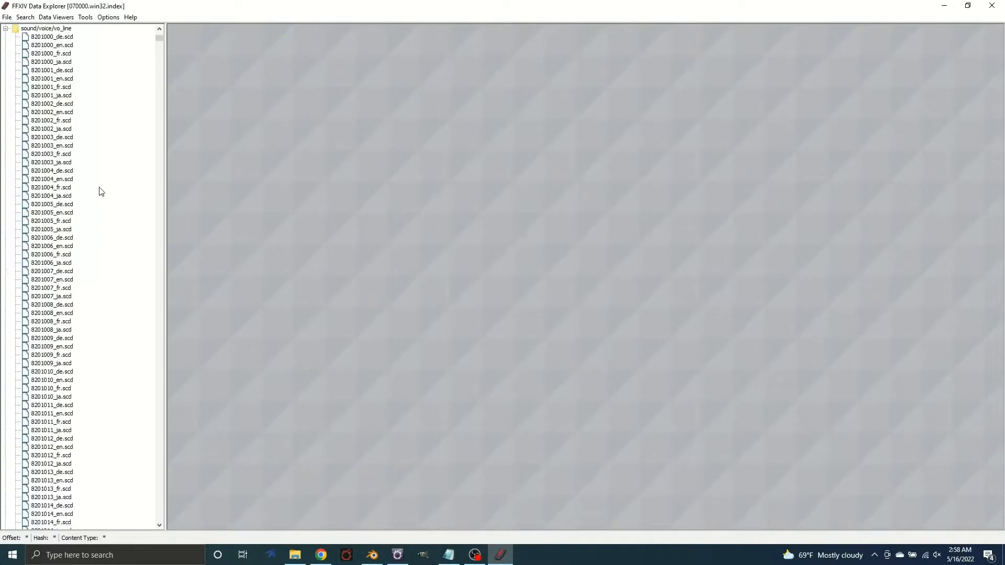
{"action": "scroll", "coordinate": [64, 164], "scroll_direction": "up", "scroll_amount": 4}
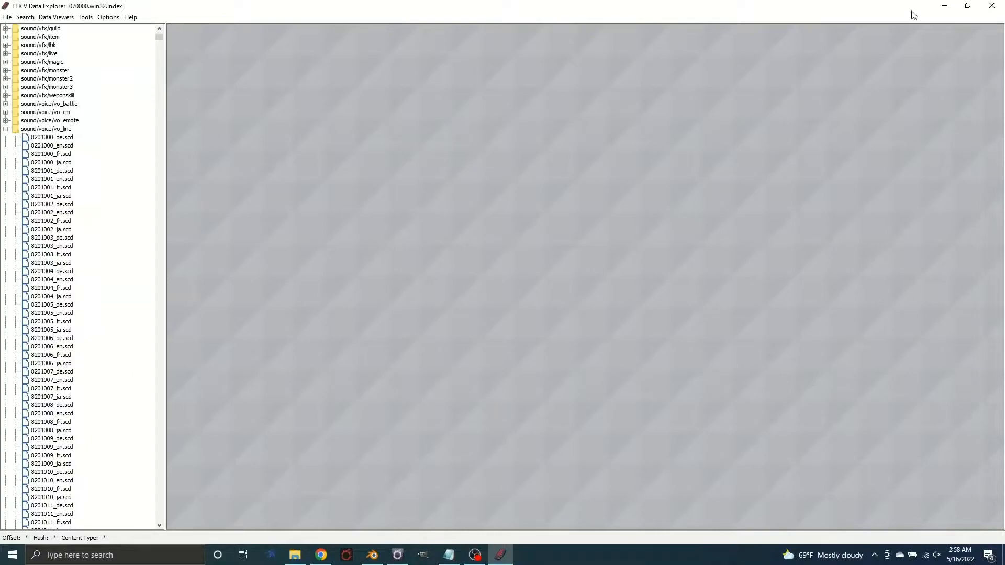
{"action": "left_click", "coordinate": [991, 7]}
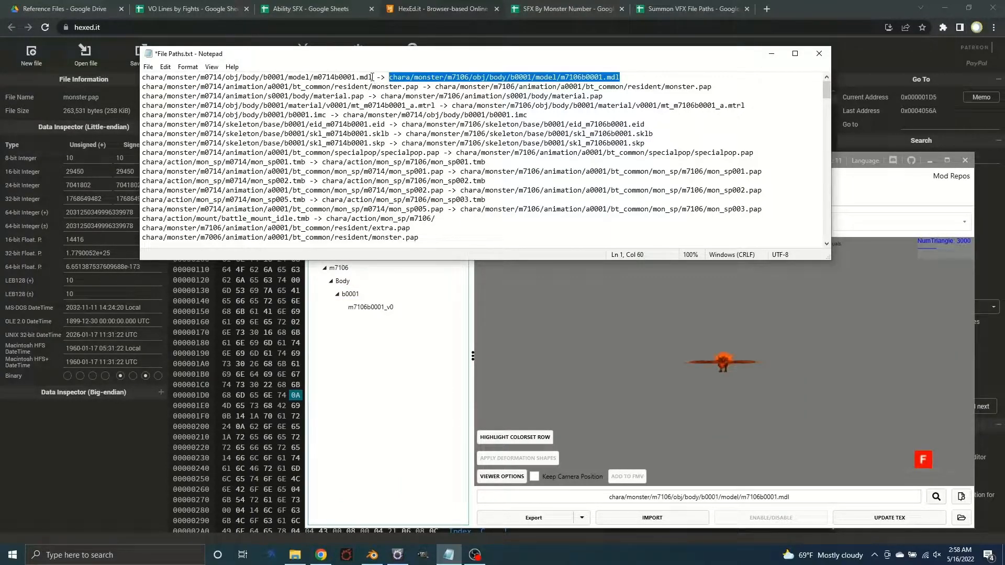
In TexTools, start Copy Model File with the source path chara/monster/m0714/obj/body/b0001/model/m0714b0001.mdl copied from the Notepad list
{"action": "left_click_drag", "start_coordinate": [372, 77], "coordinate": [141, 77]}
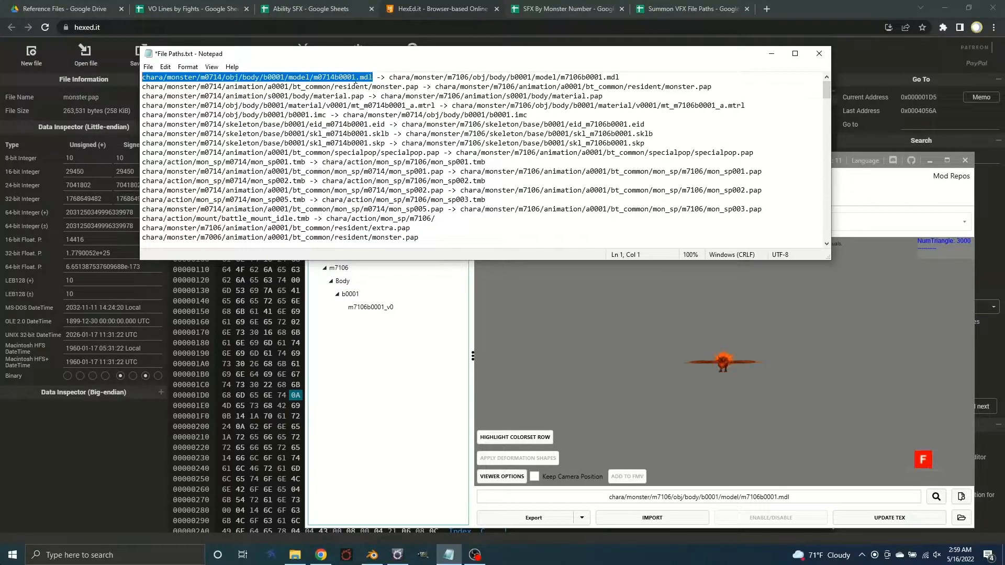
{"action": "left_click", "coordinate": [420, 464]}
{"action": "left_click", "coordinate": [343, 176]}
{"action": "mouse_move", "coordinate": [402, 273]}
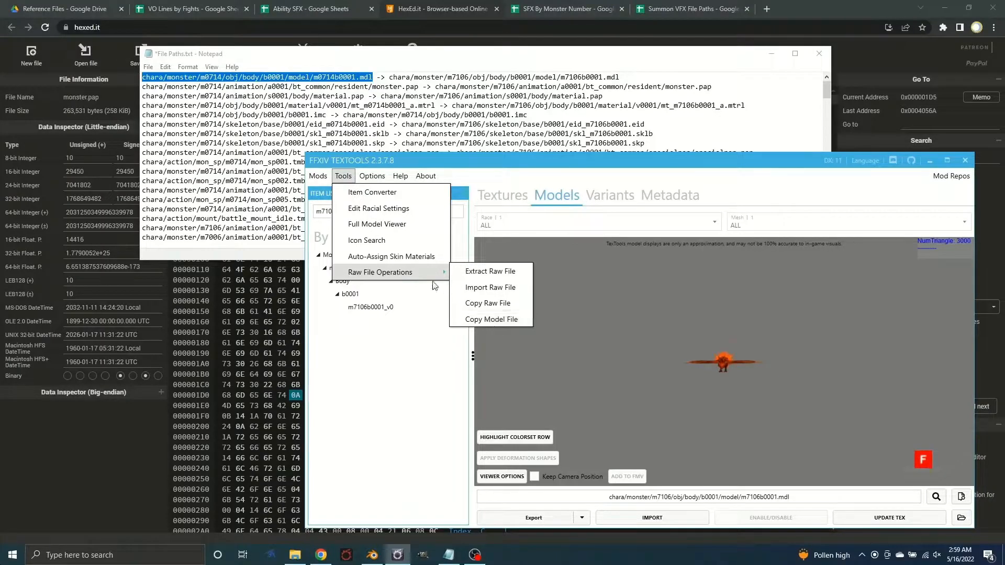
{"action": "left_click", "coordinate": [487, 321]}
{"action": "left_click", "coordinate": [583, 308]}
{"action": "key", "text": "ctrl+v"}
Copy the model to chara/monster/m7106/obj/body/b0001/model/m7106b0001.mdl, using the destination path from the Notepad list
{"action": "left_click", "coordinate": [627, 77]}
{"action": "left_click_drag", "start_coordinate": [626, 77], "coordinate": [390, 77]}
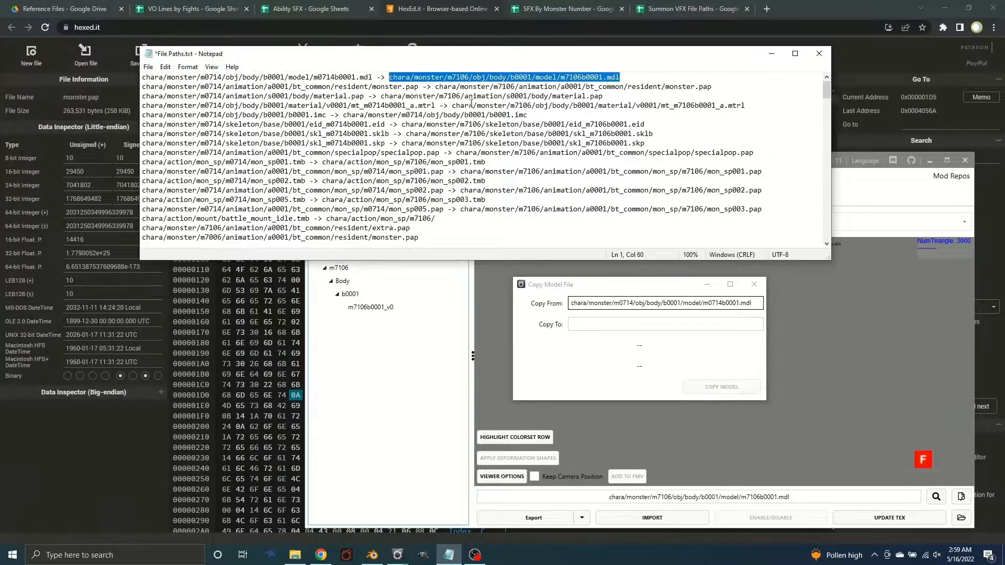
{"action": "left_click", "coordinate": [608, 325]}
{"action": "key", "text": "ctrl+v"}
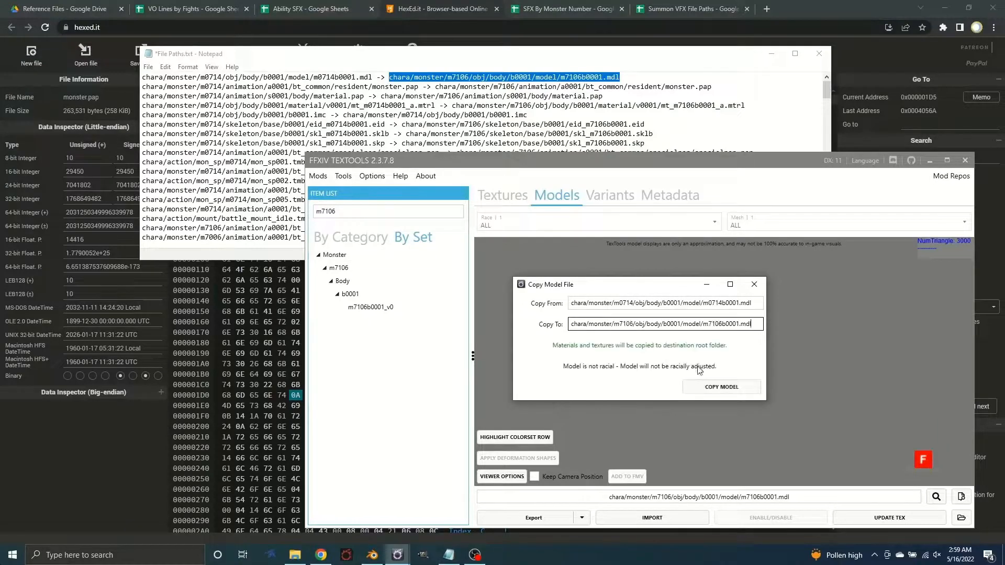
{"action": "left_click", "coordinate": [721, 387]}
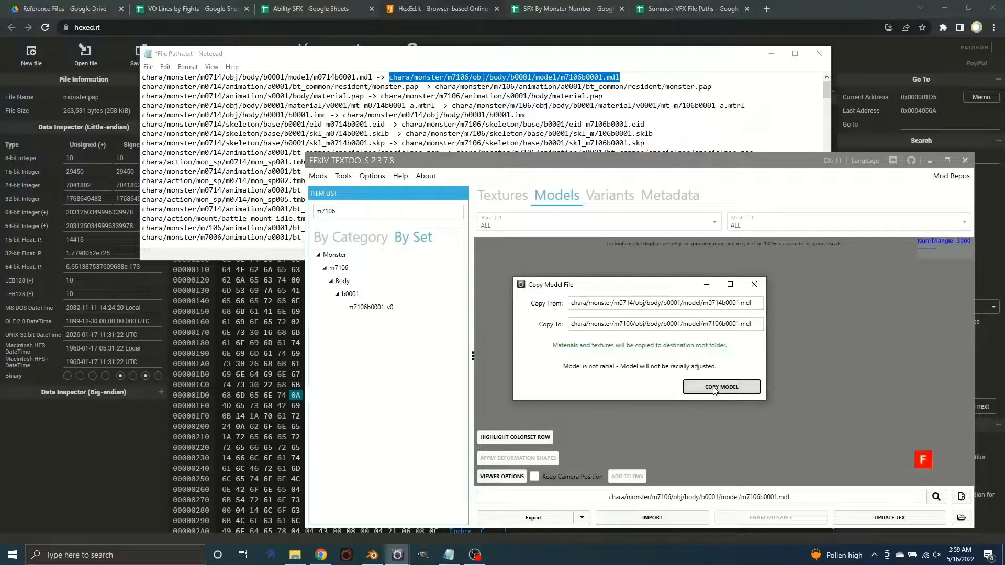
{"action": "left_click", "coordinate": [715, 389]}
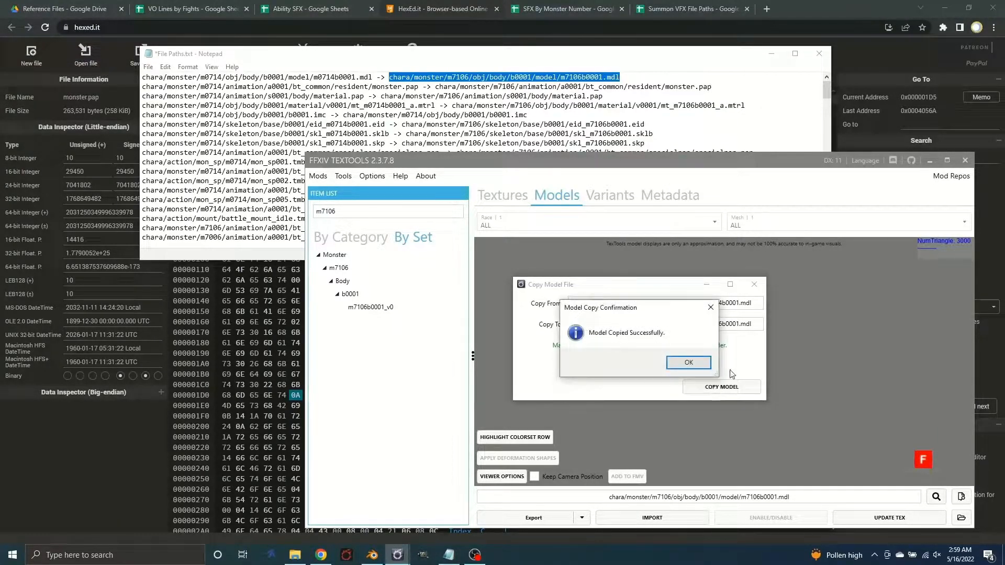
{"action": "left_click", "coordinate": [709, 362]}
{"action": "left_click", "coordinate": [420, 376]}
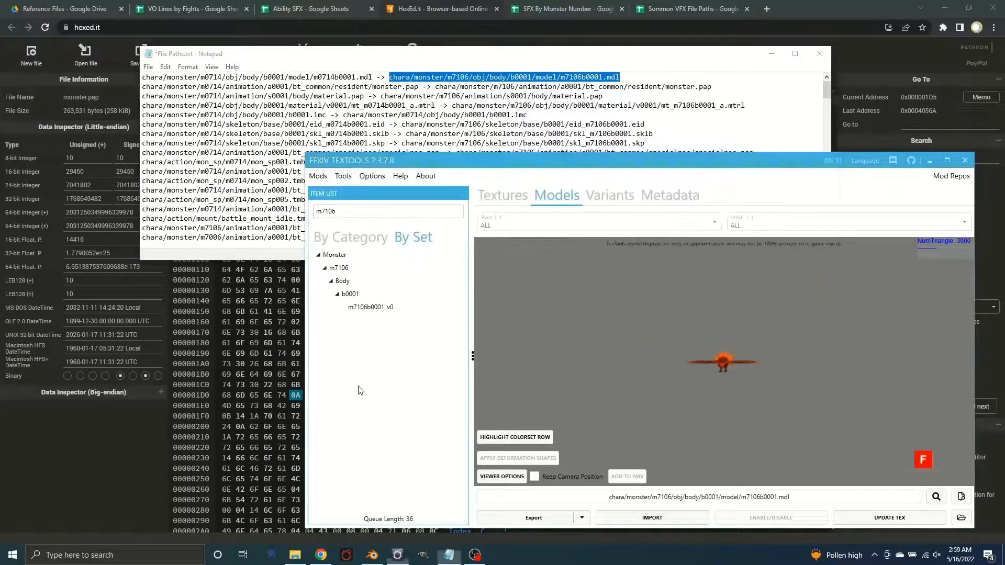
Check the m7106 textures and open the materials listed under Variant 1 and Variant 0
{"action": "left_click", "coordinate": [480, 194]}
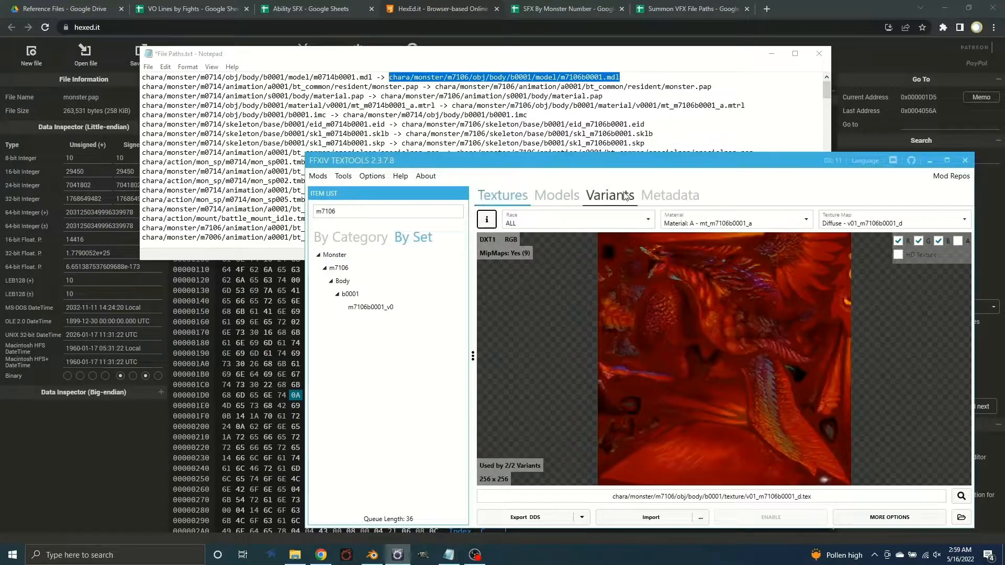
{"action": "left_click", "coordinate": [608, 194]}
{"action": "left_click", "coordinate": [499, 271]}
{"action": "left_click", "coordinate": [502, 284]}
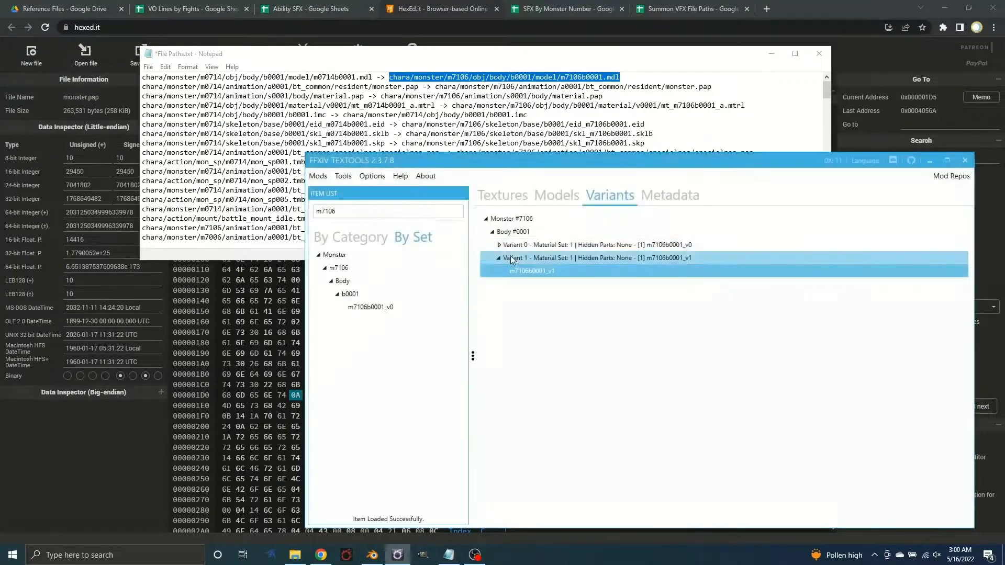
{"action": "left_click", "coordinate": [498, 245]}
{"action": "left_click", "coordinate": [513, 257]}
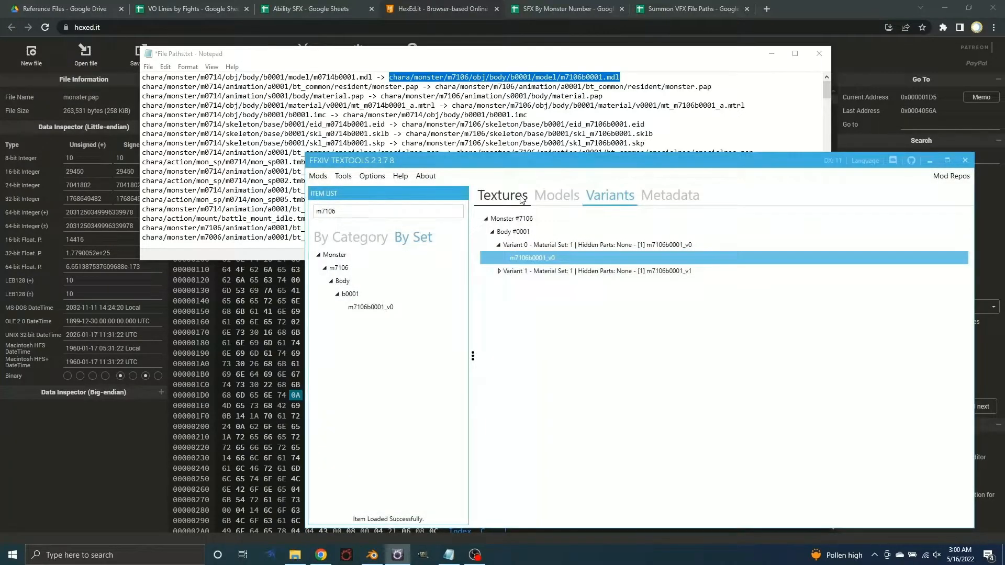
Examine the textures of the copied m7106 materials, ending on Material A
{"action": "left_click", "coordinate": [522, 199]}
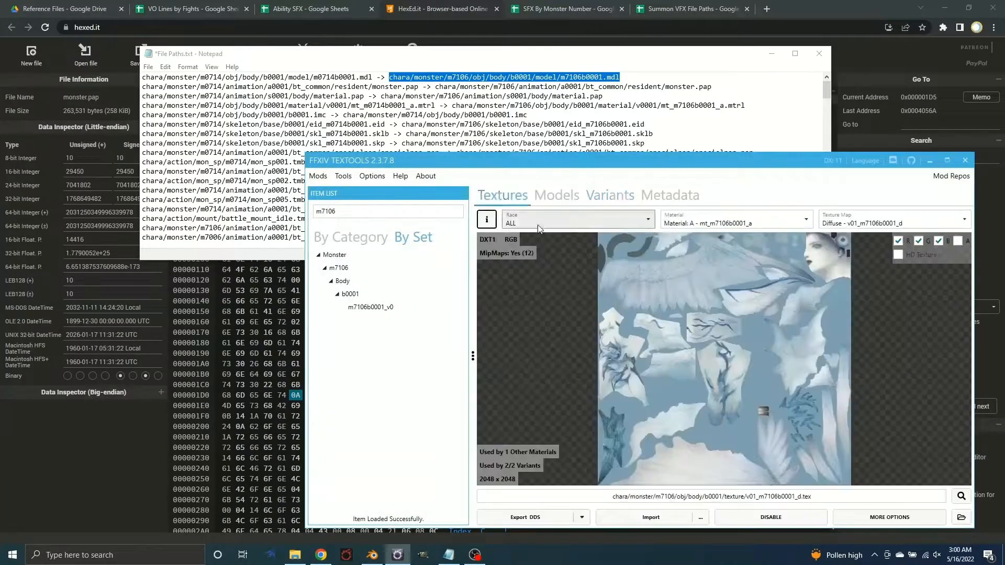
{"action": "left_click", "coordinate": [752, 224]}
{"action": "left_click", "coordinate": [730, 230]}
{"action": "left_click", "coordinate": [733, 223]}
{"action": "left_click", "coordinate": [714, 269]}
{"action": "left_click", "coordinate": [701, 224]}
{"action": "left_click", "coordinate": [701, 236]}
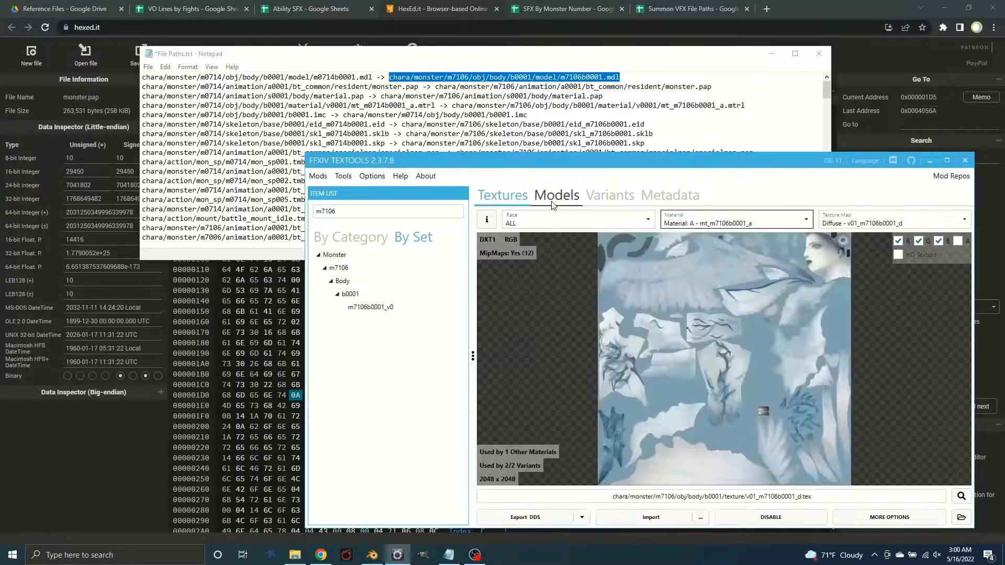
Inspect the copied m7106b0001 model up close and show its available export formats
{"action": "left_click", "coordinate": [556, 202]}
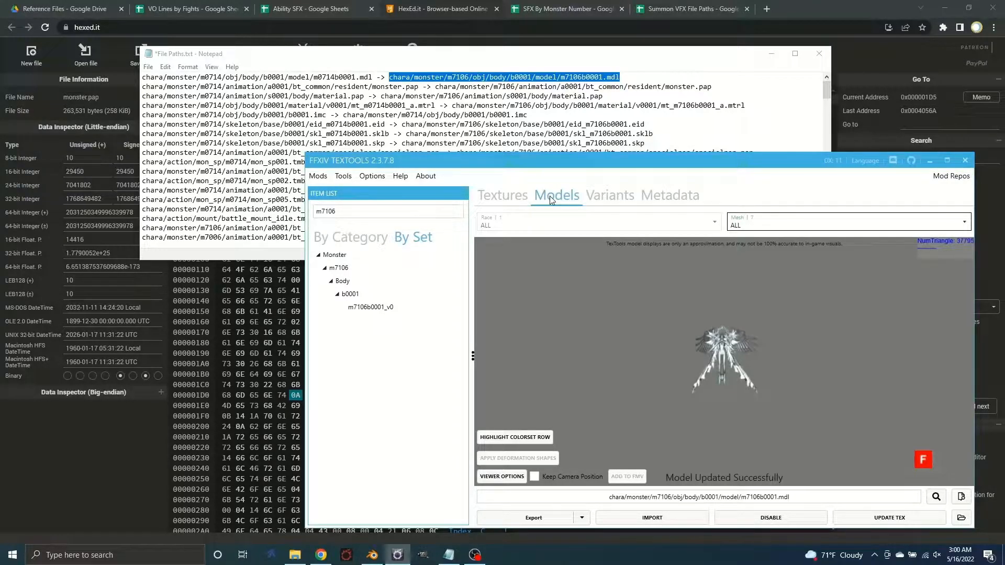
{"action": "scroll", "coordinate": [755, 378], "scroll_direction": "up", "scroll_amount": 5}
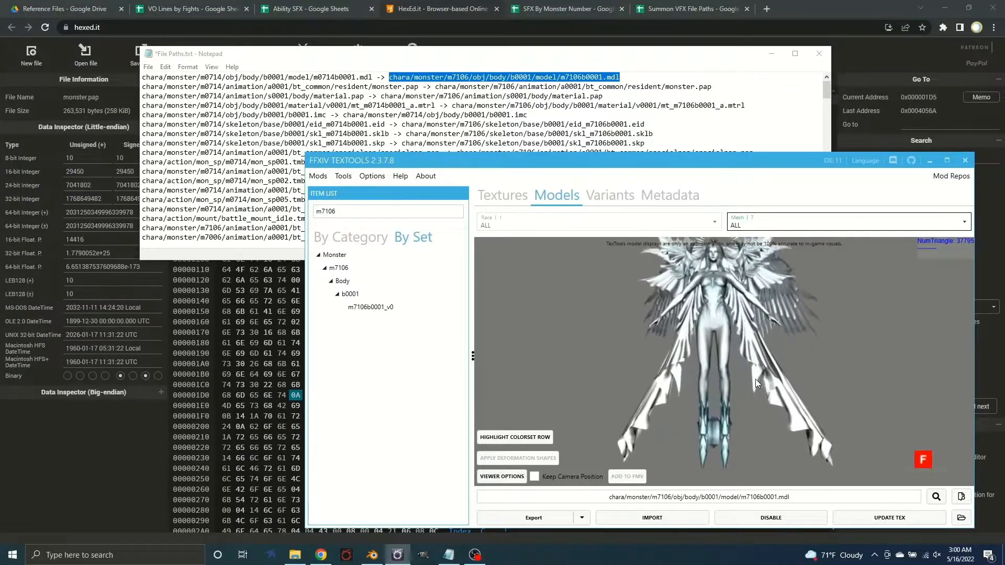
{"action": "left_click_drag", "start_coordinate": [755, 378], "coordinate": [723, 424]}
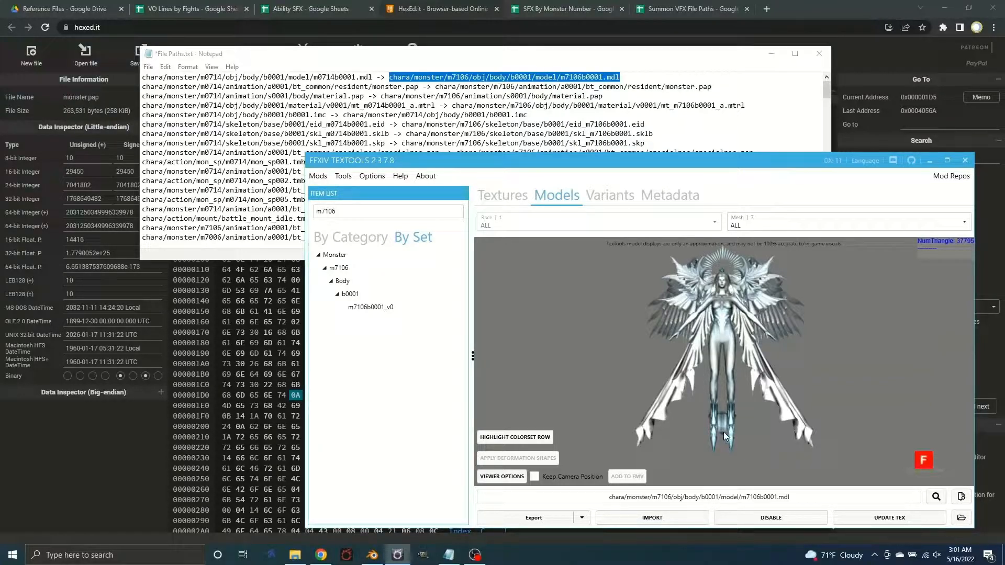
{"action": "left_click", "coordinate": [582, 518]}
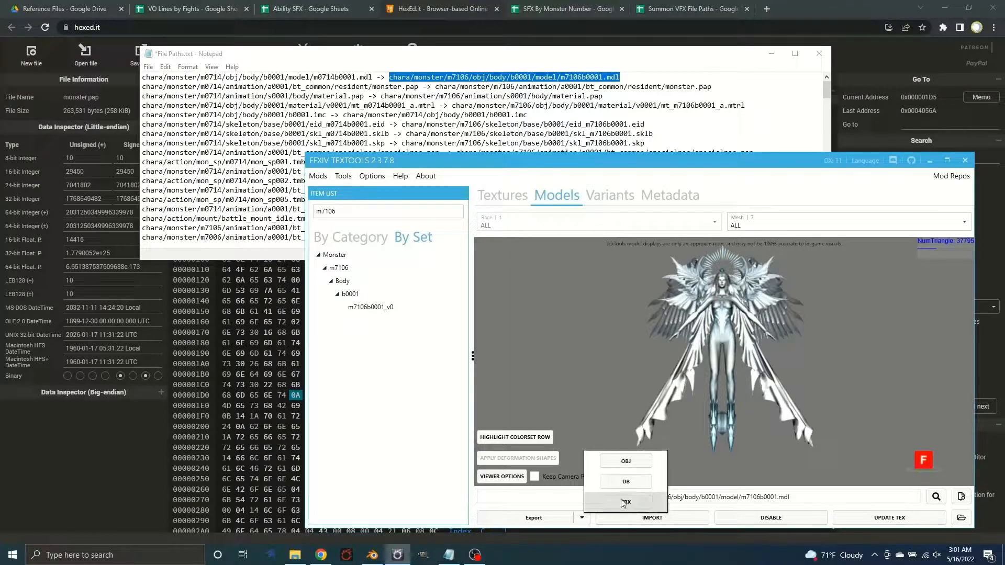
Switch to Blender and import m0714b0001.fbx from the 3D folder of m0714b0001_v0 in the saved Mounts
{"action": "left_click", "coordinate": [372, 555]}
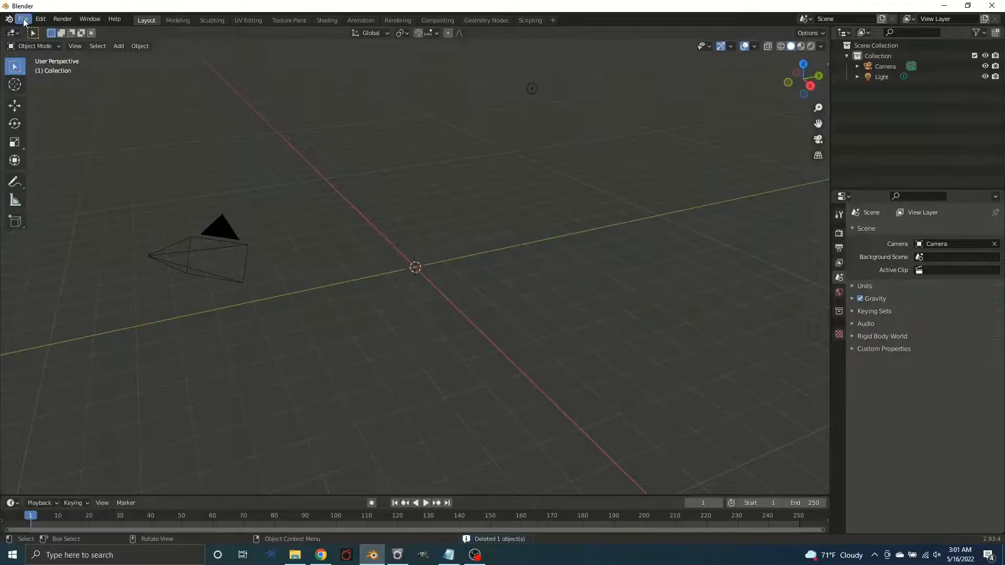
{"action": "left_click", "coordinate": [23, 19]}
{"action": "mouse_move", "coordinate": [42, 161]}
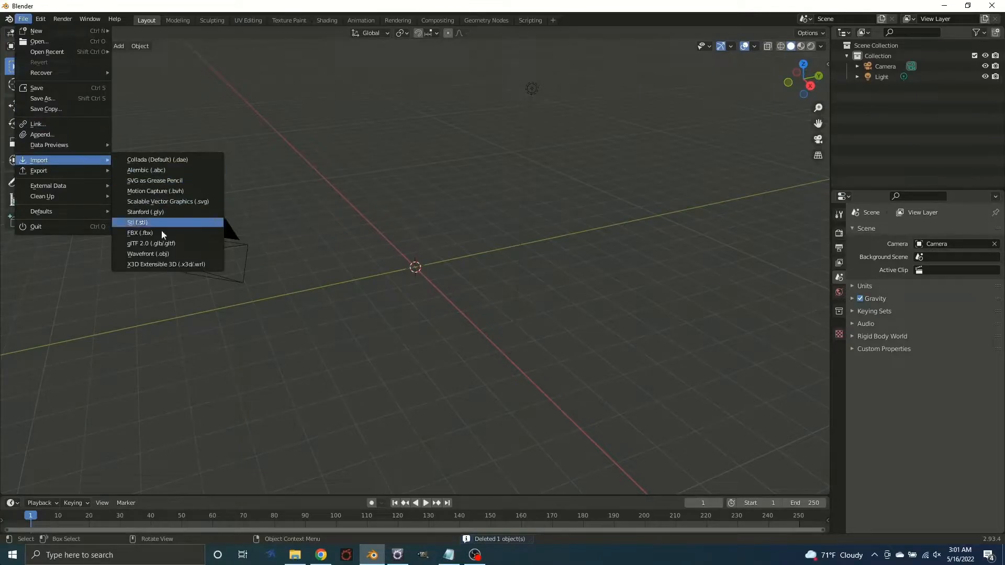
{"action": "left_click", "coordinate": [184, 234]}
{"action": "double_click", "coordinate": [385, 288]}
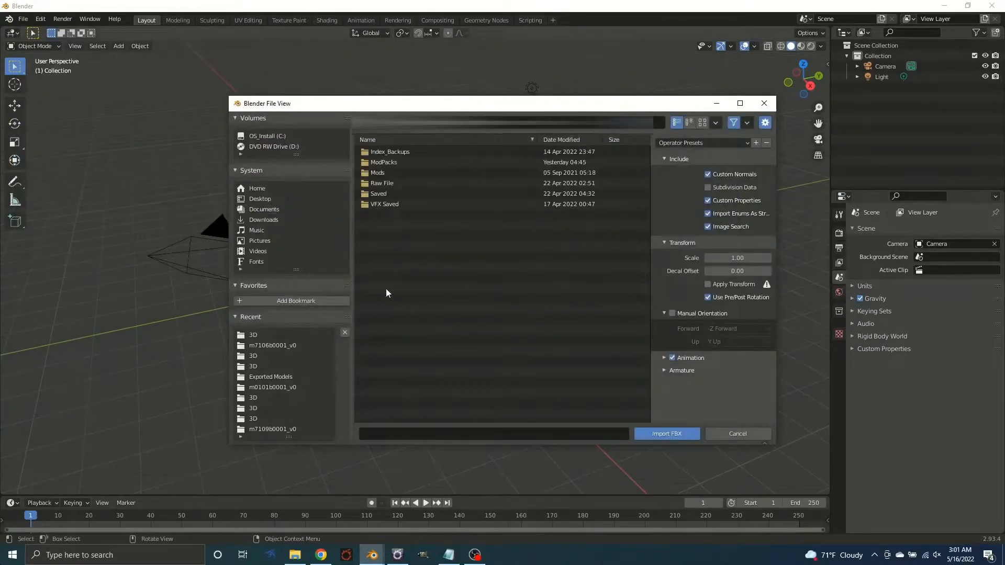
{"action": "left_click", "coordinate": [381, 193]}
{"action": "left_click", "coordinate": [383, 193]}
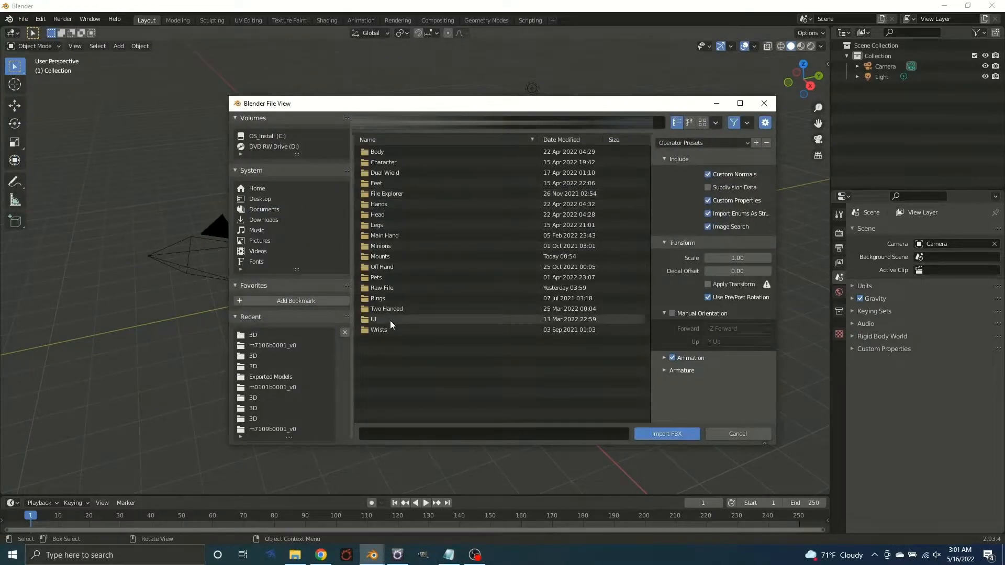
{"action": "double_click", "coordinate": [390, 257]}
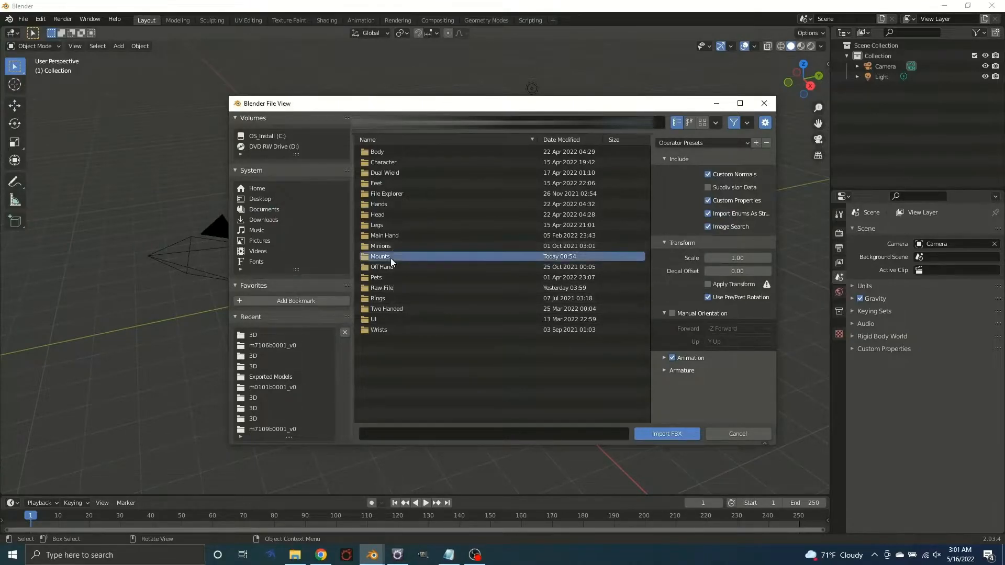
{"action": "scroll", "coordinate": [425, 272], "scroll_direction": "down", "scroll_amount": 10}
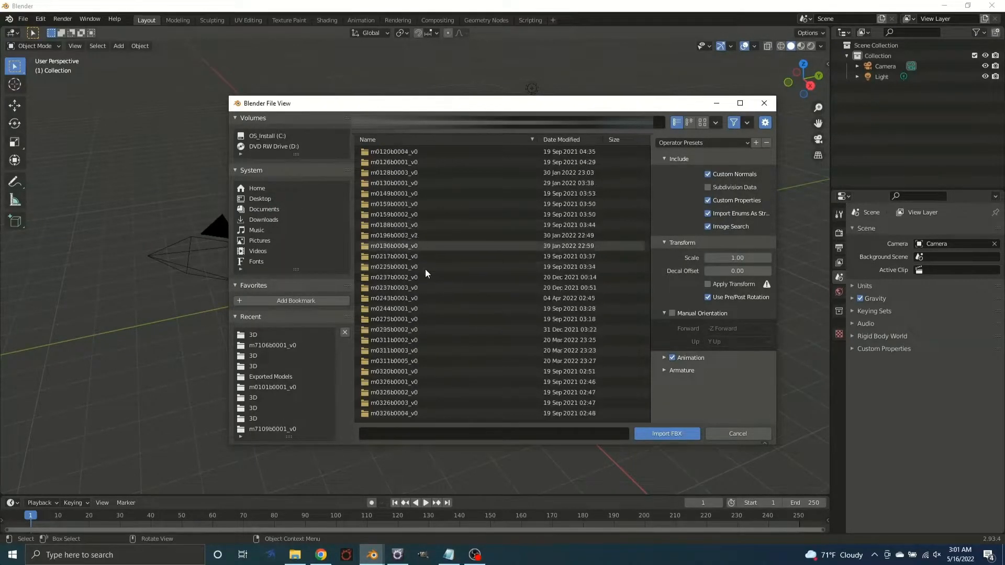
{"action": "scroll", "coordinate": [425, 275], "scroll_direction": "down", "scroll_amount": 8}
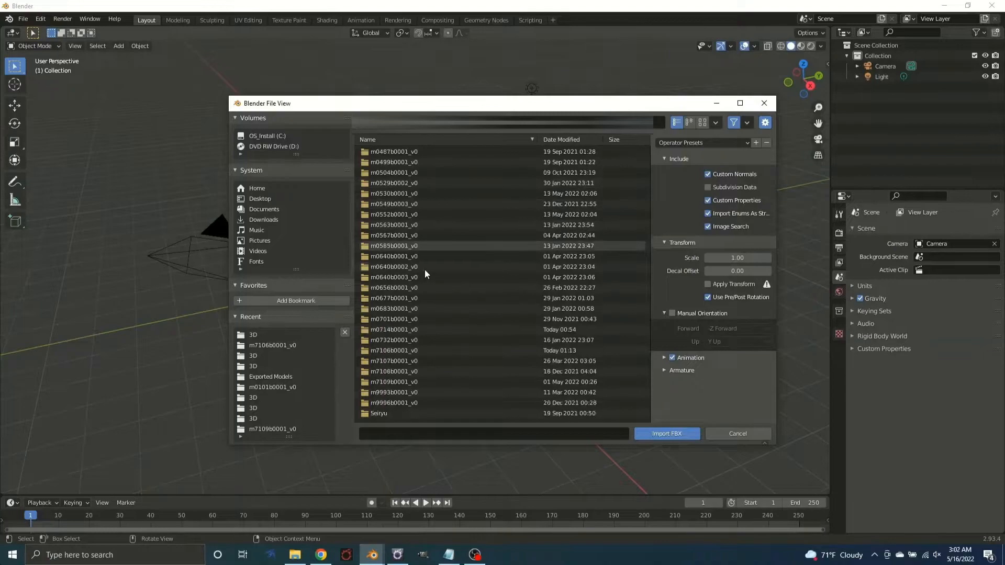
{"action": "double_click", "coordinate": [394, 329]}
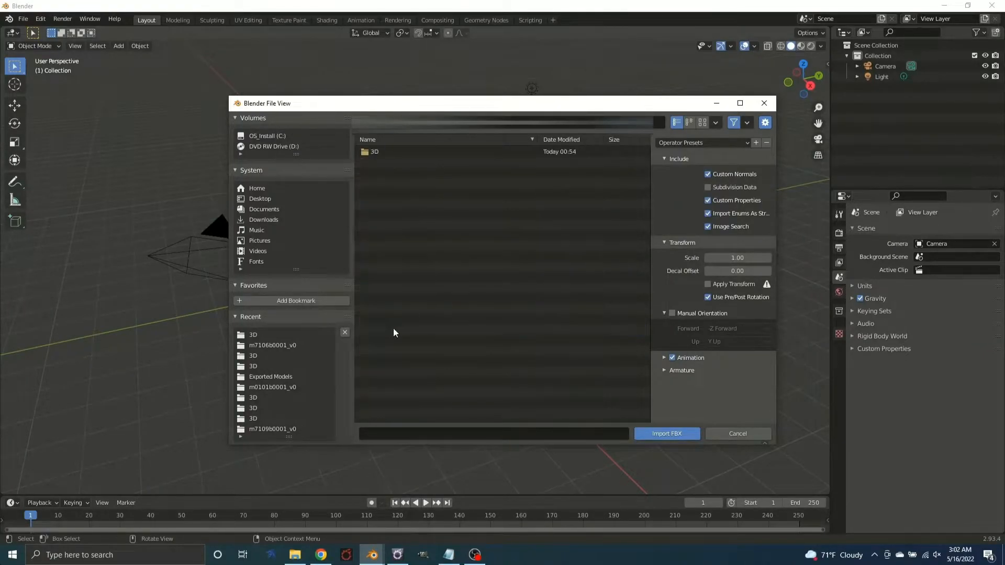
{"action": "double_click", "coordinate": [394, 153]}
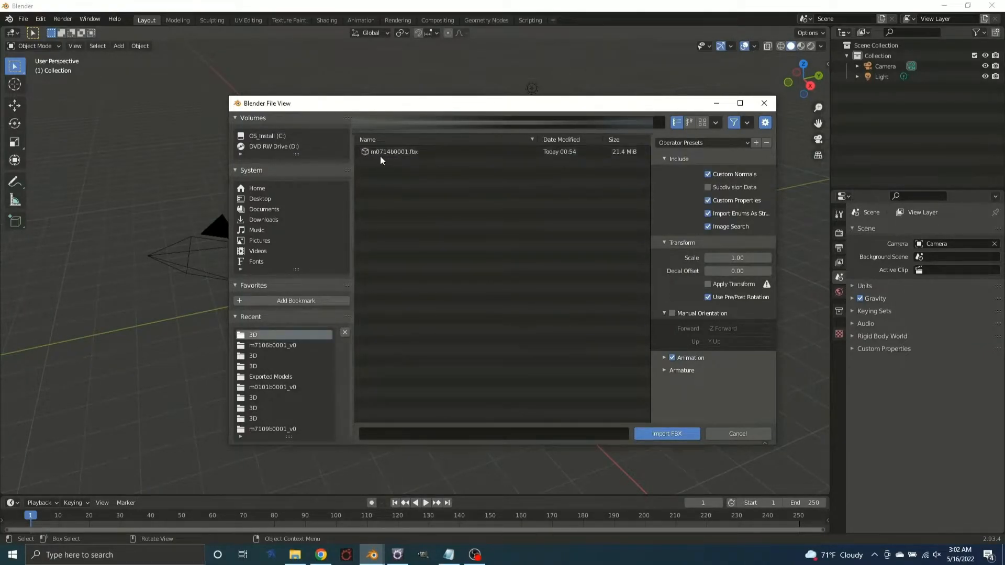
{"action": "double_click", "coordinate": [384, 153]}
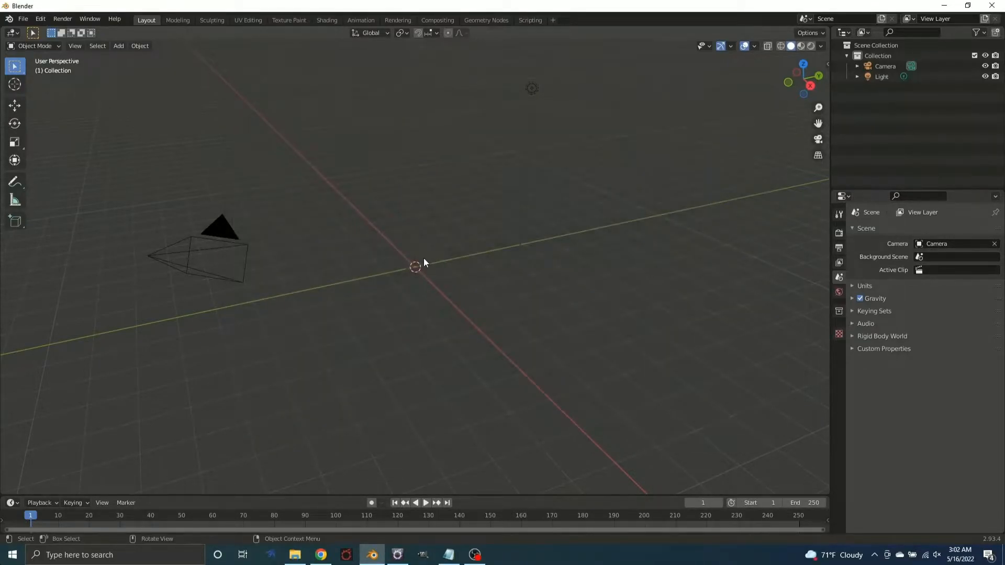
View the imported model from the front and select the small Part 4.2 mesh between its feet
{"action": "left_click_drag", "start_coordinate": [383, 249], "coordinate": [443, 243]}
{"action": "scroll", "coordinate": [443, 243], "scroll_direction": "up", "scroll_amount": 6}
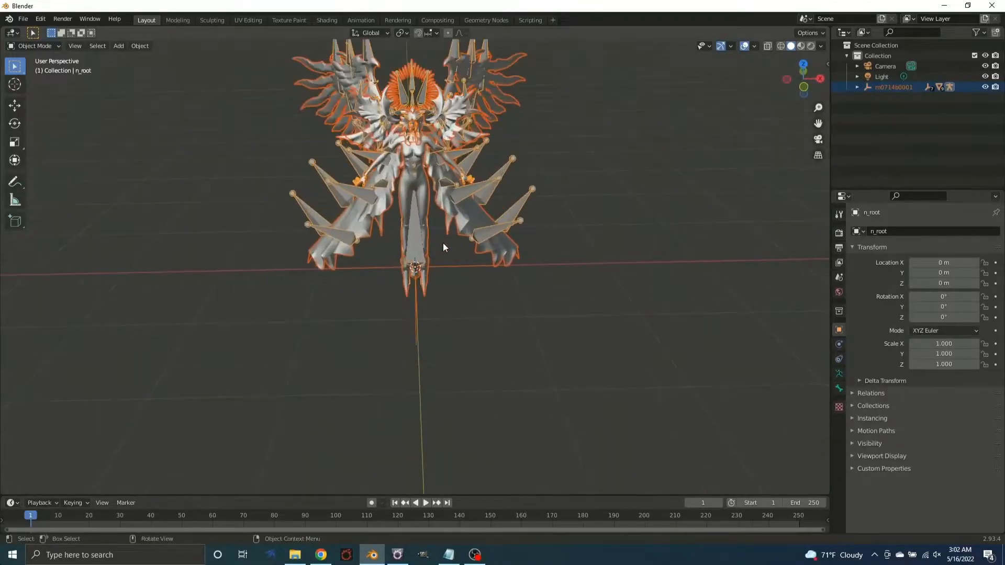
{"action": "left_click", "coordinate": [413, 278]}
{"action": "mouse_move", "coordinate": [438, 290]}
{"action": "left_mouse_down"}
{"action": "mouse_move", "coordinate": [472, 271]}
{"action": "mouse_move", "coordinate": [439, 275]}
{"action": "left_mouse_up"}
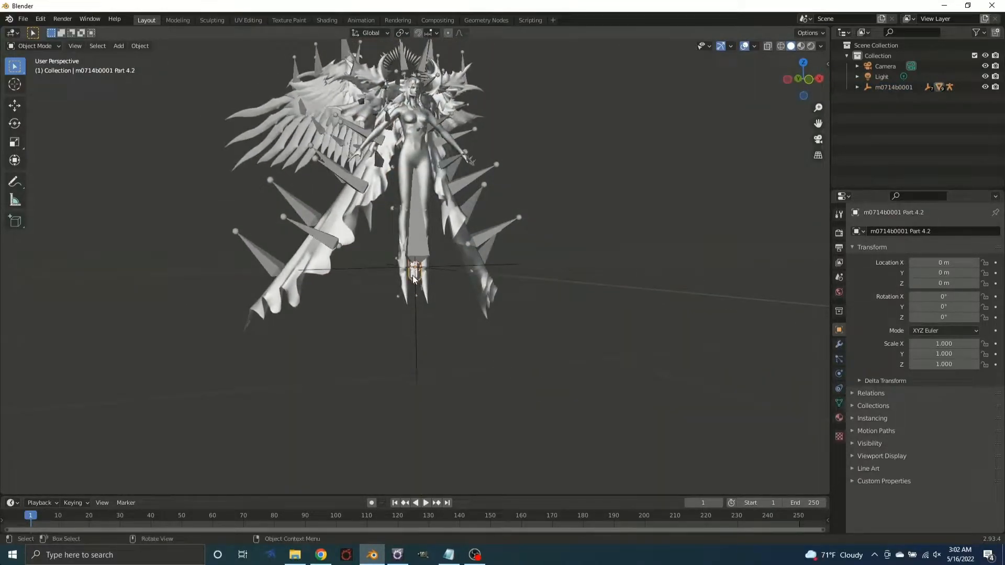
Delete the selected Part 4.2 mesh and the remaining mesh between the model's feet
{"action": "key", "text": "Delete"}
{"action": "left_click", "coordinate": [414, 281]}
{"action": "key", "text": "Delete"}
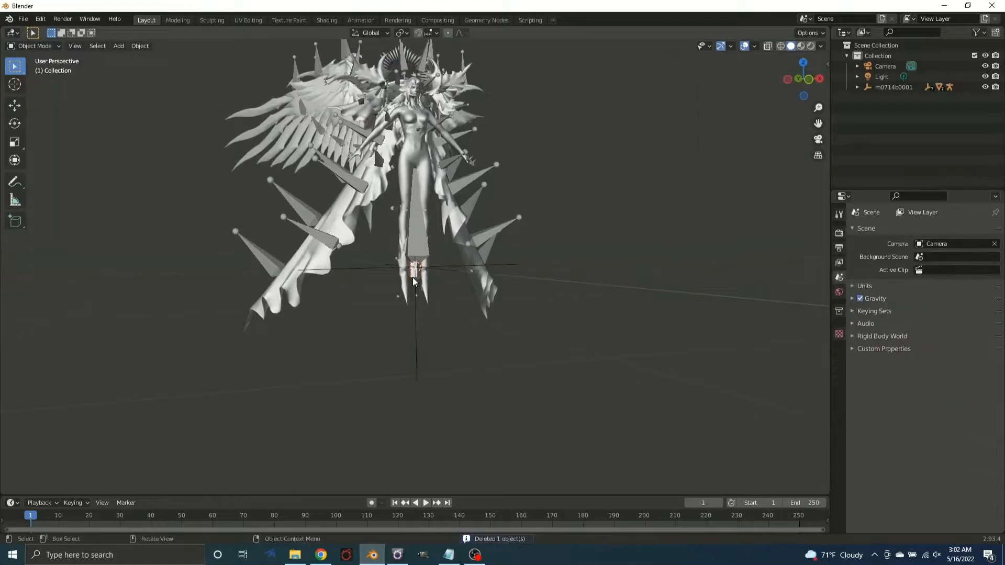
{"action": "left_click_drag", "start_coordinate": [492, 276], "coordinate": [454, 288]}
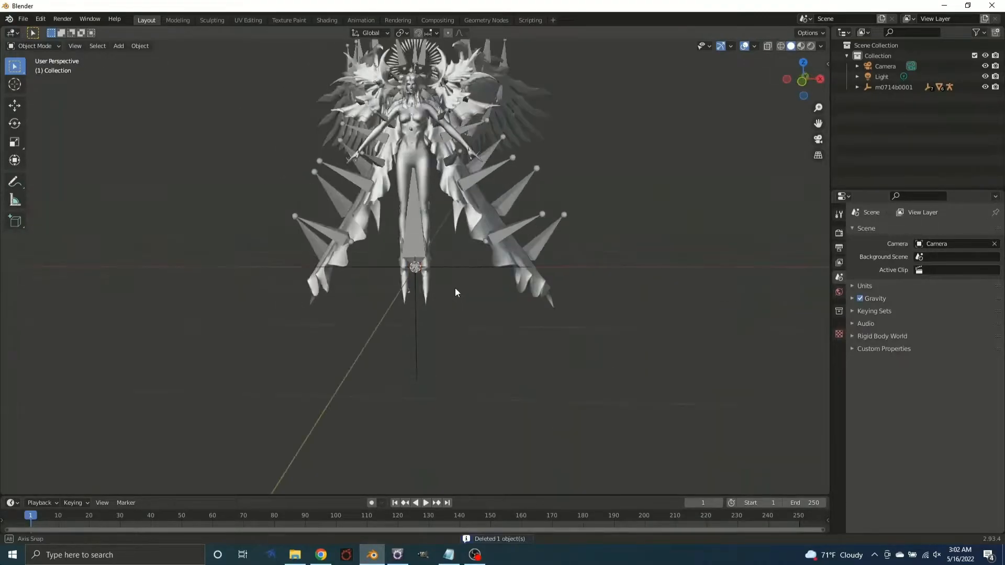
Start an FBX export and browse to the m7106b0001_v0 folder in the TexTools Mounts folder
{"action": "left_click", "coordinate": [23, 19]}
{"action": "mouse_move", "coordinate": [82, 173]}
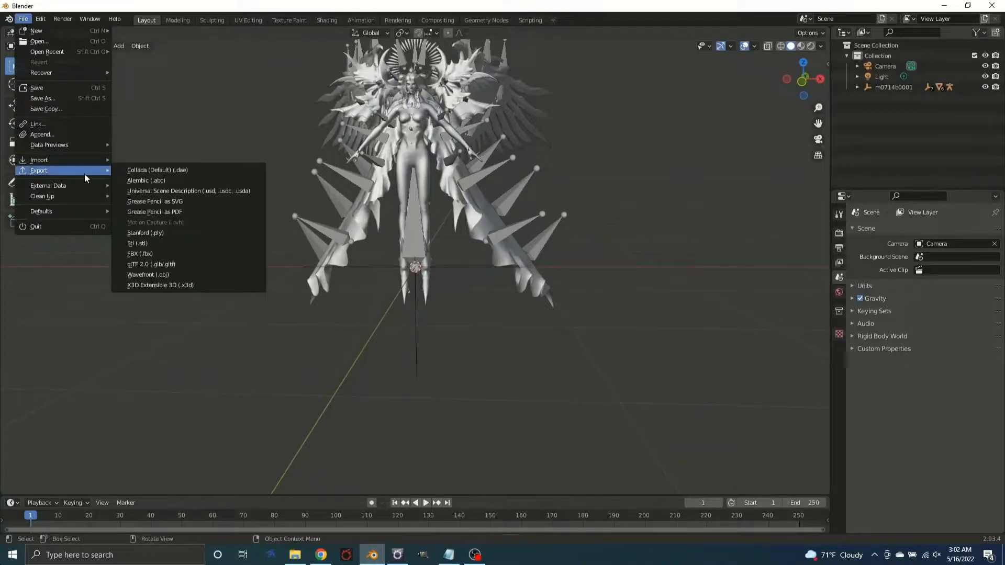
{"action": "left_click", "coordinate": [169, 253]}
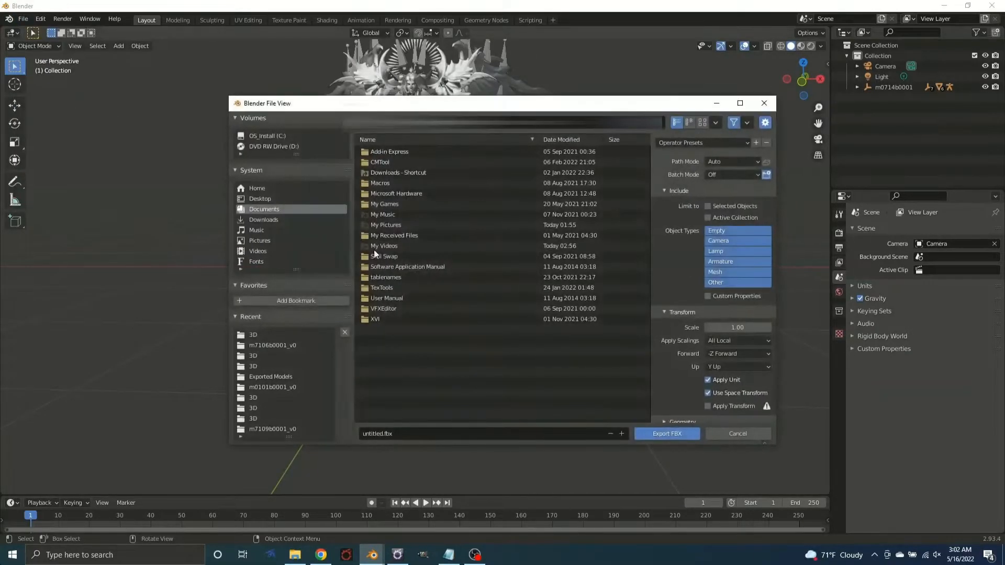
{"action": "double_click", "coordinate": [392, 287]}
{"action": "double_click", "coordinate": [383, 194]}
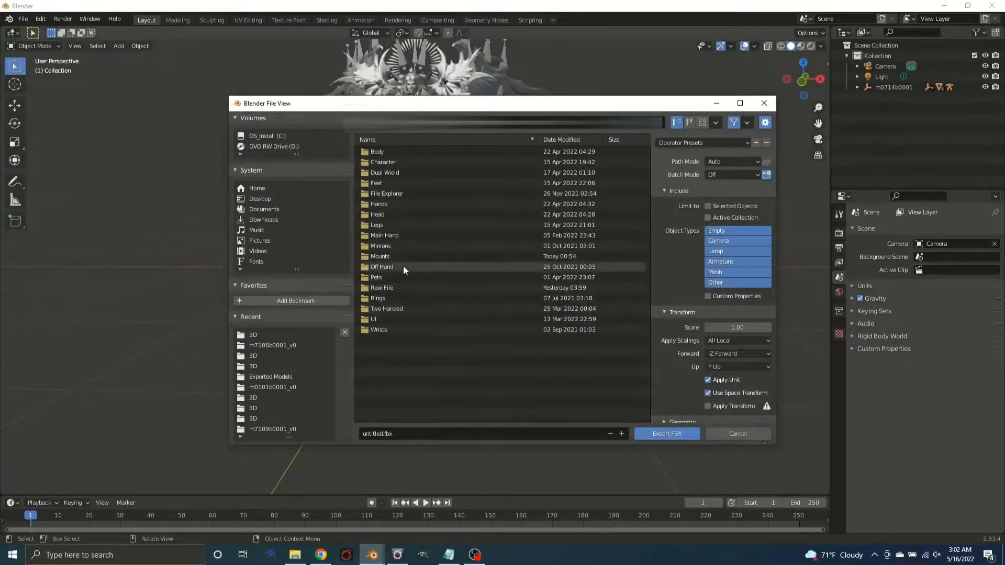
{"action": "double_click", "coordinate": [392, 255]}
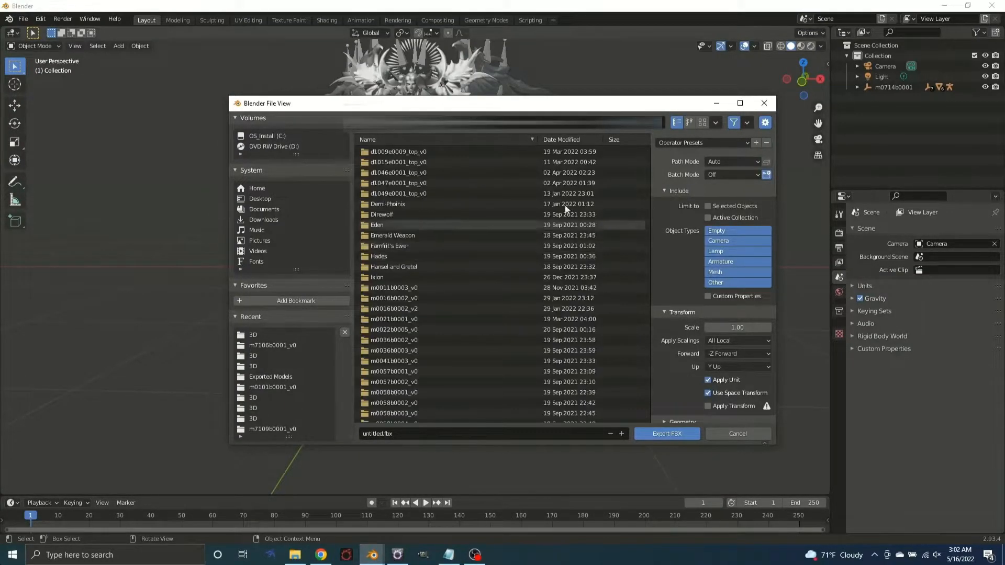
{"action": "left_click_drag", "start_coordinate": [647, 159], "coordinate": [649, 426]}
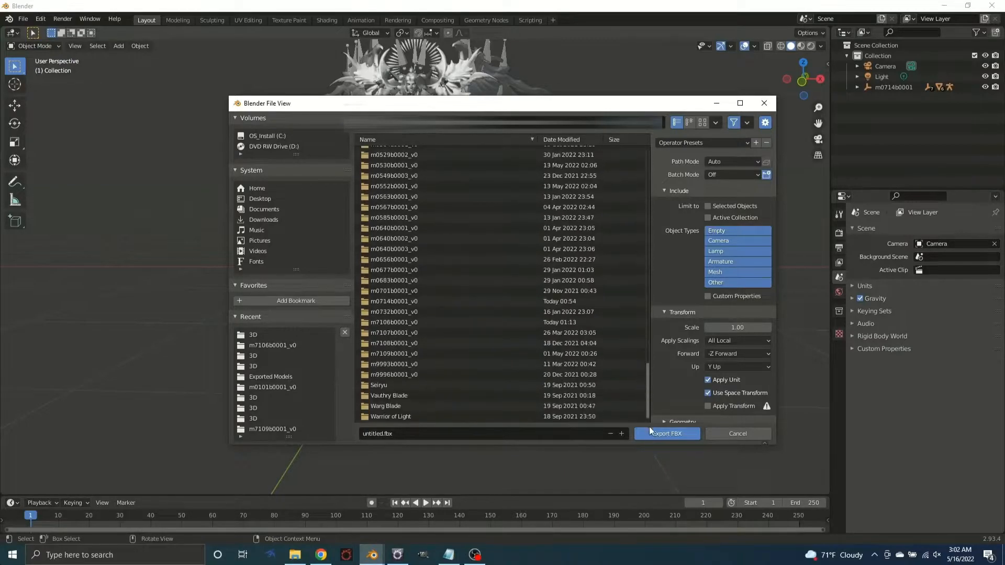
{"action": "left_click", "coordinate": [405, 324]}
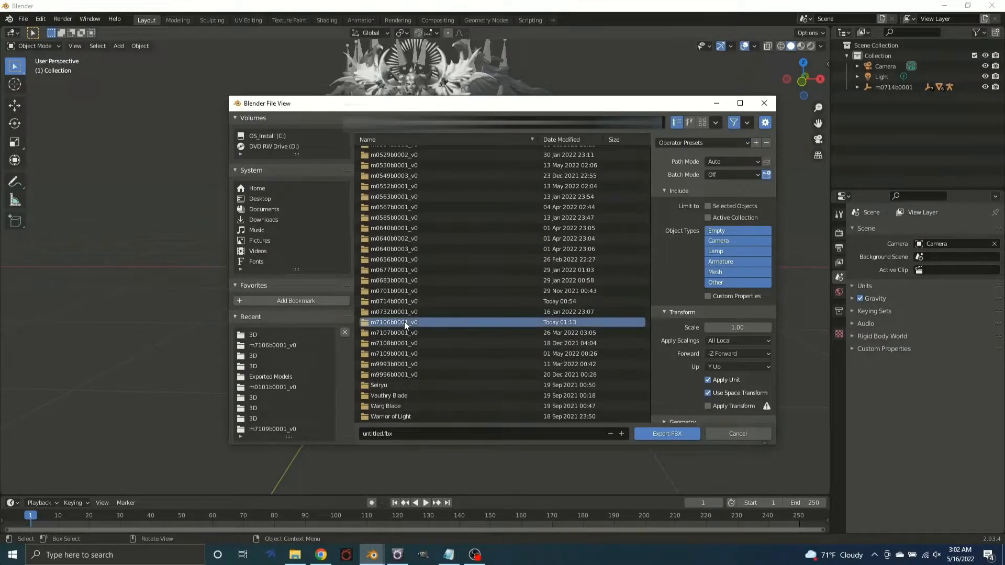
{"action": "double_click", "coordinate": [402, 322]}
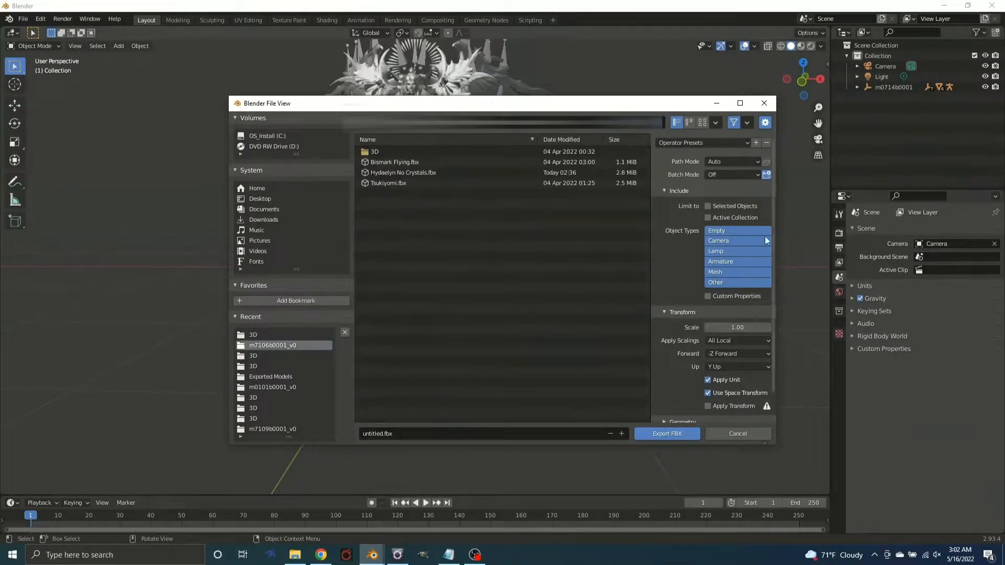
Show the armature export options and export the model over the existing Hydaelyn No Crystals.fbx
{"action": "scroll", "coordinate": [772, 225], "scroll_direction": "down", "scroll_amount": 2}
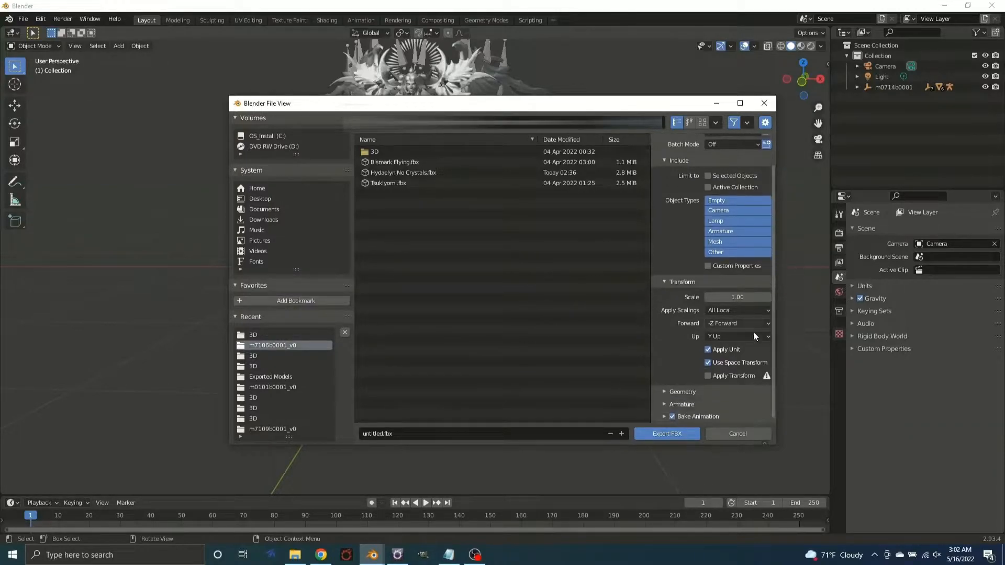
{"action": "left_click", "coordinate": [665, 405]}
{"action": "scroll", "coordinate": [676, 398], "scroll_direction": "down", "scroll_amount": 5}
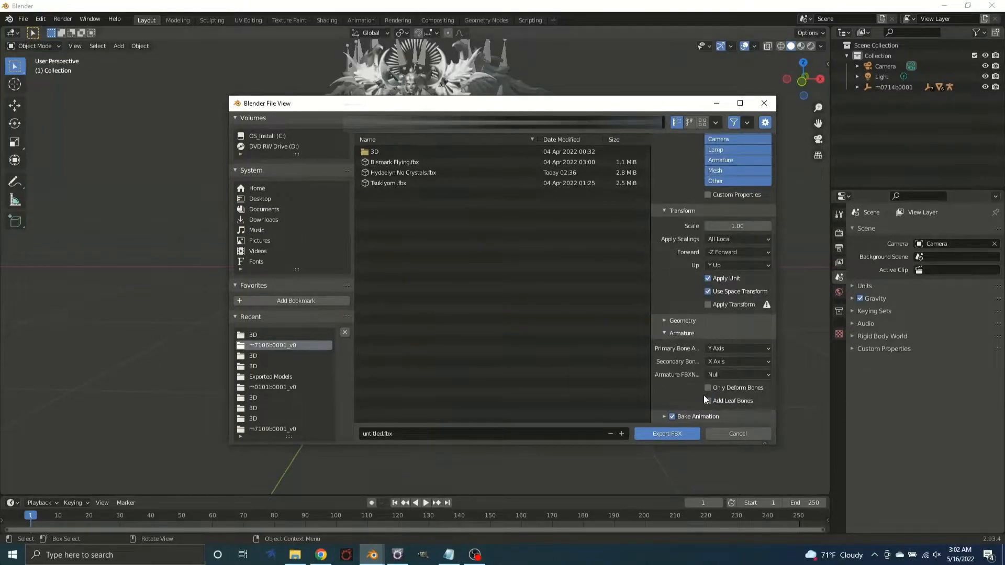
{"action": "left_click_drag", "start_coordinate": [530, 103], "coordinate": [476, 184]}
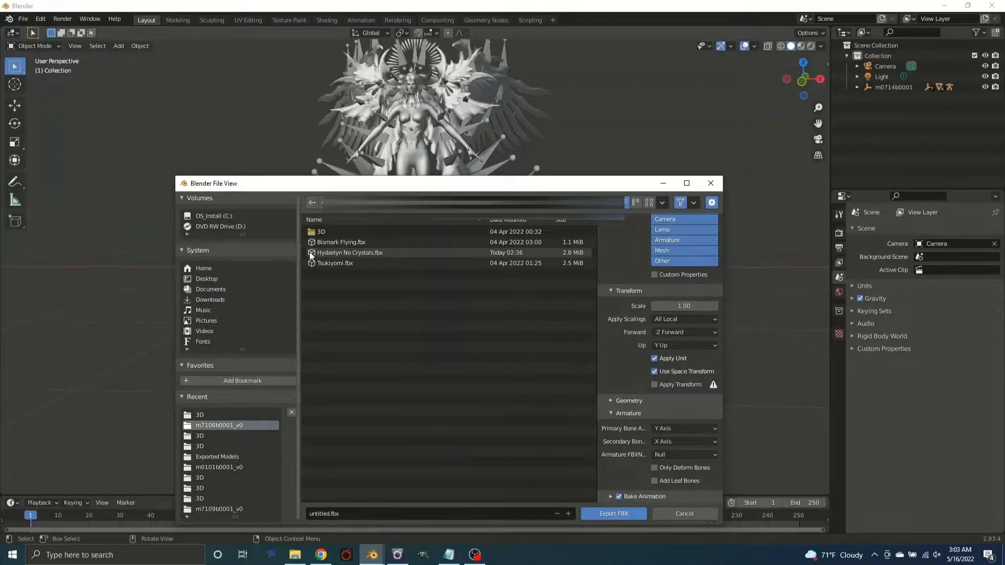
{"action": "double_click", "coordinate": [340, 252]}
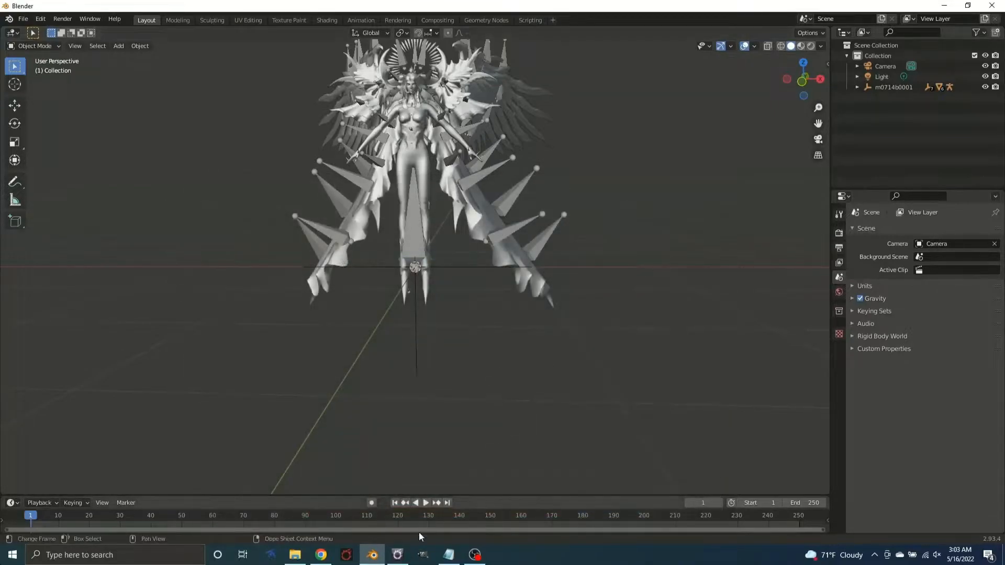
Switch to TexTools and import Hydaelyn No Crystals.fbx into the m7106b0001 model with the default import options
{"action": "left_click", "coordinate": [398, 555]}
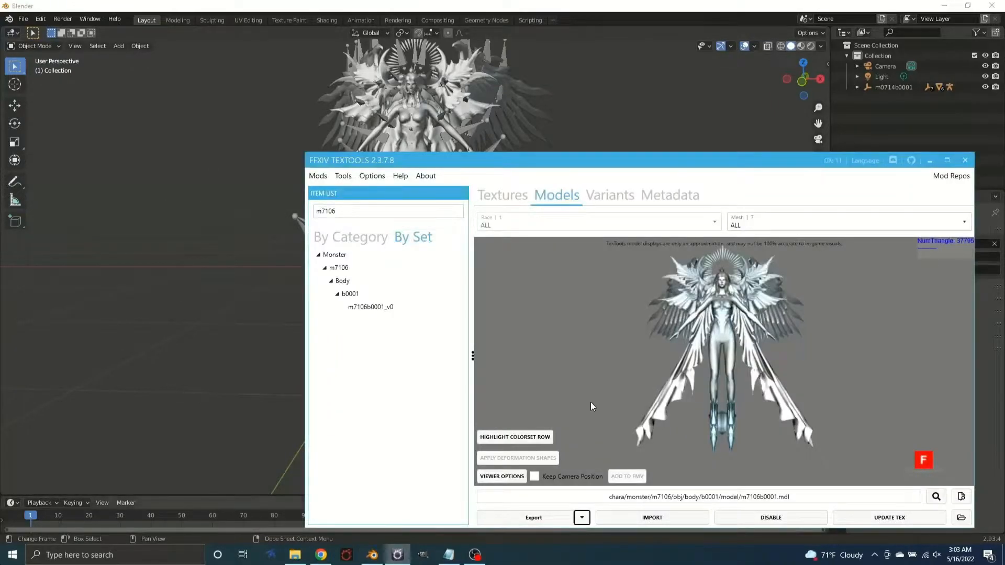
{"action": "left_click", "coordinate": [659, 523]}
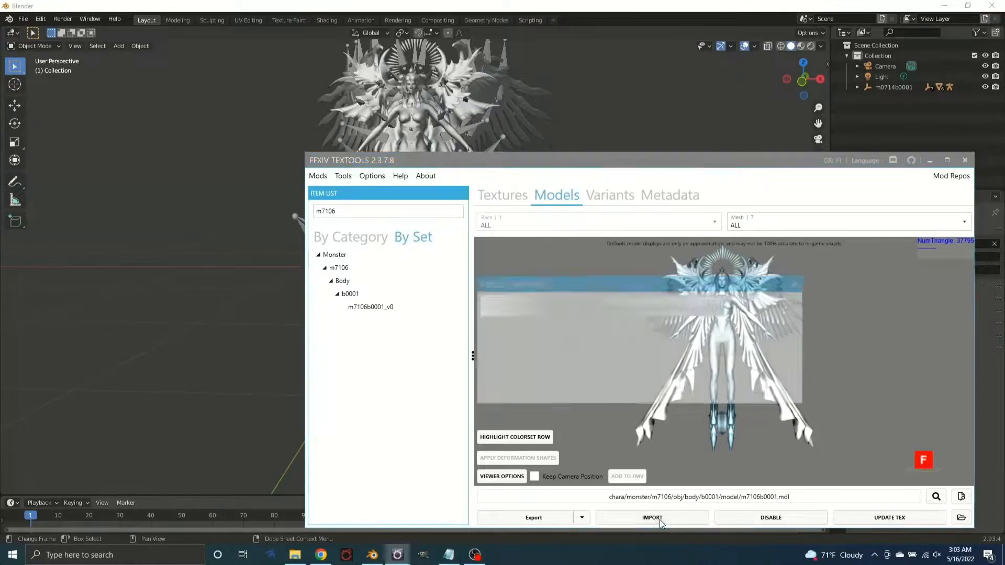
{"action": "left_click_drag", "start_coordinate": [646, 289], "coordinate": [265, 214]}
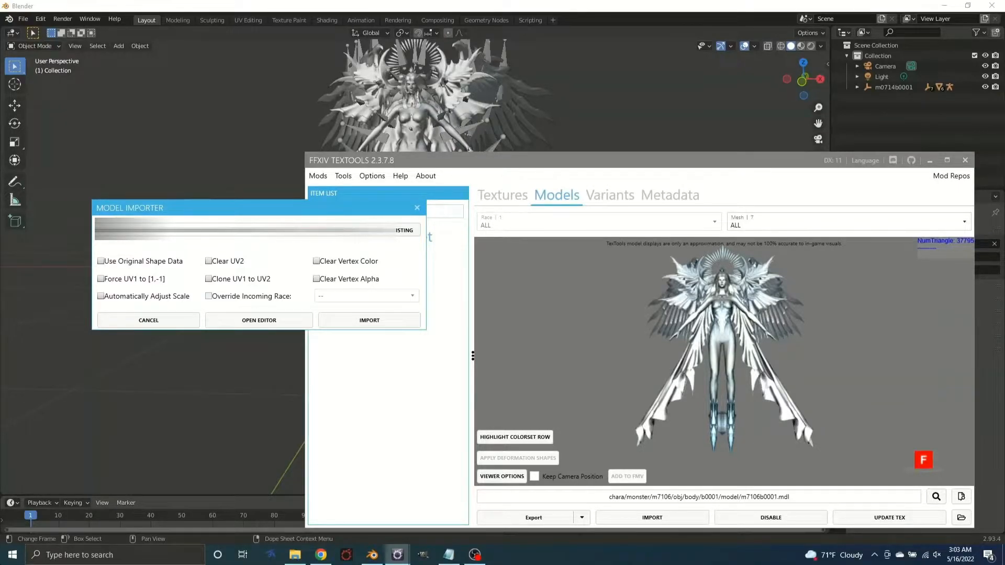
{"action": "left_click", "coordinate": [347, 231]}
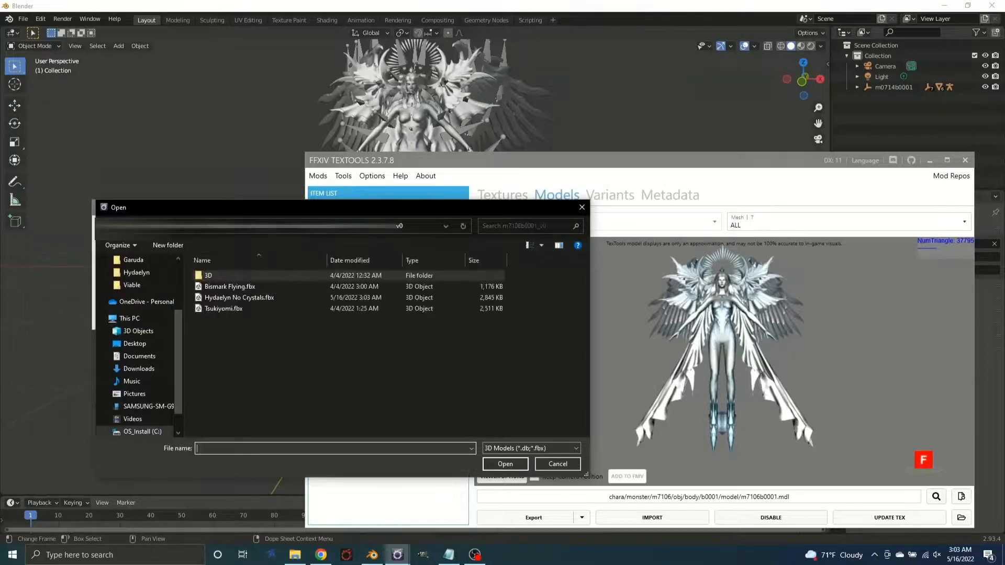
{"action": "double_click", "coordinate": [256, 299]}
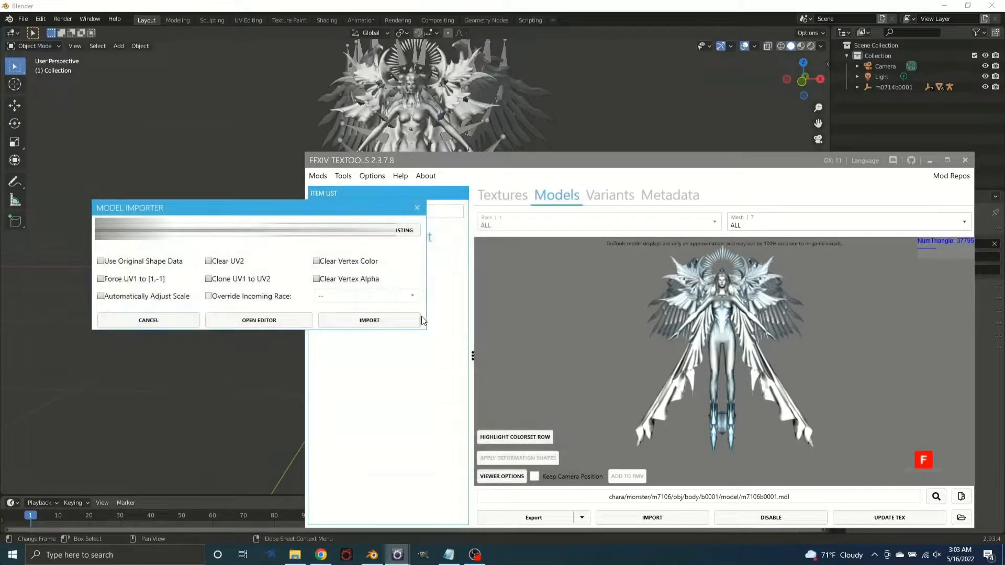
{"action": "left_click", "coordinate": [369, 320]}
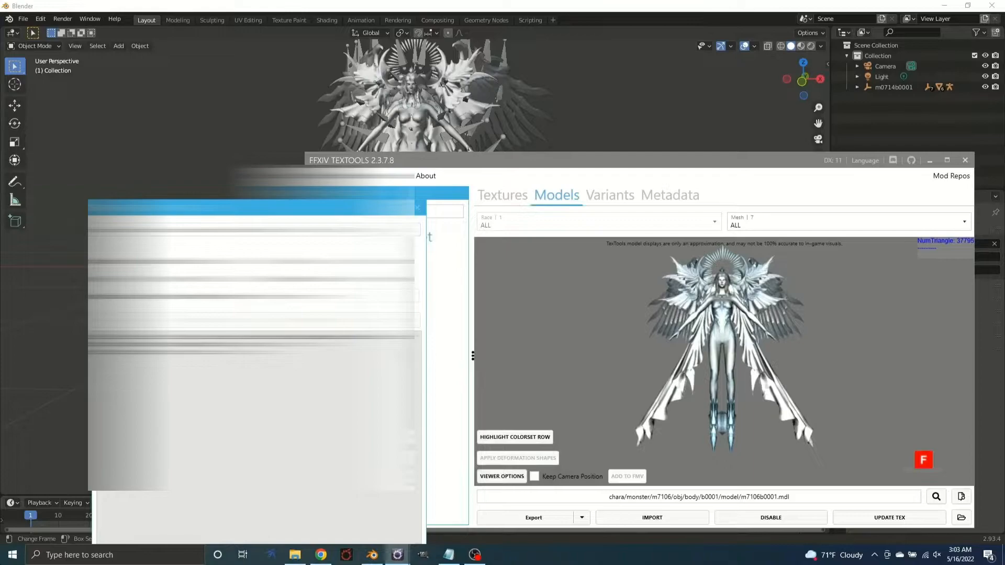
{"action": "left_click_drag", "start_coordinate": [312, 207], "coordinate": [296, 151]}
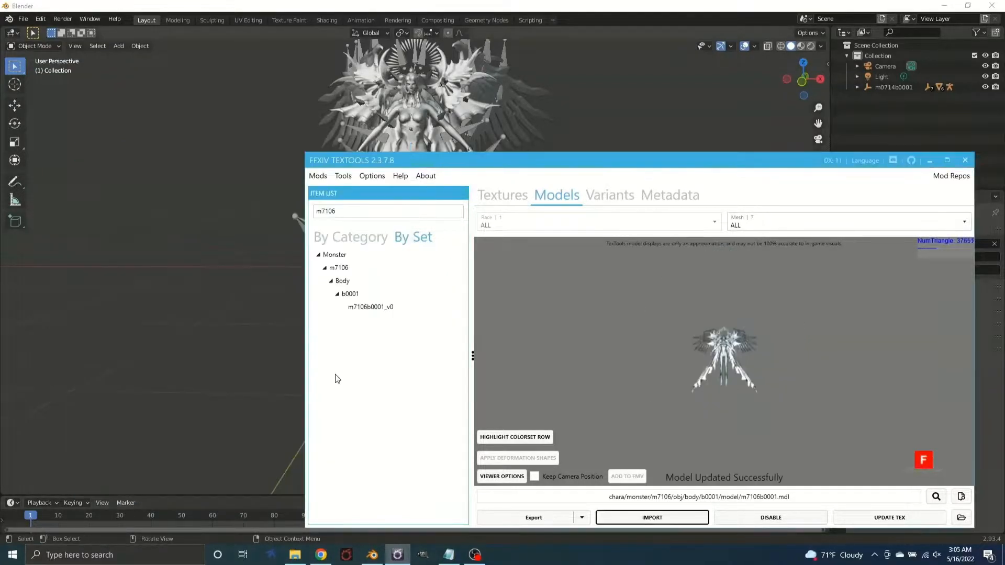
Inspect the updated m7106b0001 model from several angles and bring up File Paths.txt in Notepad beside it
{"action": "scroll", "coordinate": [724, 428], "scroll_direction": "up", "scroll_amount": 6}
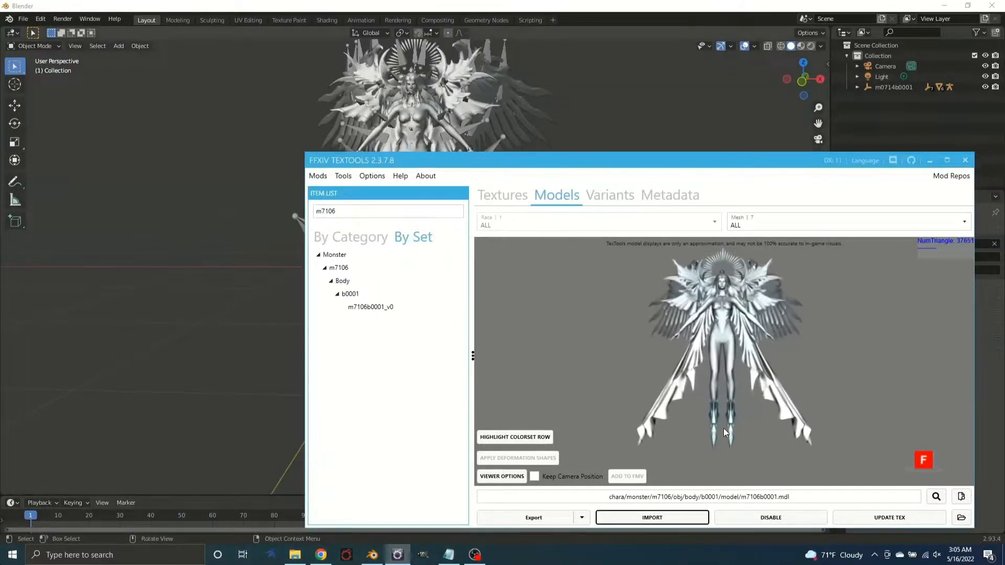
{"action": "mouse_move", "coordinate": [745, 403]}
{"action": "left_mouse_down"}
{"action": "mouse_move", "coordinate": [730, 401]}
{"action": "mouse_move", "coordinate": [731, 389]}
{"action": "mouse_move", "coordinate": [772, 389]}
{"action": "mouse_move", "coordinate": [712, 398]}
{"action": "mouse_move", "coordinate": [742, 403]}
{"action": "left_mouse_up"}
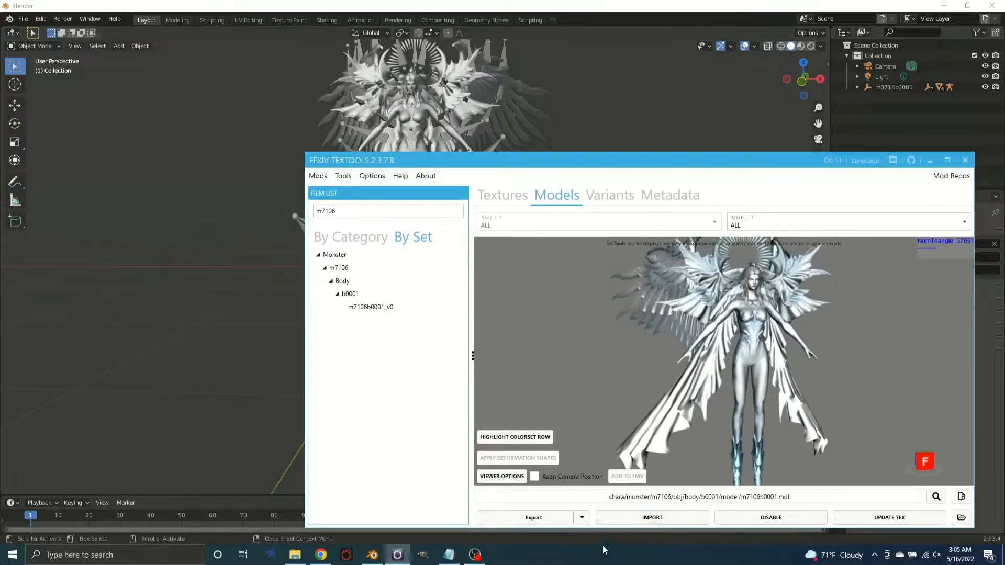
{"action": "left_click", "coordinate": [449, 554]}
{"action": "left_click_drag", "start_coordinate": [458, 57], "coordinate": [323, 19]}
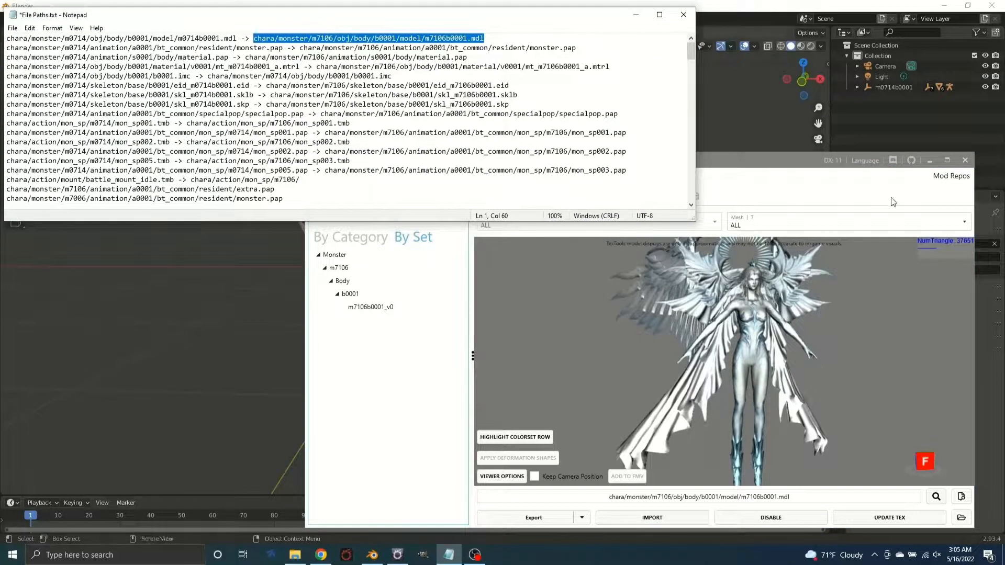
{"action": "left_click", "coordinate": [749, 182]}
{"action": "left_click_drag", "start_coordinate": [791, 300], "coordinate": [792, 307]}
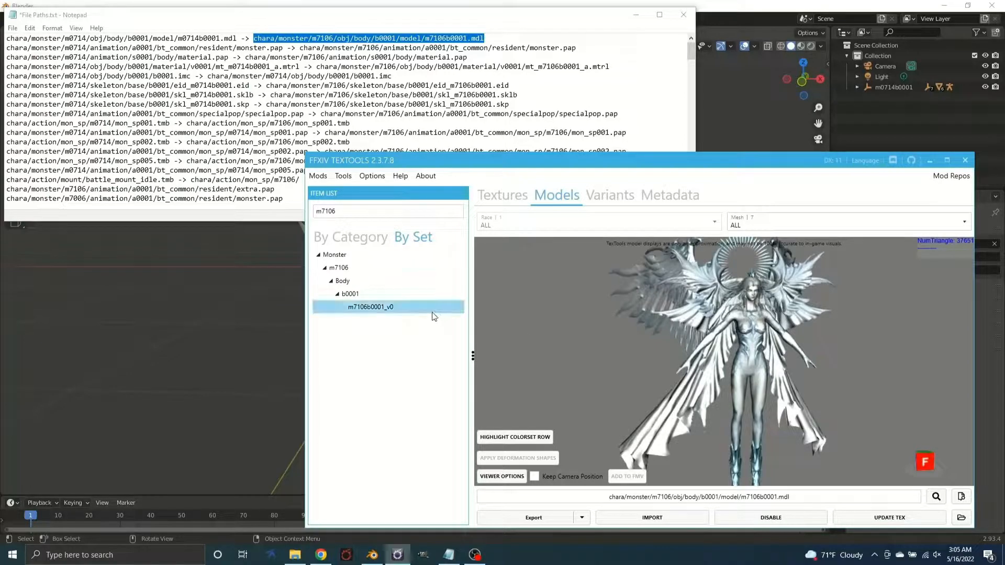
{"action": "left_click_drag", "start_coordinate": [730, 354], "coordinate": [689, 341]}
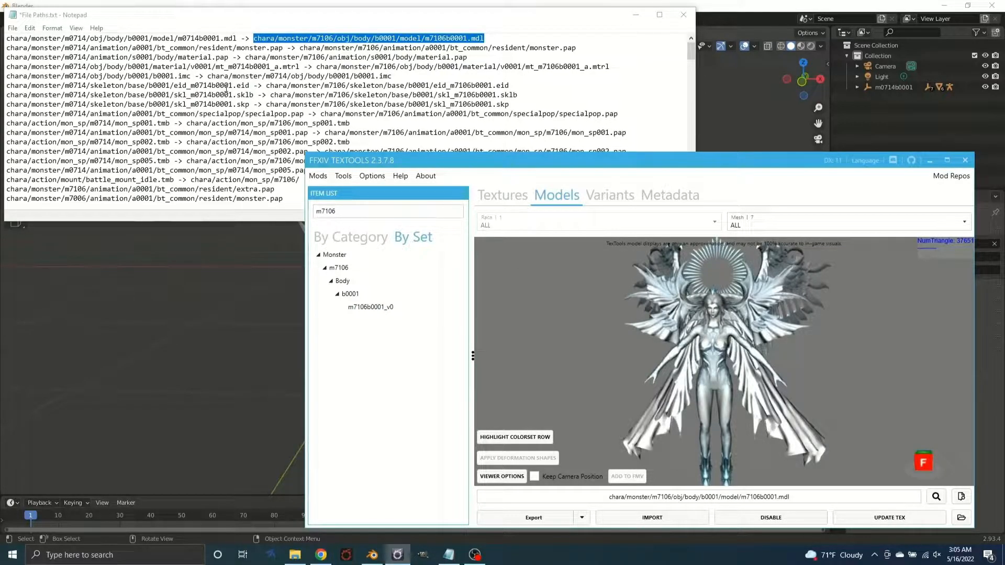
Set up a raw file copy in TexTools with chara/monster/m0714/skeleton/base/b0001/eid_m0714b0001.eid from File Paths.txt as the source
{"action": "left_click_drag", "start_coordinate": [250, 86], "coordinate": [6, 82]}
{"action": "key", "text": "ctrl+c"}
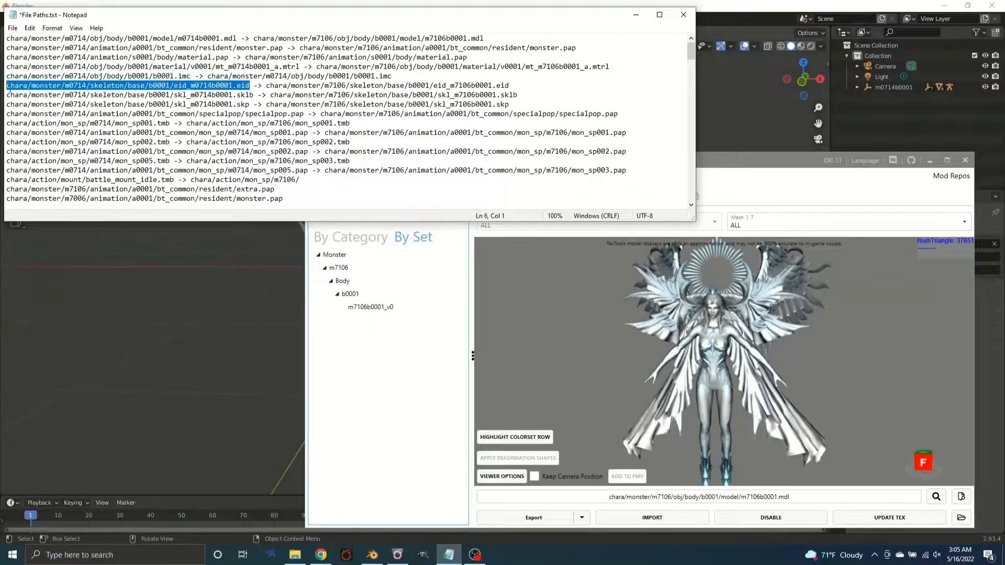
{"action": "left_click", "coordinate": [427, 437]}
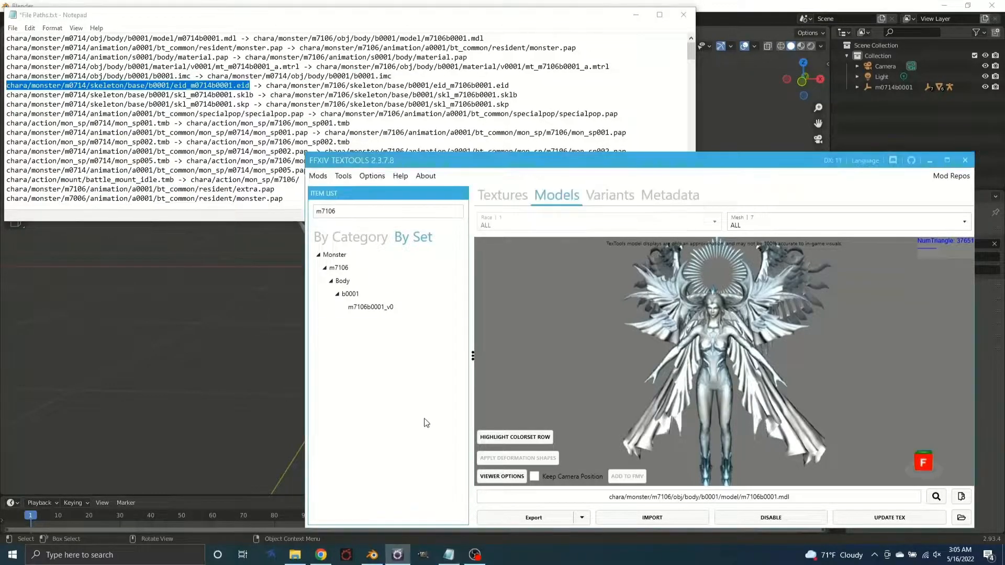
{"action": "left_click", "coordinate": [343, 176]}
{"action": "mouse_move", "coordinate": [405, 270]}
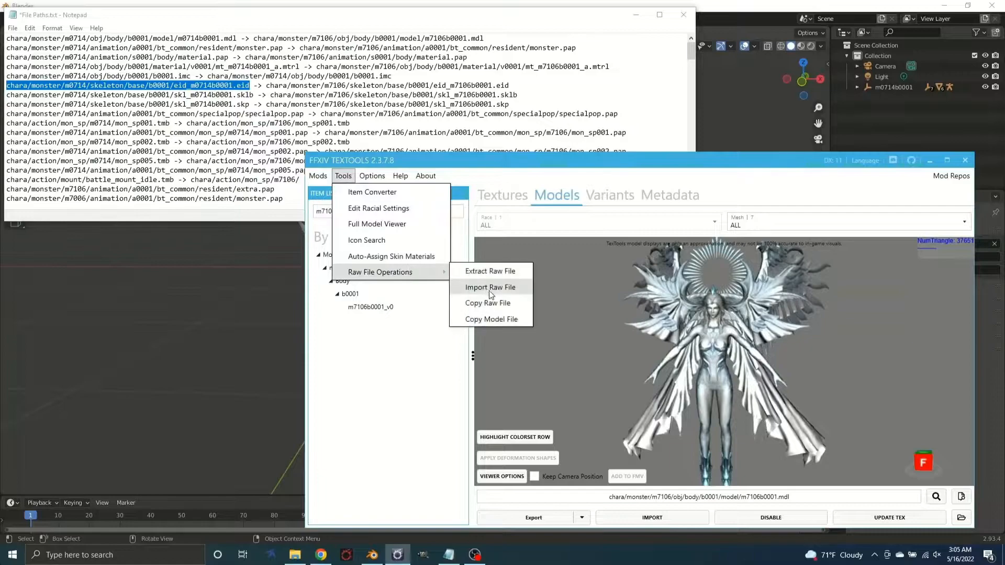
{"action": "left_click", "coordinate": [498, 304]}
{"action": "key", "text": "ctrl+v"}
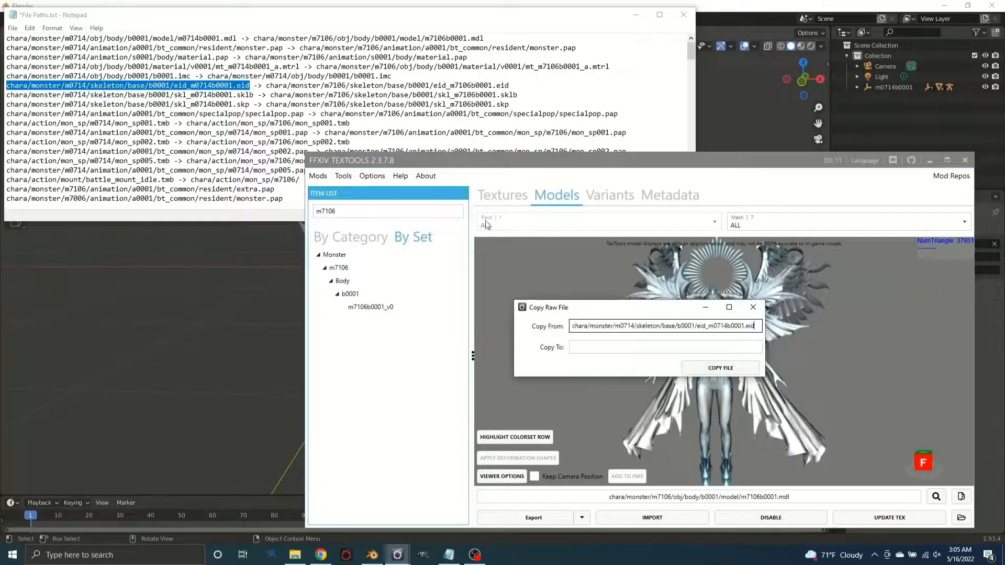
Set the copy destination to chara/monster/m7106/skeleton/base/b0001/eid_m7106b0001.eid and copy the file
{"action": "left_click_drag", "start_coordinate": [509, 85], "coordinate": [266, 85]}
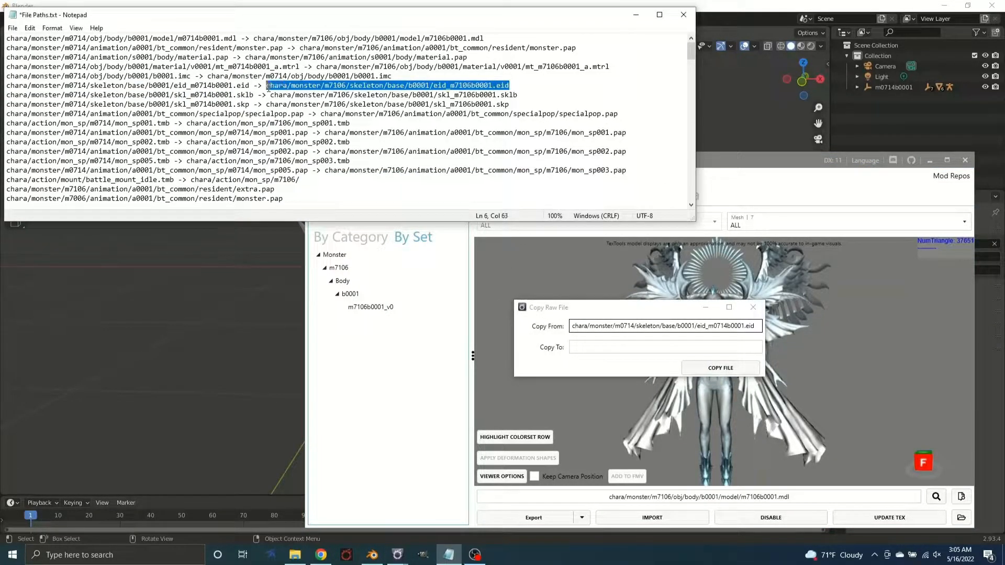
{"action": "key", "text": "ctrl+c"}
{"action": "left_click", "coordinate": [629, 347]}
{"action": "key", "text": "ctrl+v"}
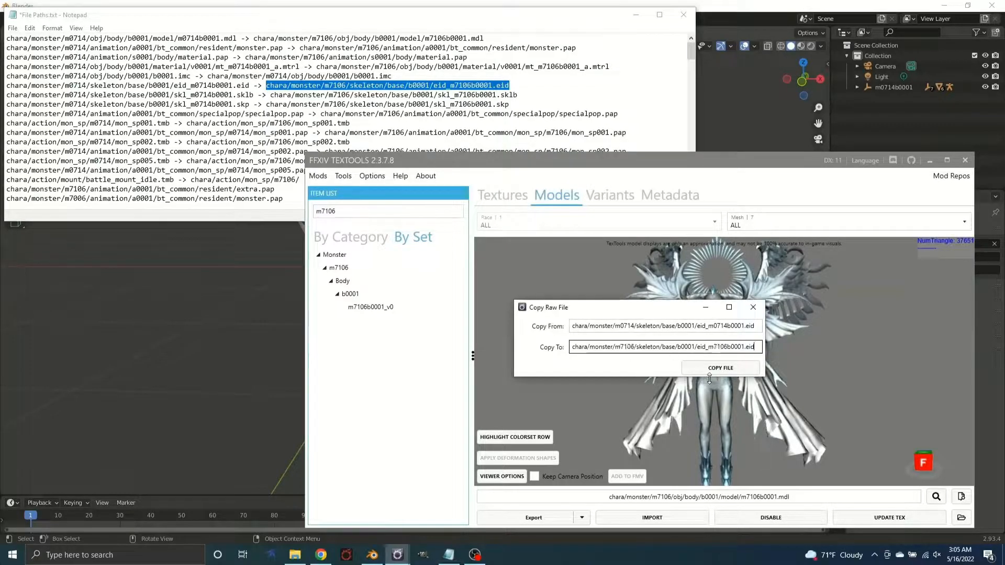
{"action": "left_click", "coordinate": [719, 370]}
{"action": "left_click", "coordinate": [639, 362]}
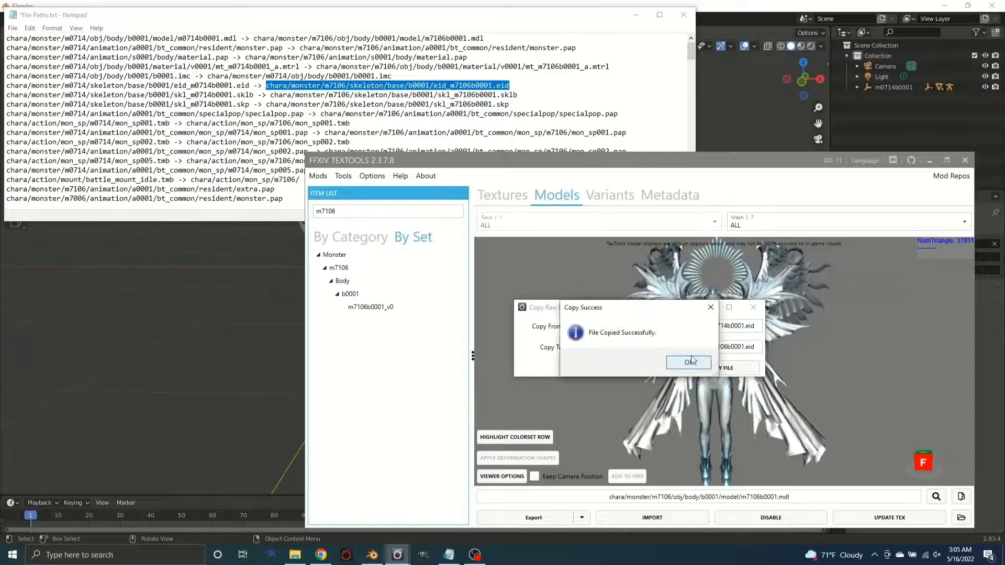
{"action": "left_click", "coordinate": [691, 361]}
Set up a raw file copy with chara/monster/m0714/skeleton/base/b0001/skl_m0714b0001.sklb from File Paths.txt as the source
{"action": "left_click_drag", "start_coordinate": [253, 95], "coordinate": [3, 95]}
{"action": "left_click", "coordinate": [360, 411]}
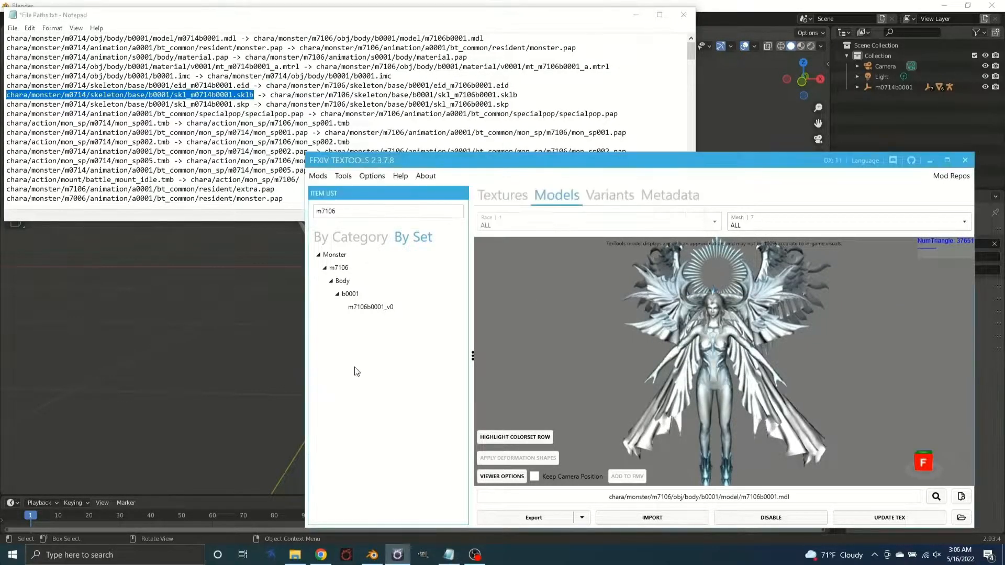
{"action": "left_click", "coordinate": [344, 176]}
{"action": "mouse_move", "coordinate": [412, 272]}
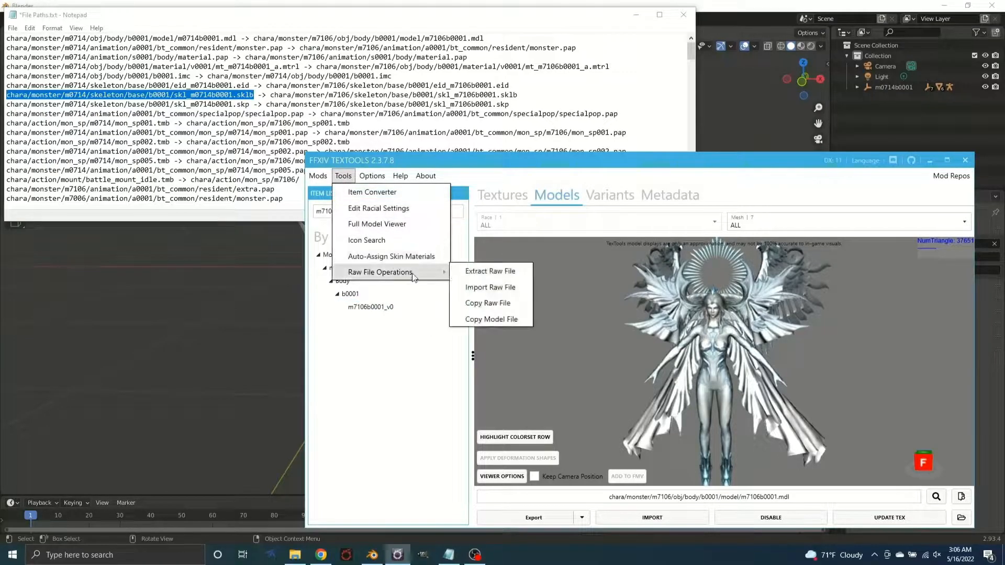
{"action": "left_click", "coordinate": [498, 304]}
{"action": "key", "text": "ctrl+v"}
Set the copy destination to chara/monster/m7106/skeleton/base/b0001/skl_m7106b0001.sklb and copy the file
{"action": "left_click_drag", "start_coordinate": [524, 95], "coordinate": [270, 95]}
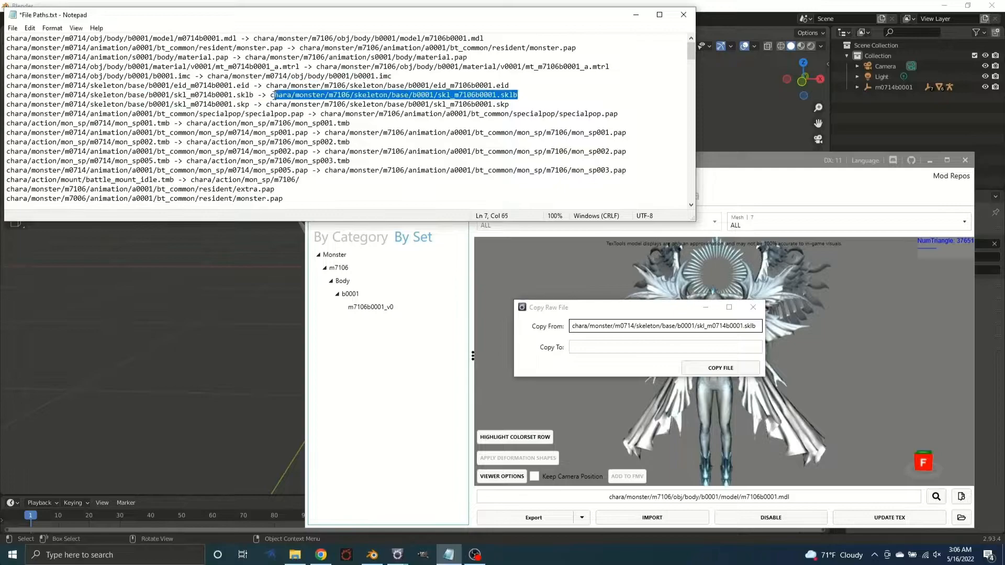
{"action": "key", "text": "ctrl+c"}
{"action": "left_click", "coordinate": [664, 347]}
{"action": "key", "text": "ctrl+v"}
{"action": "left_click", "coordinate": [721, 368]}
{"action": "left_click", "coordinate": [647, 361]}
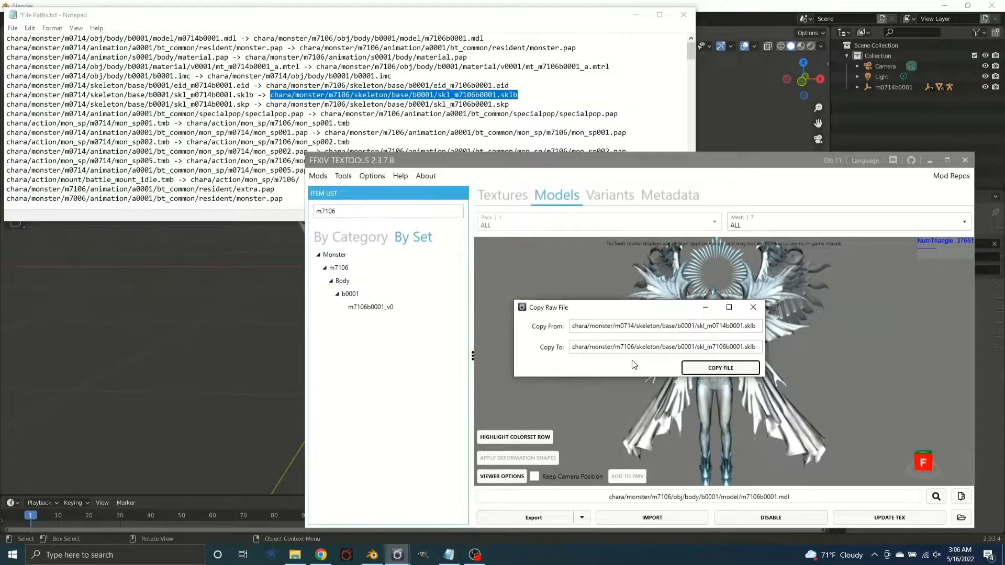
{"action": "left_click", "coordinate": [688, 362]}
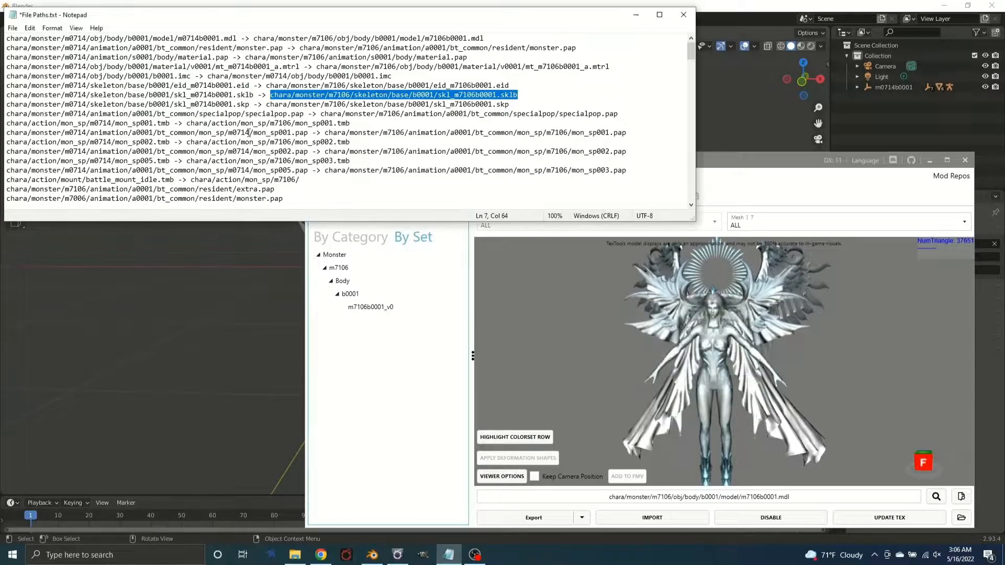
Set up another raw file copy with chara/monster/m0714/skeleton/base/b0001/skl_m0714b0001.skp from File Paths.txt as the source
{"action": "left_click_drag", "start_coordinate": [251, 105], "coordinate": [6, 104]}
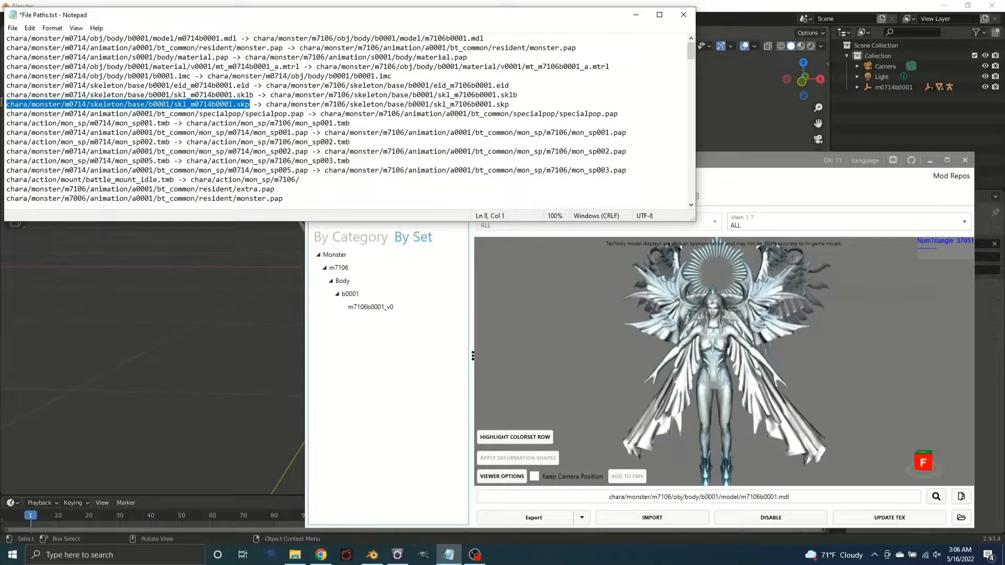
{"action": "left_click", "coordinate": [369, 423]}
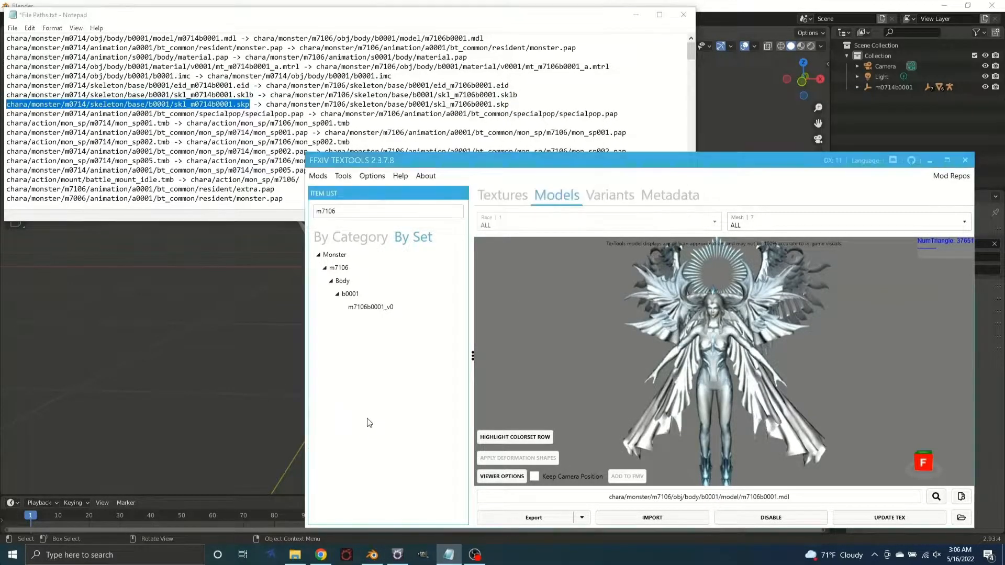
{"action": "left_click", "coordinate": [343, 176]}
{"action": "mouse_move", "coordinate": [366, 280]}
{"action": "left_click", "coordinate": [486, 316]}
{"action": "left_click", "coordinate": [621, 325]}
{"action": "key", "text": "ctrl+v"}
Set the copy destination to chara/monster/m7106/skeleton/base/b0001/skl_m7106b0001.skp and copy the file
{"action": "left_click_drag", "start_coordinate": [515, 105], "coordinate": [265, 104]}
{"action": "key", "text": "ctrl+c"}
{"action": "left_click", "coordinate": [628, 347]}
{"action": "key", "text": "ctrl+v"}
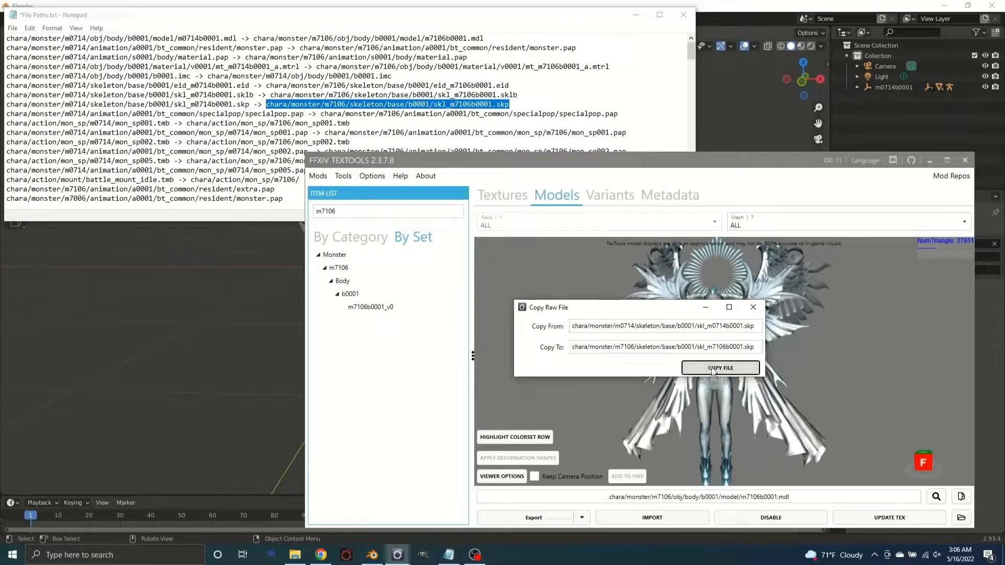
{"action": "left_click", "coordinate": [713, 369]}
{"action": "left_click", "coordinate": [693, 365]}
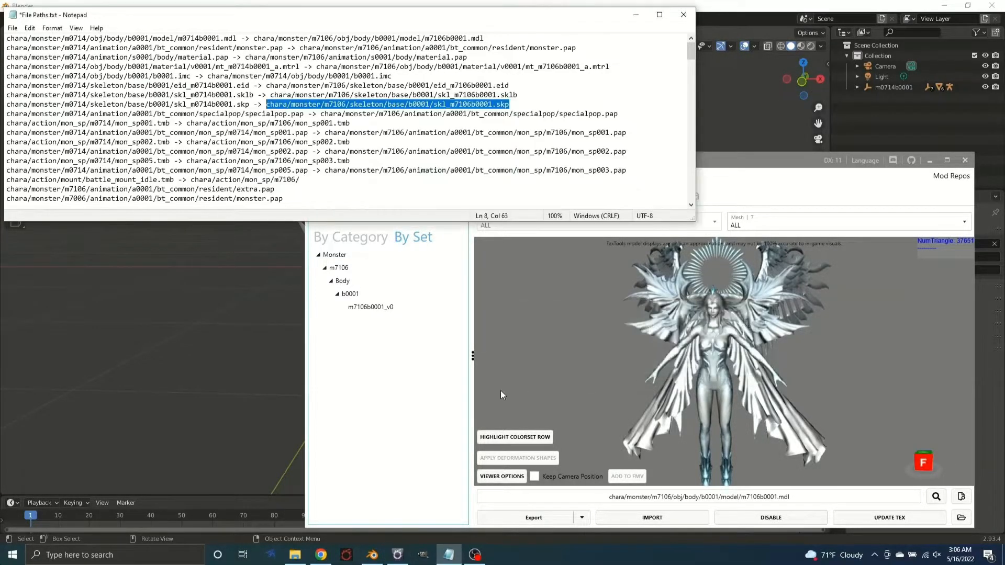
Set up a raw file extraction in TexTools for chara/monster/m0714/animation/a0001/bt_common/resident/monster.pap from File Paths.txt
{"action": "left_click", "coordinate": [408, 397]}
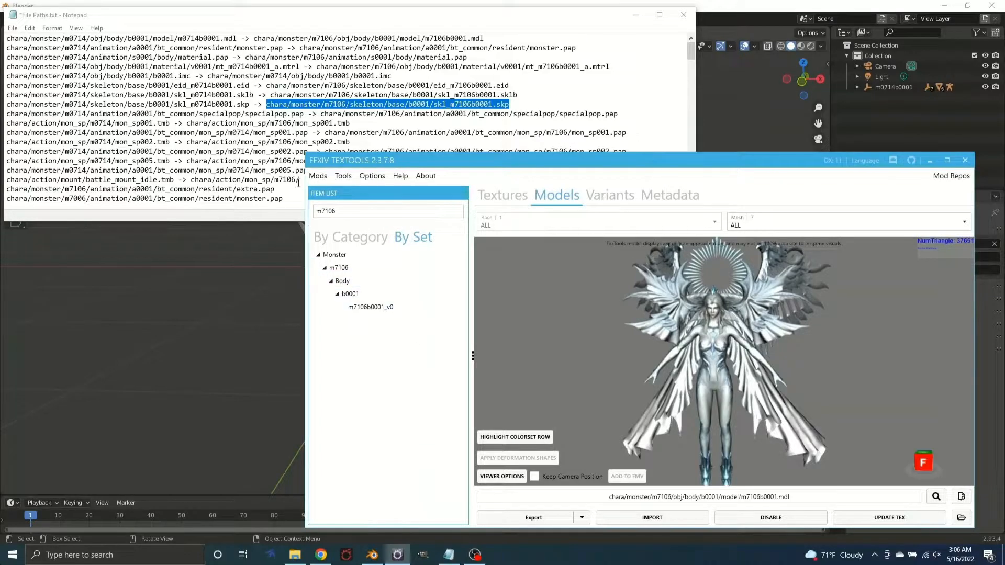
{"action": "left_click", "coordinate": [285, 47]}
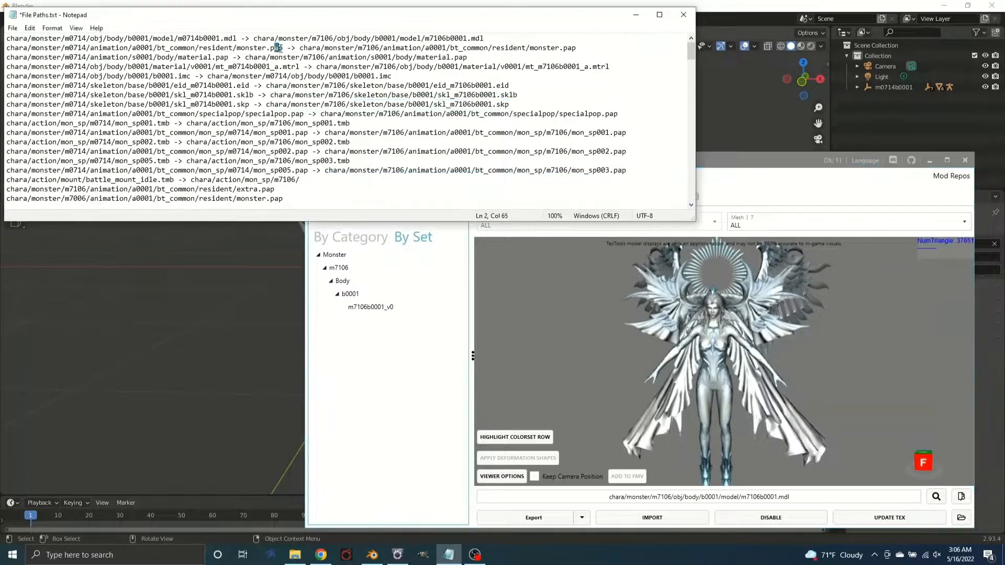
{"action": "left_click_drag", "start_coordinate": [283, 47], "coordinate": [4, 50]}
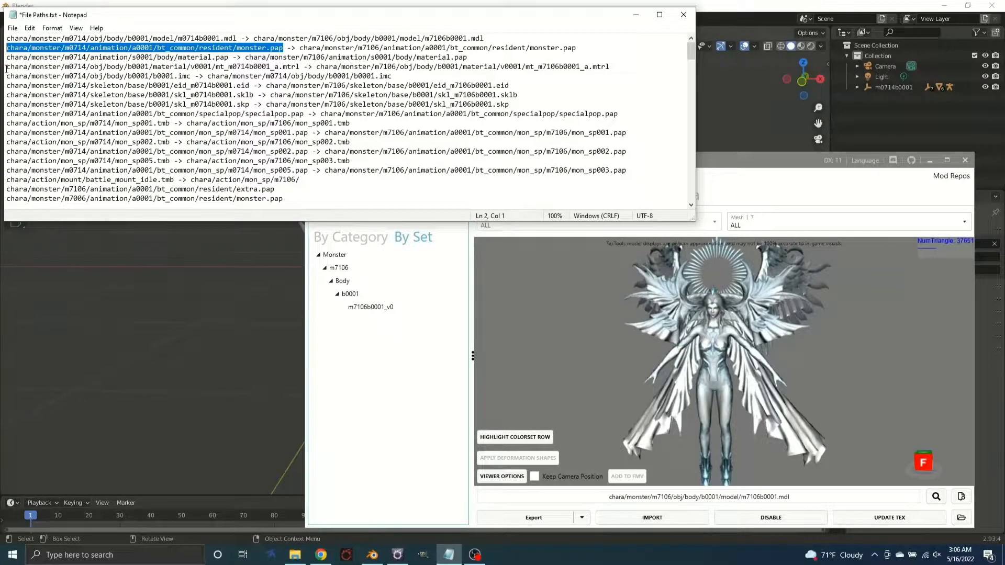
{"action": "left_click", "coordinate": [319, 413]}
{"action": "left_click", "coordinate": [344, 176]}
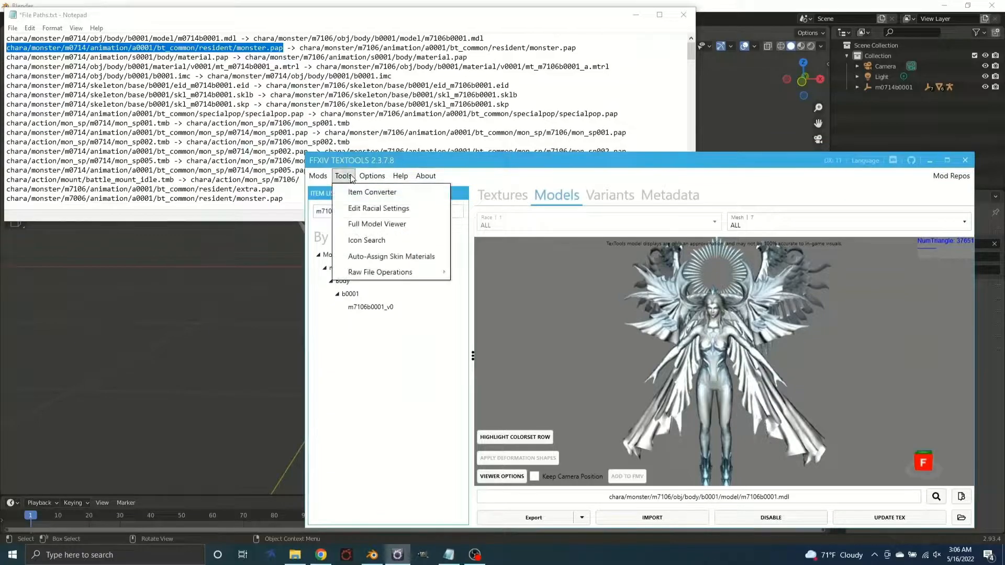
{"action": "mouse_move", "coordinate": [449, 278]}
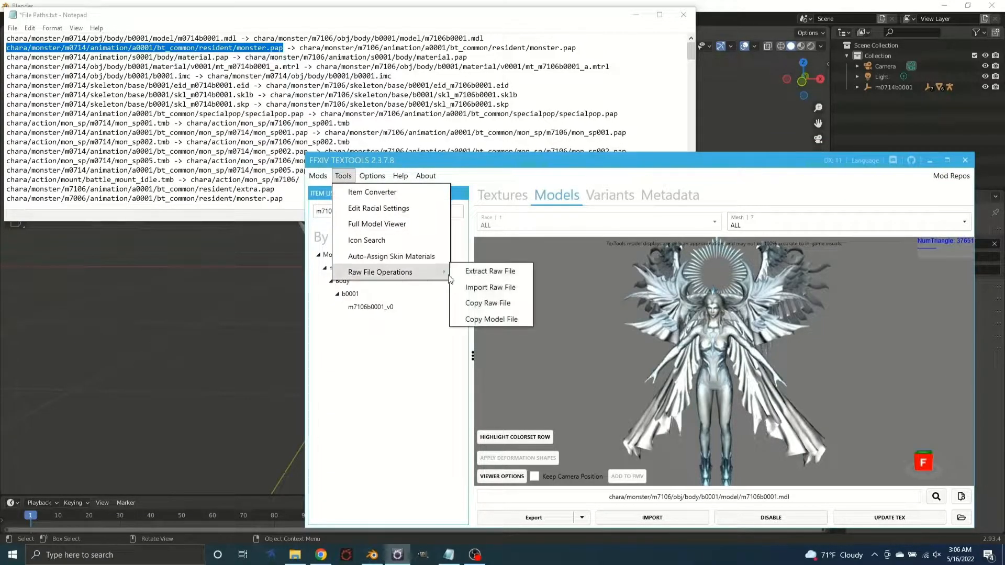
{"action": "left_click", "coordinate": [490, 271]}
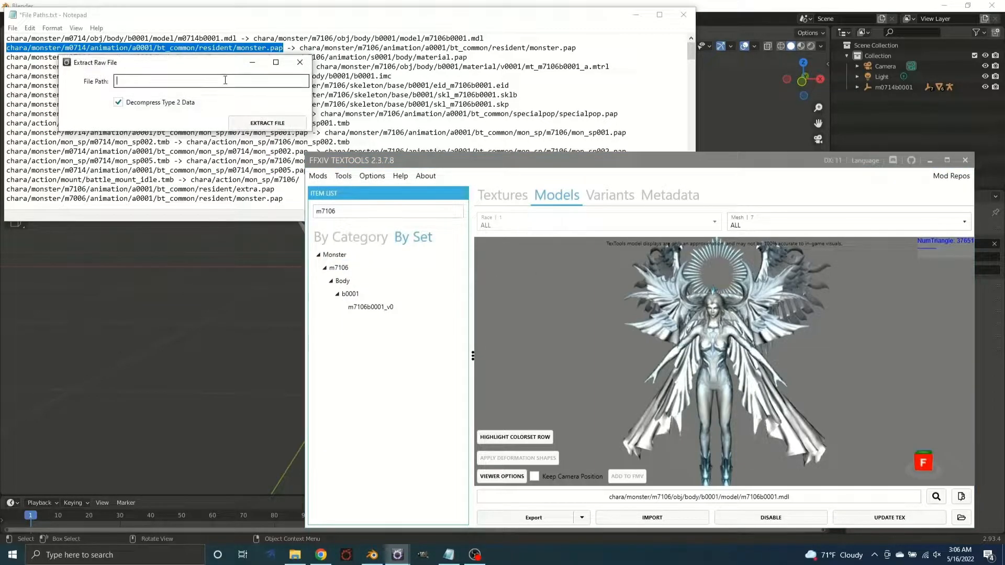
{"action": "key", "text": "ctrl+v"}
Extract the raw file as monster.pap into the Hydaelyn folder inside Raw File, replacing the existing file
{"action": "left_click", "coordinate": [283, 132]}
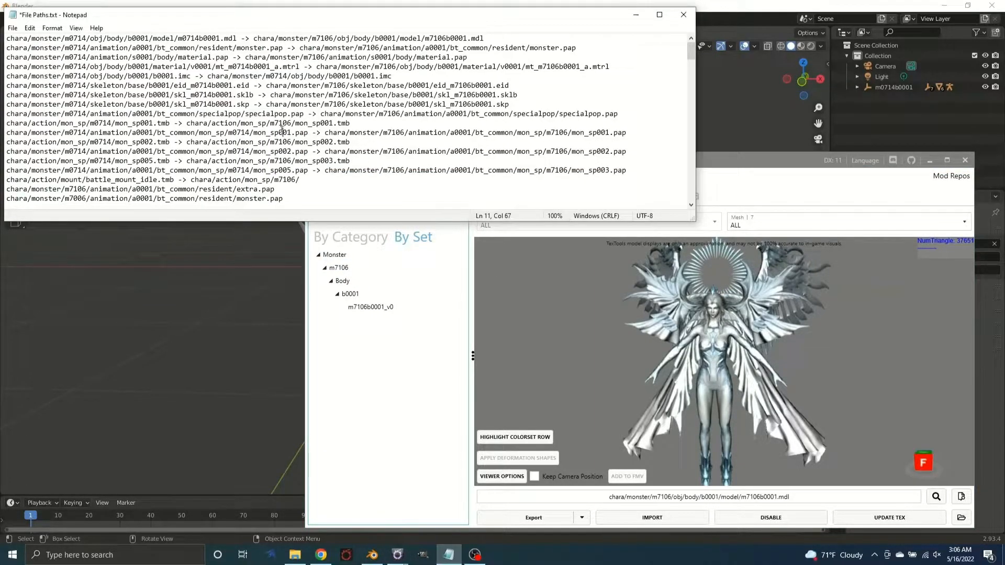
{"action": "left_click", "coordinate": [377, 339]}
{"action": "left_click", "coordinate": [284, 130]}
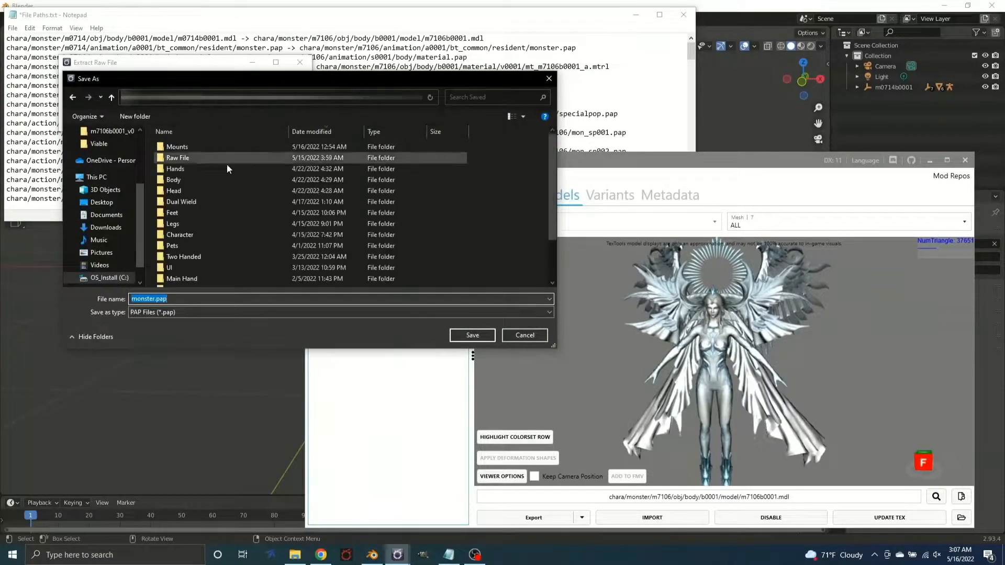
{"action": "double_click", "coordinate": [198, 158]}
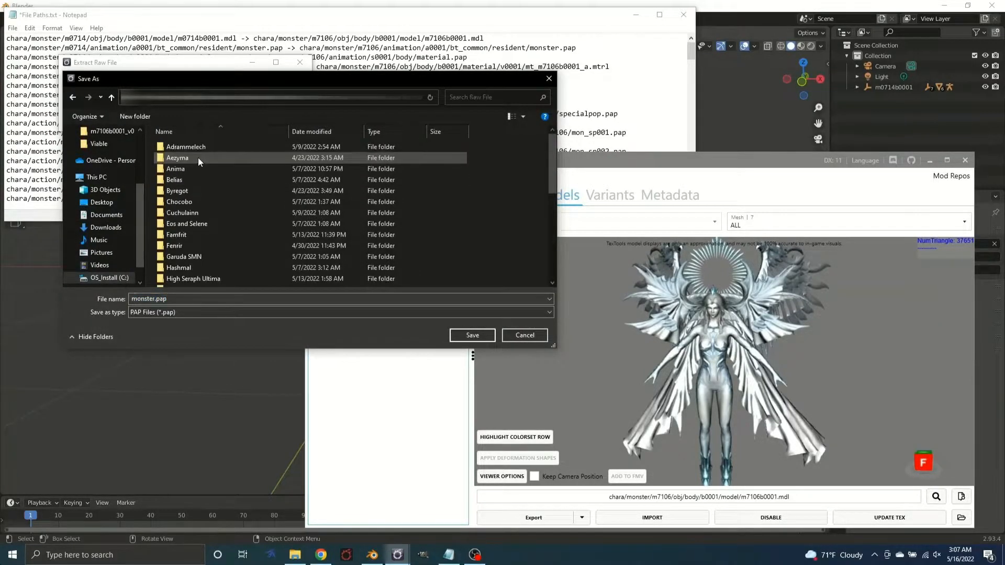
{"action": "left_click", "coordinate": [208, 265]}
{"action": "scroll", "coordinate": [208, 265], "scroll_direction": "down", "scroll_amount": 2}
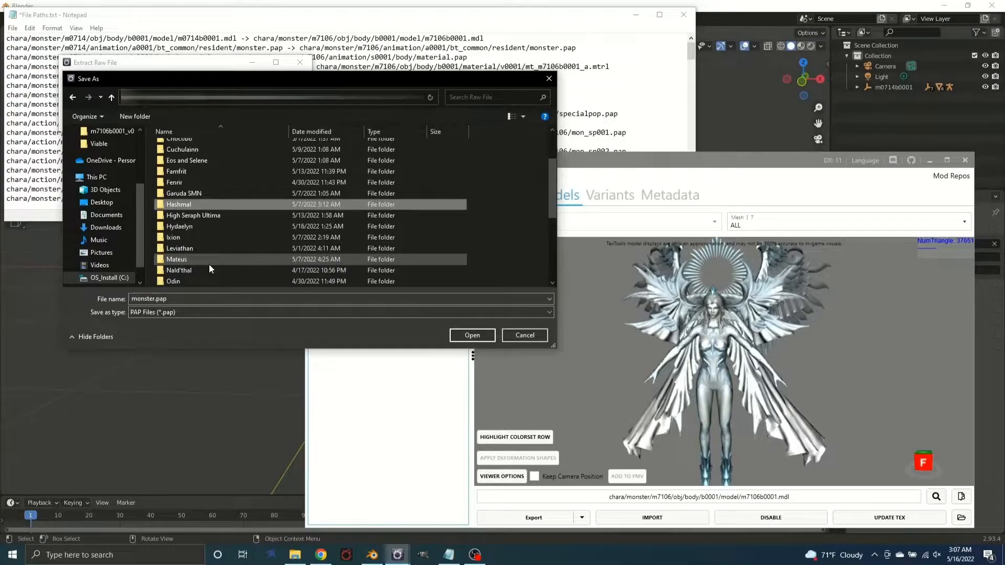
{"action": "double_click", "coordinate": [202, 231]}
{"action": "scroll", "coordinate": [200, 240], "scroll_direction": "down", "scroll_amount": 10}
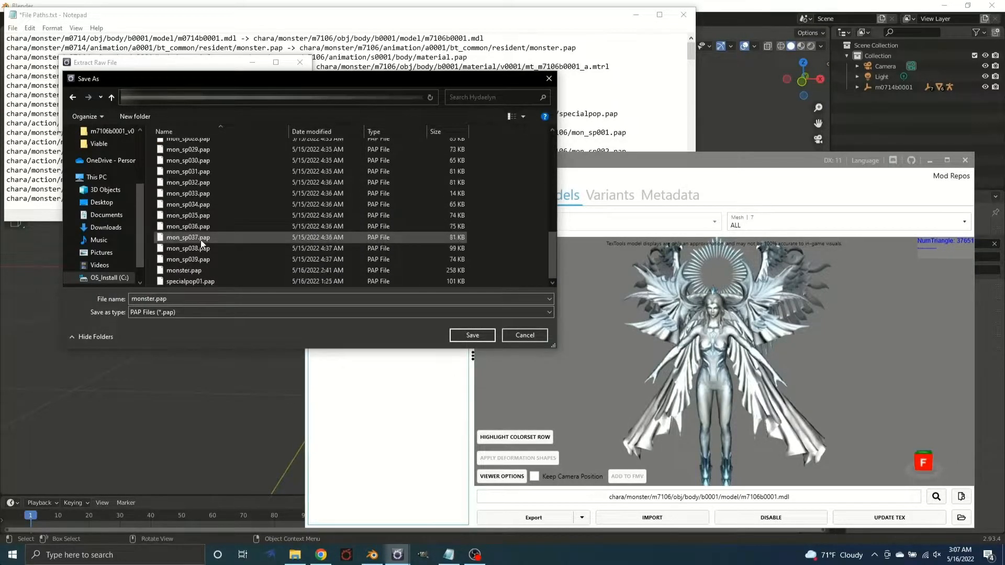
{"action": "double_click", "coordinate": [207, 272]}
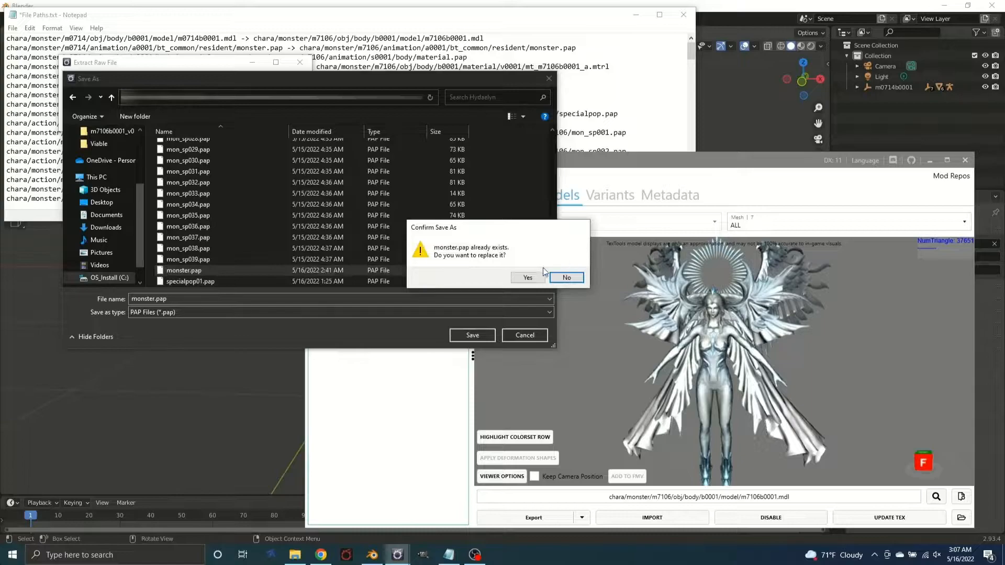
{"action": "left_click", "coordinate": [530, 277]}
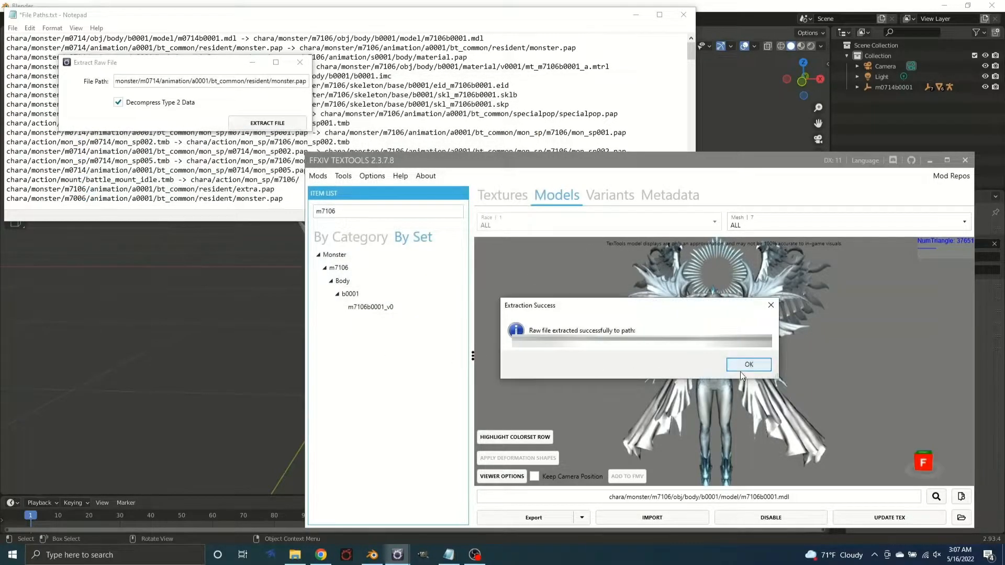
{"action": "left_click", "coordinate": [740, 371]}
Switch to HexEd.it in Chrome and open monster.pap from the 407 folder
{"action": "left_click", "coordinate": [321, 555]}
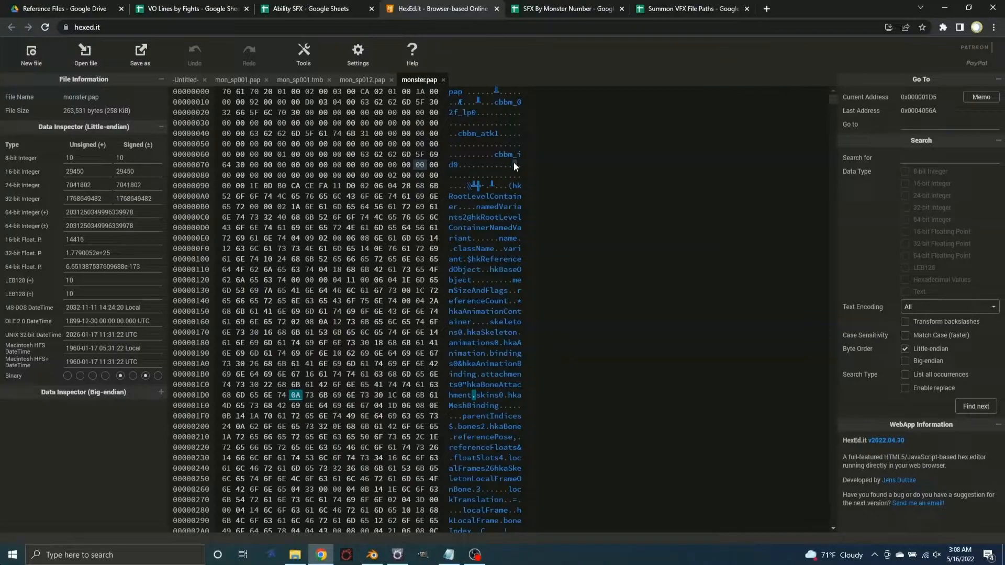
{"action": "left_click", "coordinate": [93, 62]}
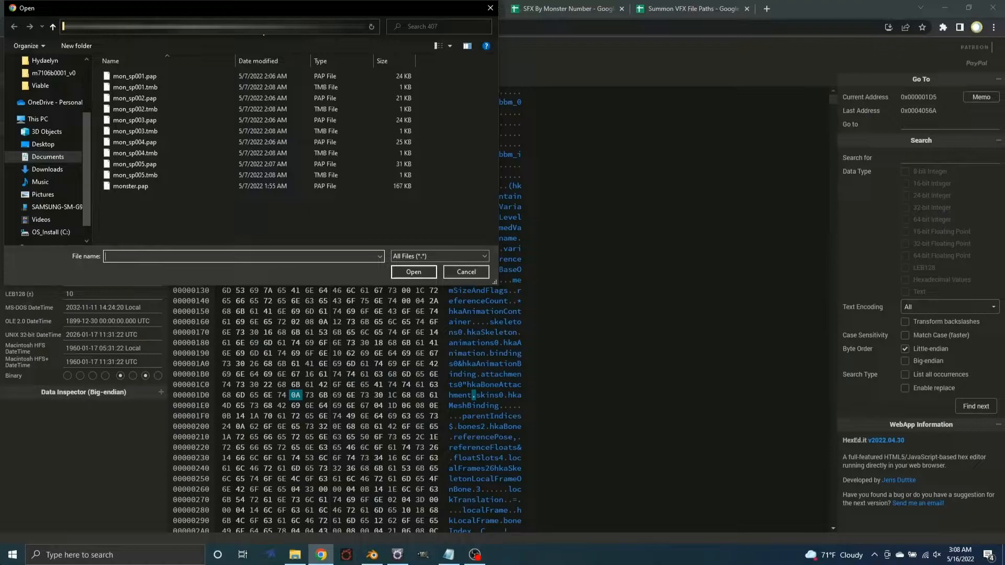
{"action": "double_click", "coordinate": [152, 187]}
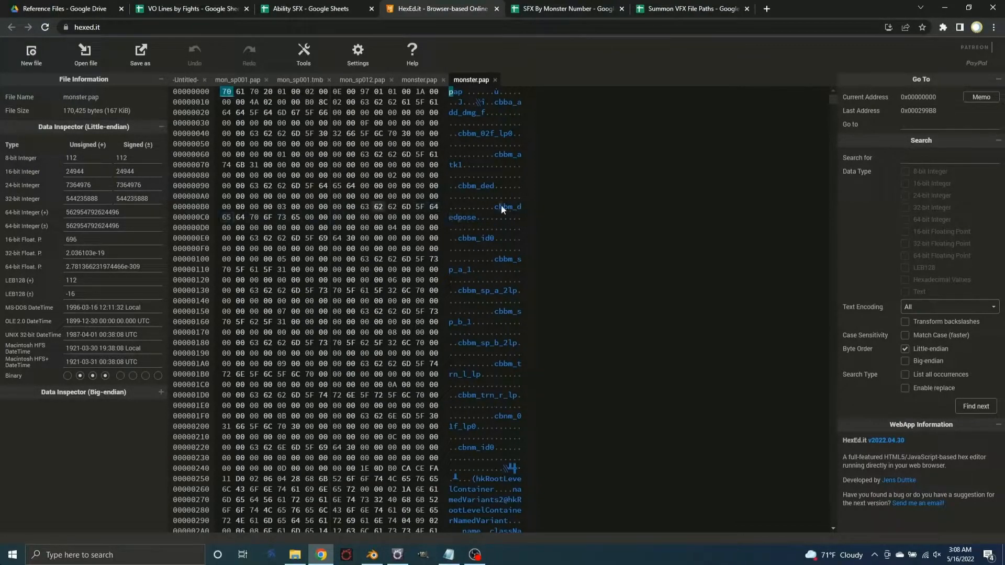
Overwrite "ded" in cbbm_ded with 000 and "dedpose" in cbbm_dedpose with 0000000 in the text column
{"action": "left_click", "coordinate": [483, 186]}
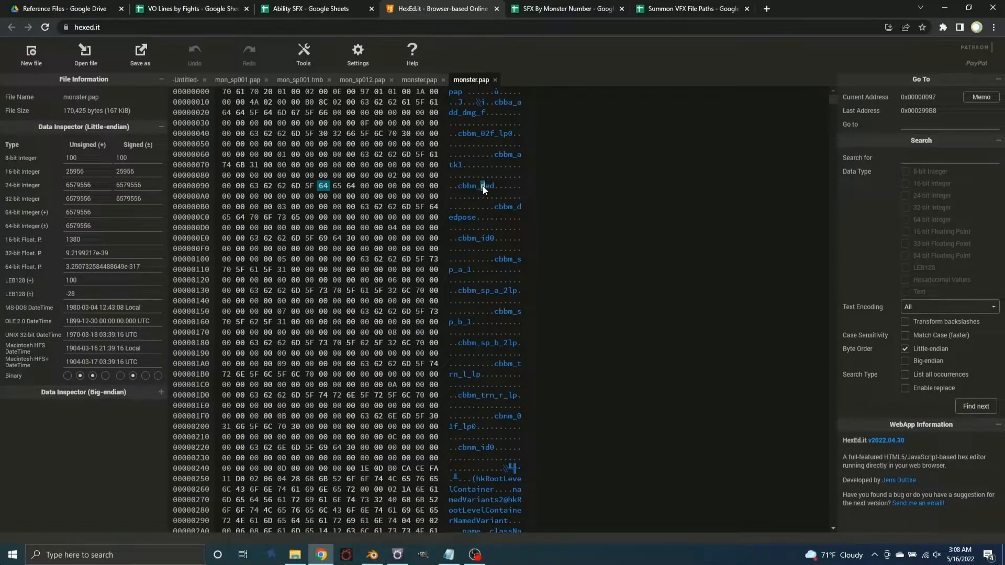
{"action": "type", "text": "000"}
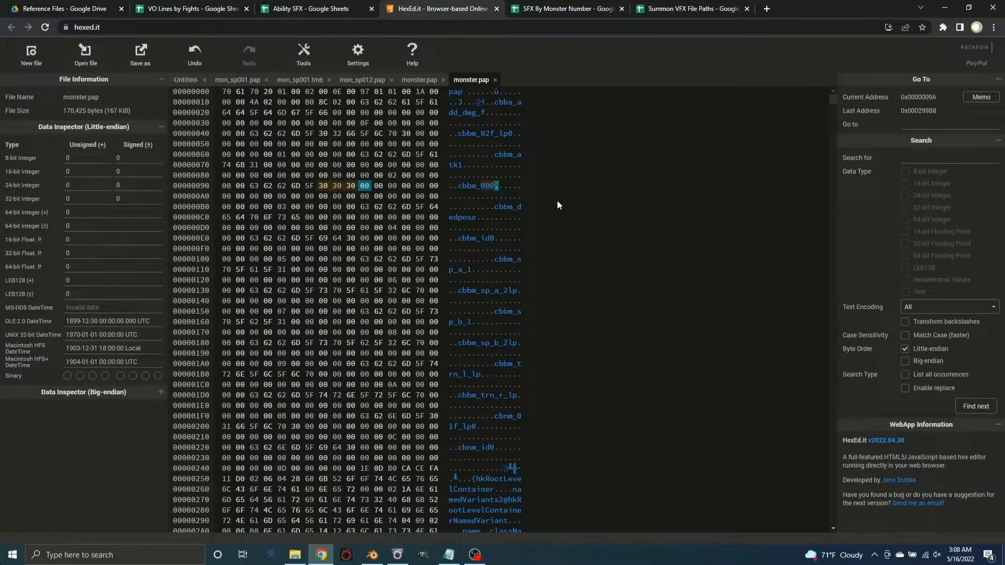
{"action": "left_click", "coordinate": [518, 207]}
{"action": "type", "text": "0000000"}
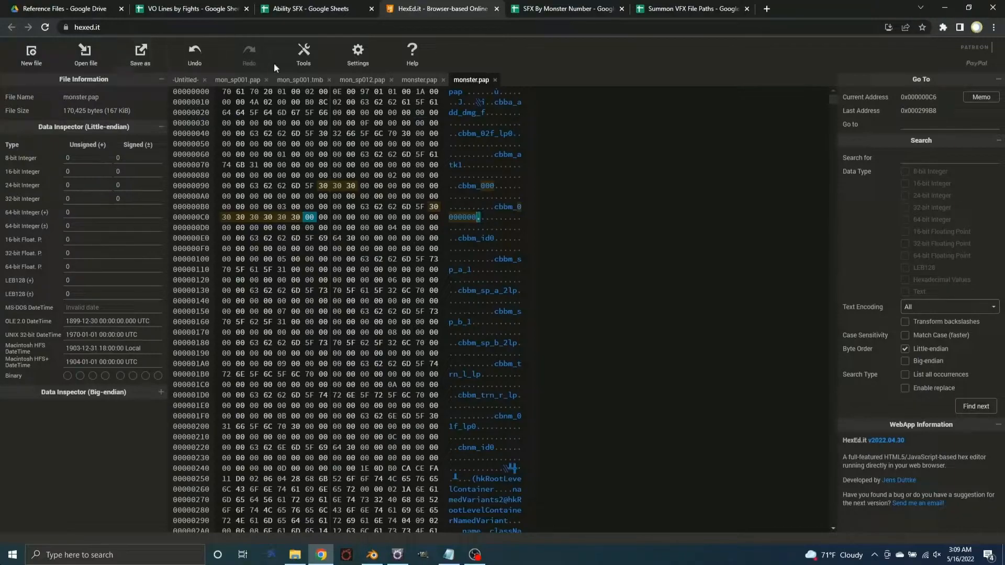
Save the edited file over monsterifrit.pap in the Ifrit folder inside Ixion, and close that file in the editor
{"action": "left_click", "coordinate": [132, 51]}
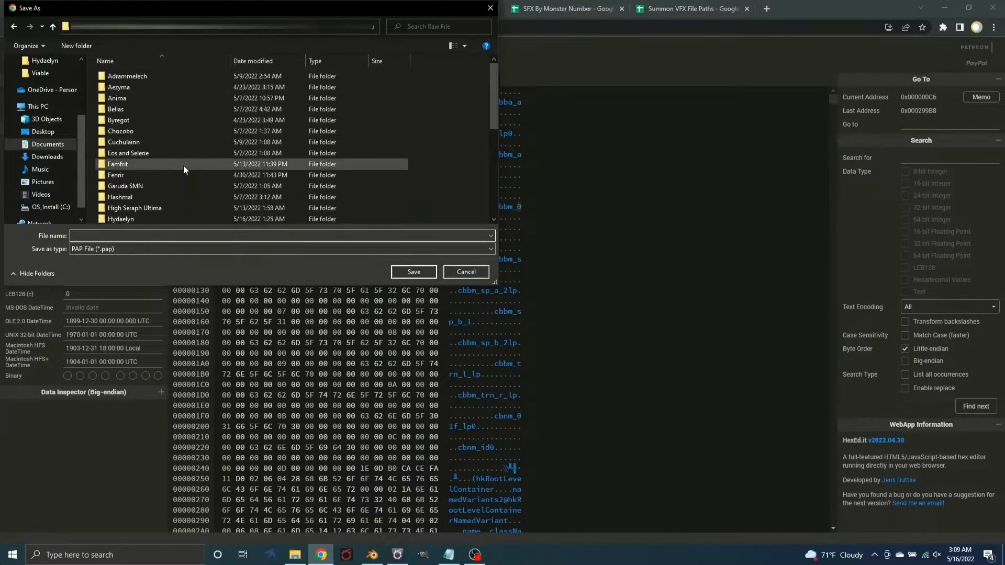
{"action": "left_click", "coordinate": [158, 189]}
{"action": "scroll", "coordinate": [158, 190], "scroll_direction": "down", "scroll_amount": 4}
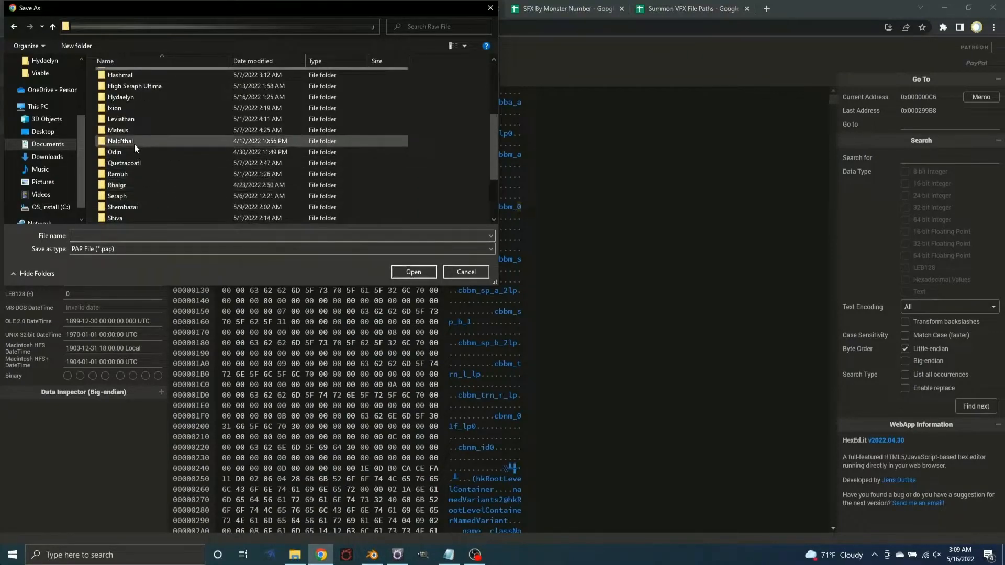
{"action": "double_click", "coordinate": [137, 111]}
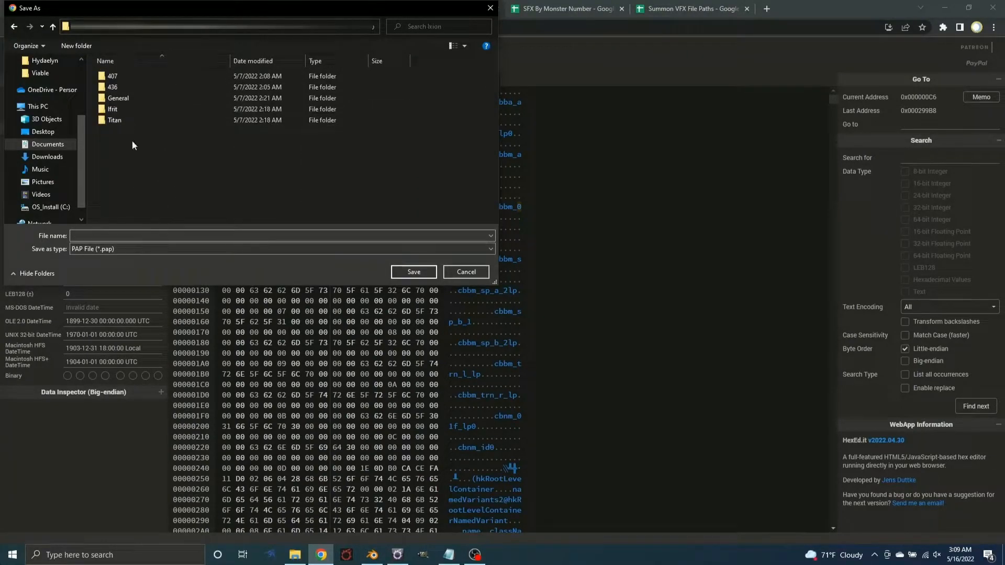
{"action": "double_click", "coordinate": [123, 108]}
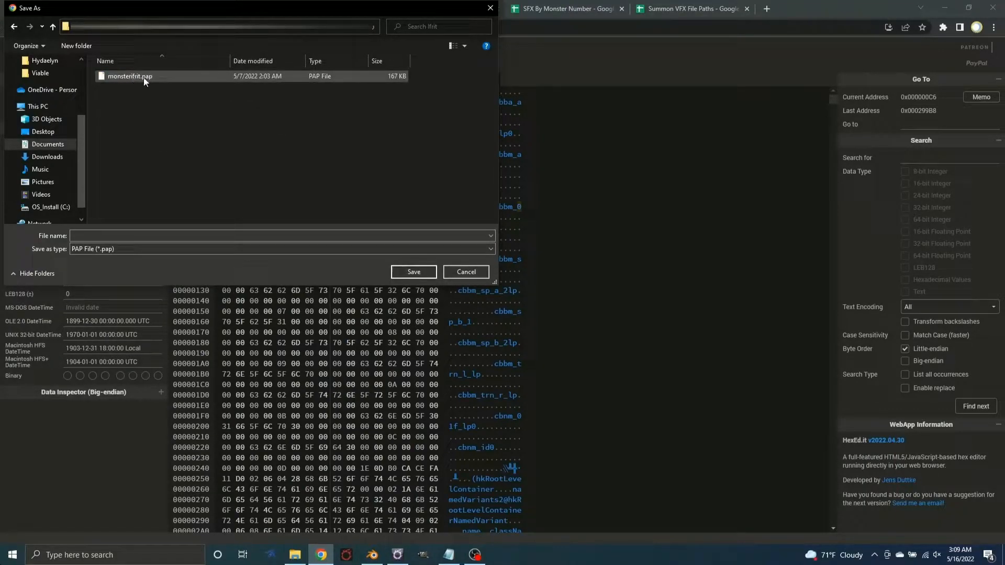
{"action": "double_click", "coordinate": [146, 78]}
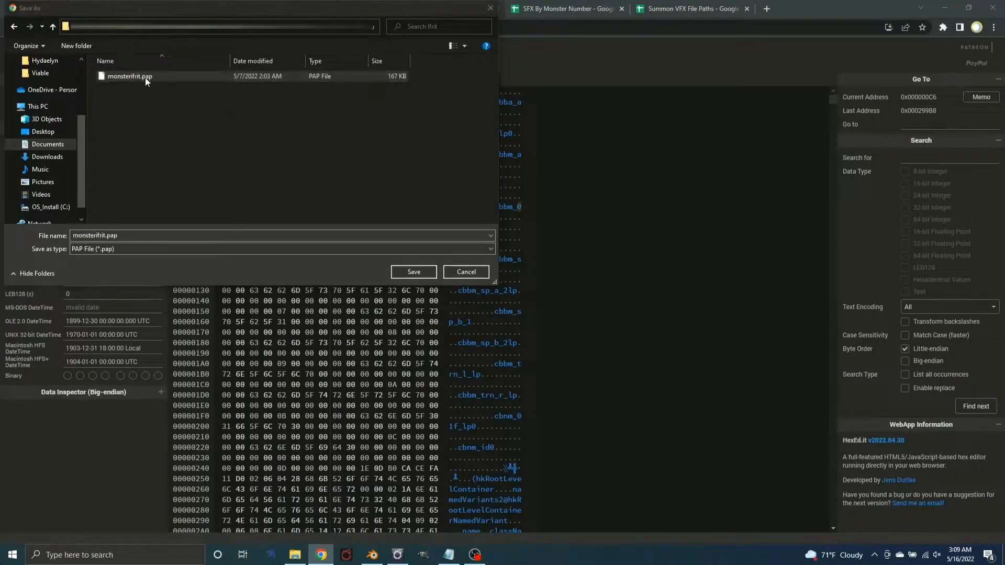
{"action": "left_click", "coordinate": [532, 279]}
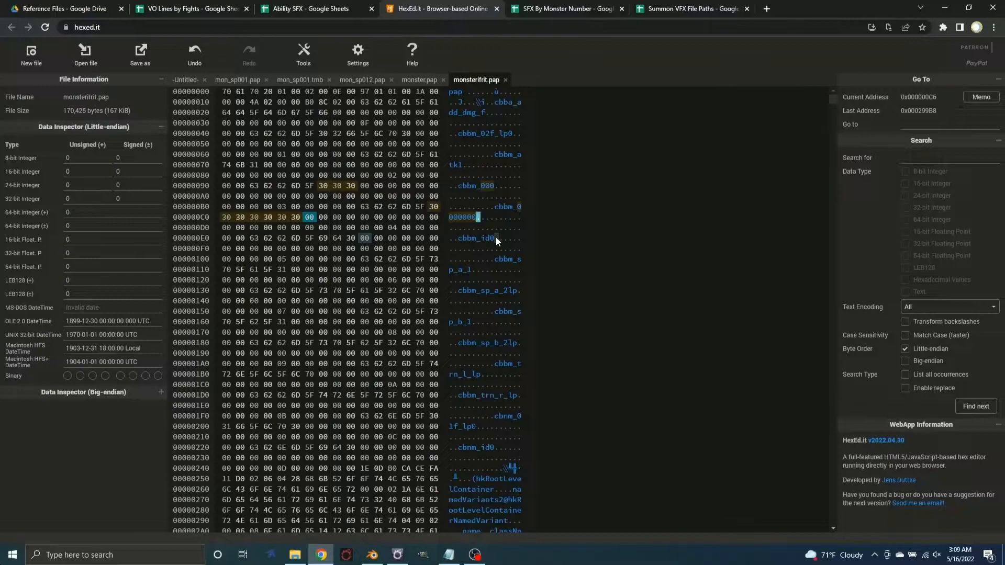
{"action": "left_click", "coordinate": [505, 80]}
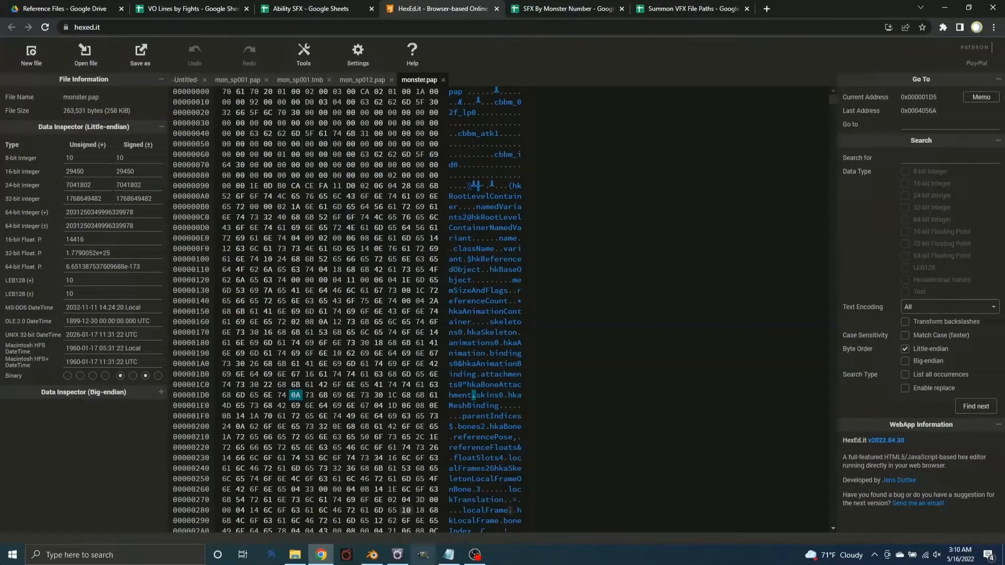
Copy the m7106 resident monster.pap path from the File Paths notes and enter it as the raw file import destination in TexTools
{"action": "left_click", "coordinate": [448, 554]}
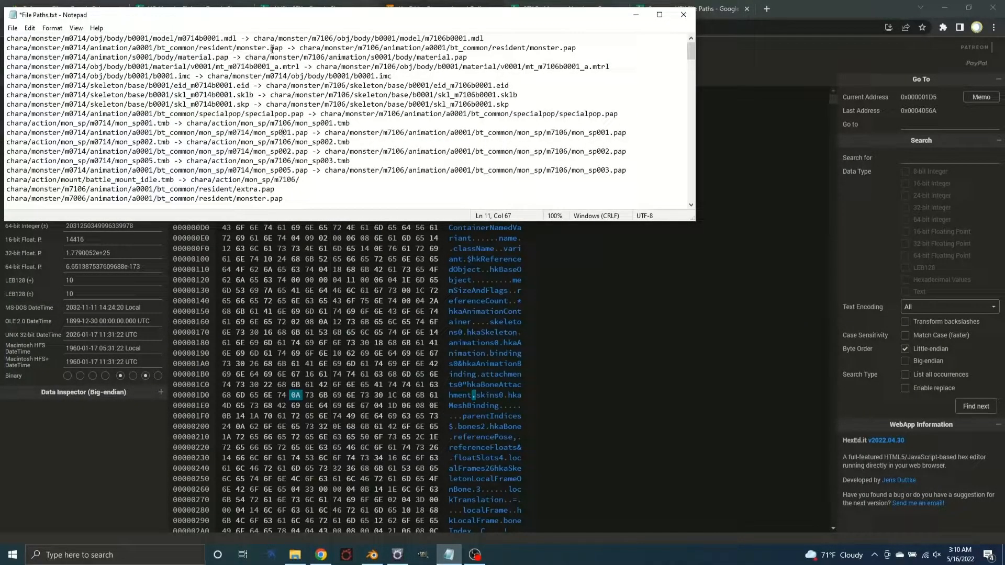
{"action": "left_click_drag", "start_coordinate": [576, 48], "coordinate": [300, 48]}
{"action": "key", "text": "ctrl+c"}
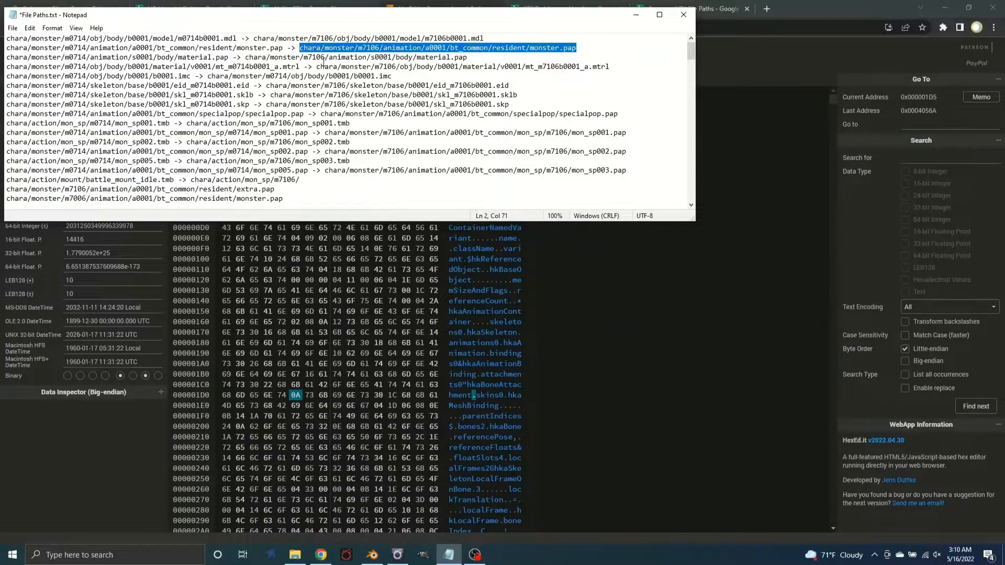
{"action": "left_click", "coordinate": [397, 554]}
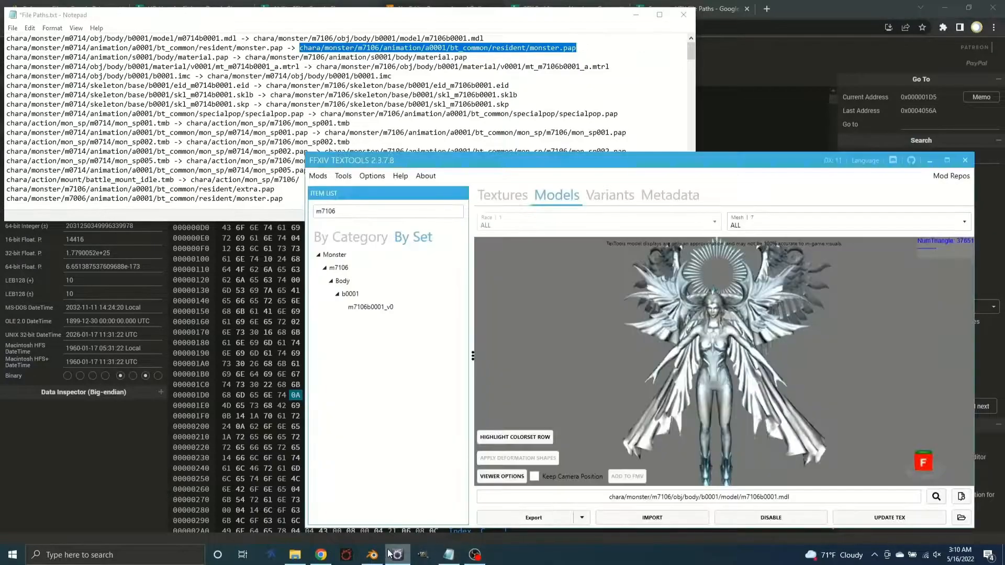
{"action": "left_click", "coordinate": [348, 177]}
{"action": "mouse_move", "coordinate": [377, 276]}
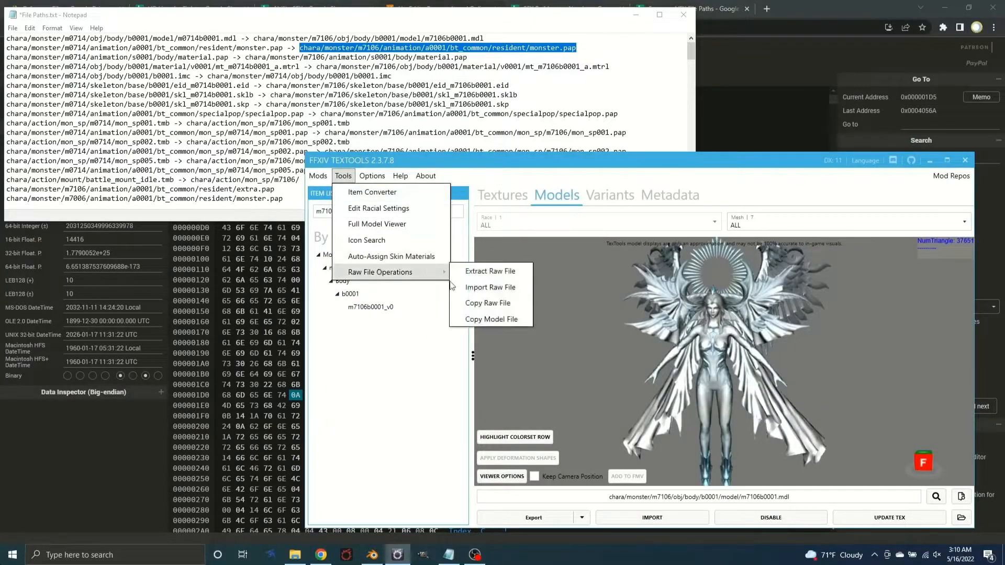
{"action": "left_click", "coordinate": [474, 285]}
{"action": "left_click", "coordinate": [303, 108]}
{"action": "key", "text": "ctrl+v"}
Import monster.pap from the Hydaelyn folder as the raw file for that destination
{"action": "left_click", "coordinate": [325, 150]}
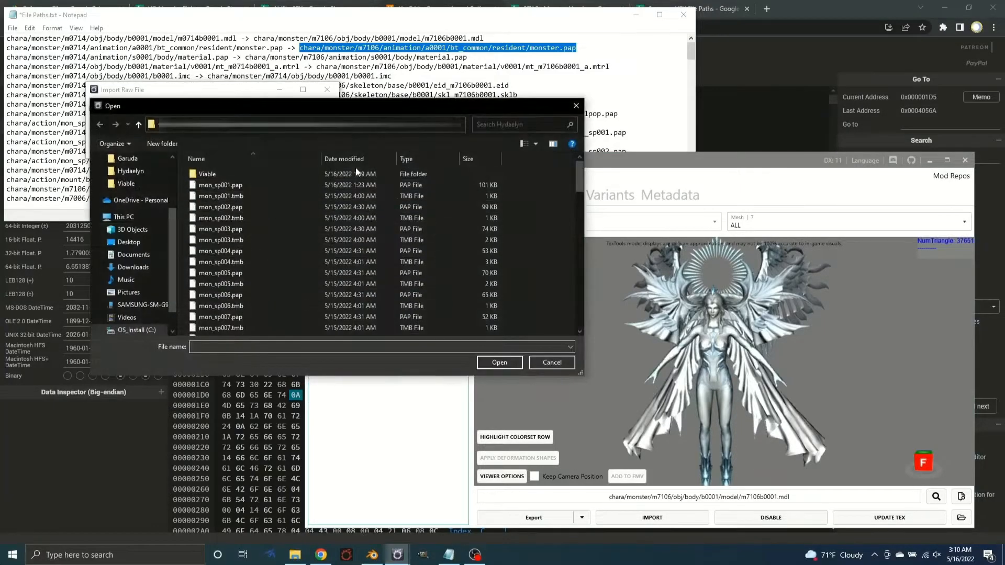
{"action": "left_click_drag", "start_coordinate": [580, 168], "coordinate": [592, 330]}
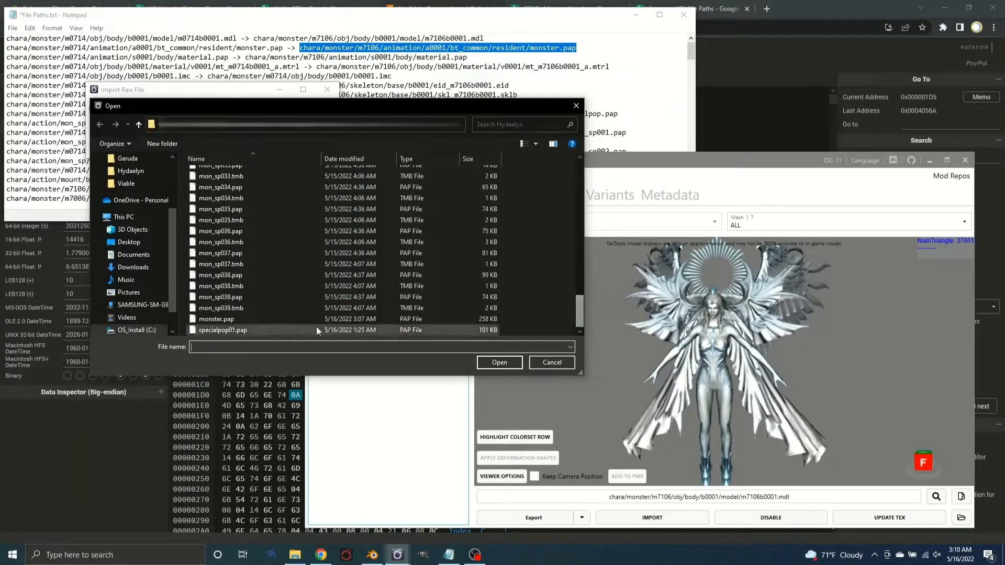
{"action": "double_click", "coordinate": [260, 317]}
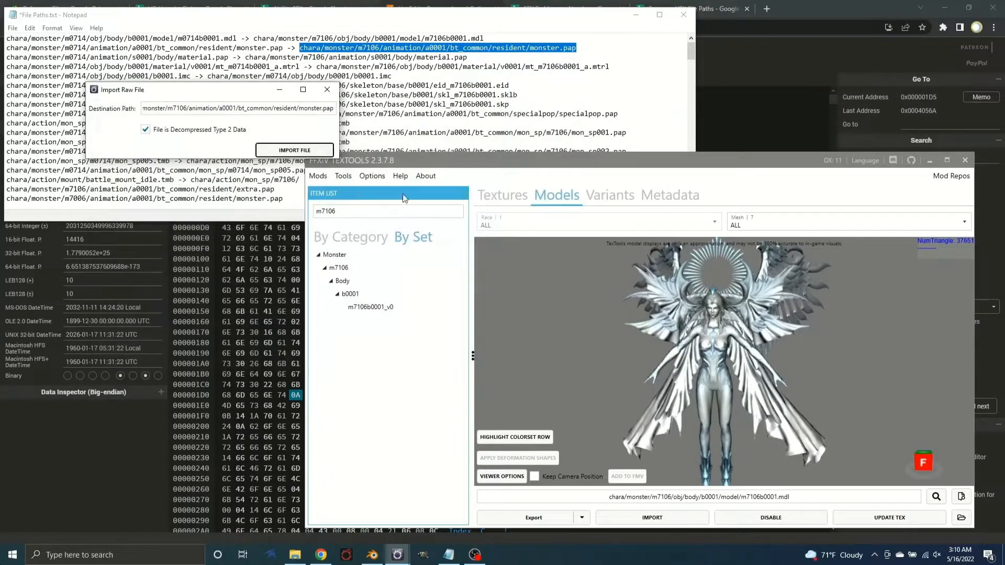
{"action": "left_click", "coordinate": [702, 363]}
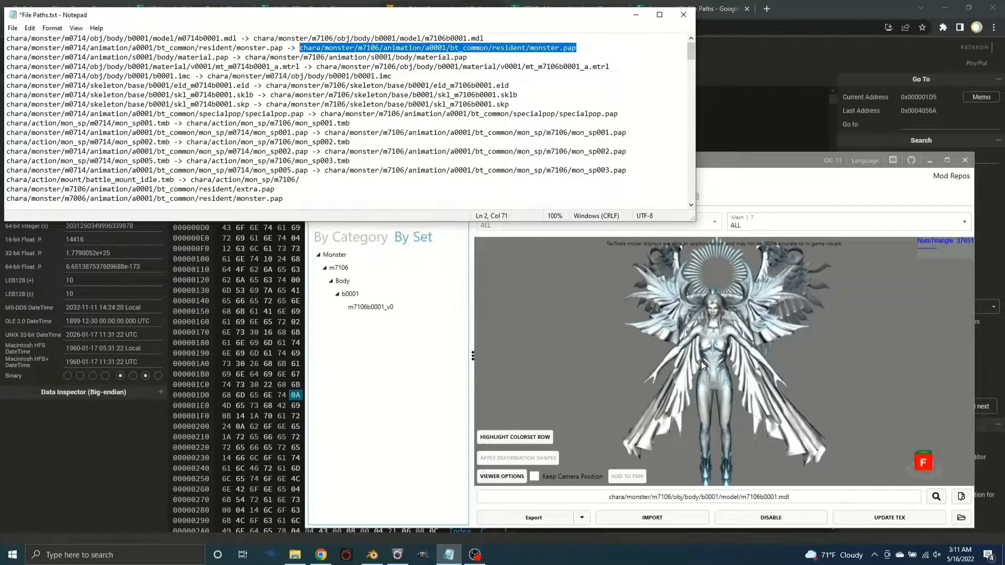
Highlight the m7106 specialpop.pap path in the notes, and switch to HexEd.it to show the already open mon_sp001.pap
{"action": "left_click_drag", "start_coordinate": [623, 114], "coordinate": [322, 115]}
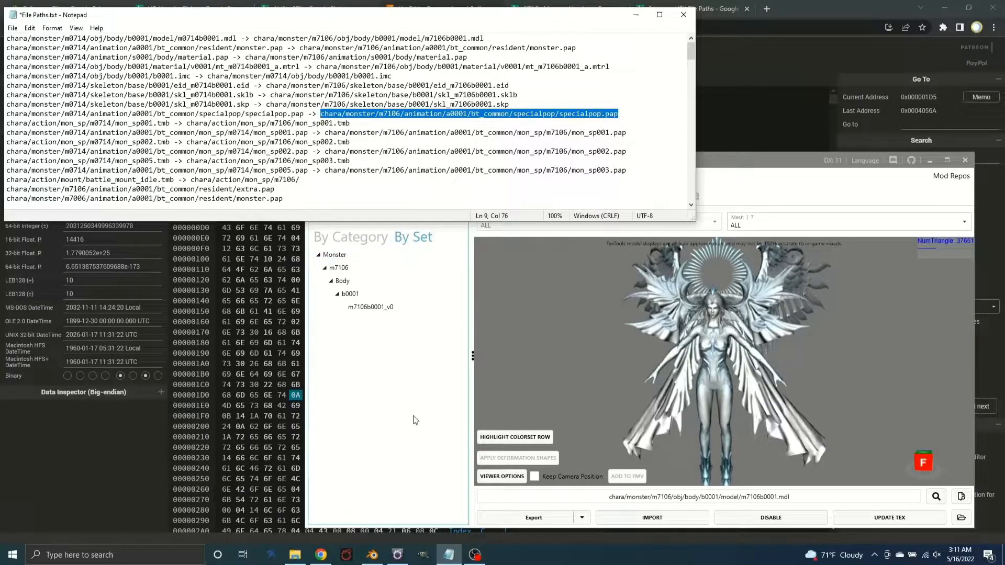
{"action": "left_click", "coordinate": [117, 470]}
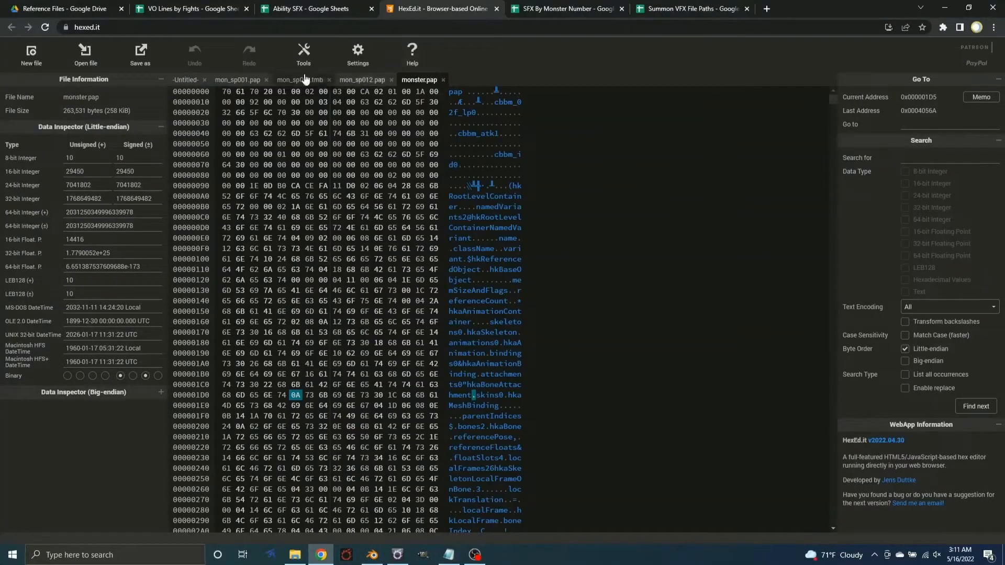
{"action": "left_click", "coordinate": [247, 83]}
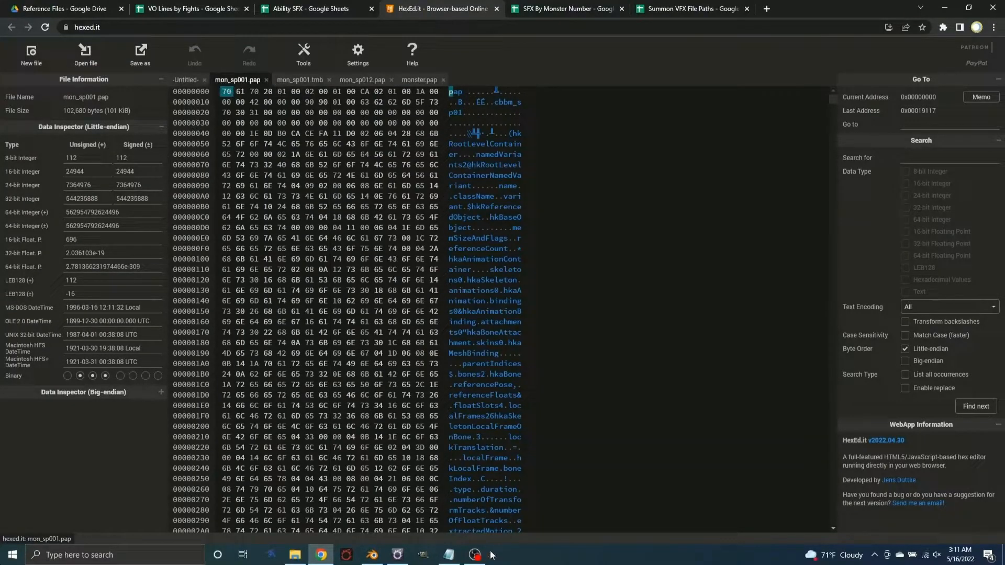
Copy the m0714 mon_sp001.pap path from the File Paths notes and enter it as the raw file to extract in TexTools
{"action": "left_click", "coordinate": [448, 554]}
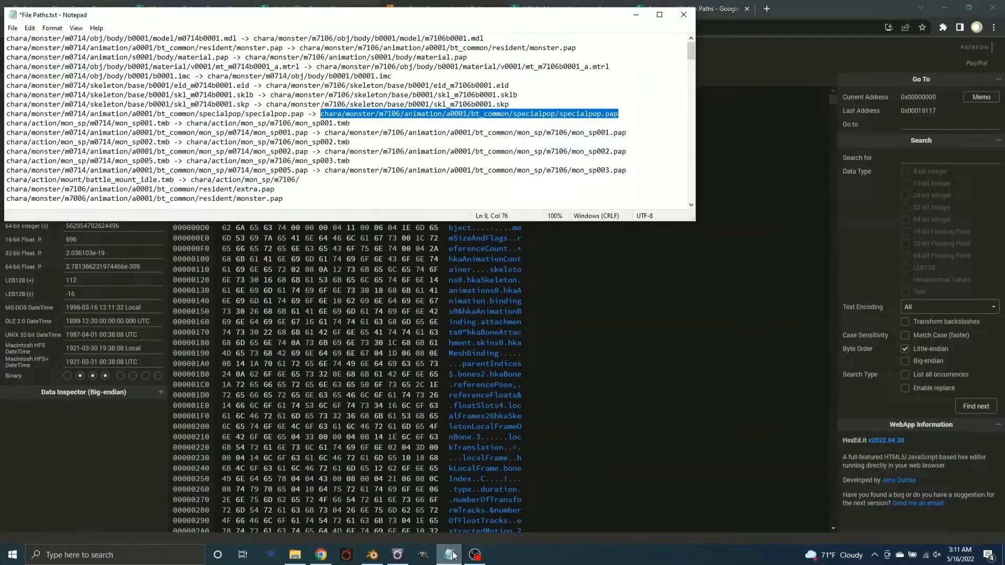
{"action": "left_click", "coordinate": [309, 132]}
{"action": "left_click_drag", "start_coordinate": [309, 132], "coordinate": [6, 132]}
{"action": "key", "text": "ctrl+c"}
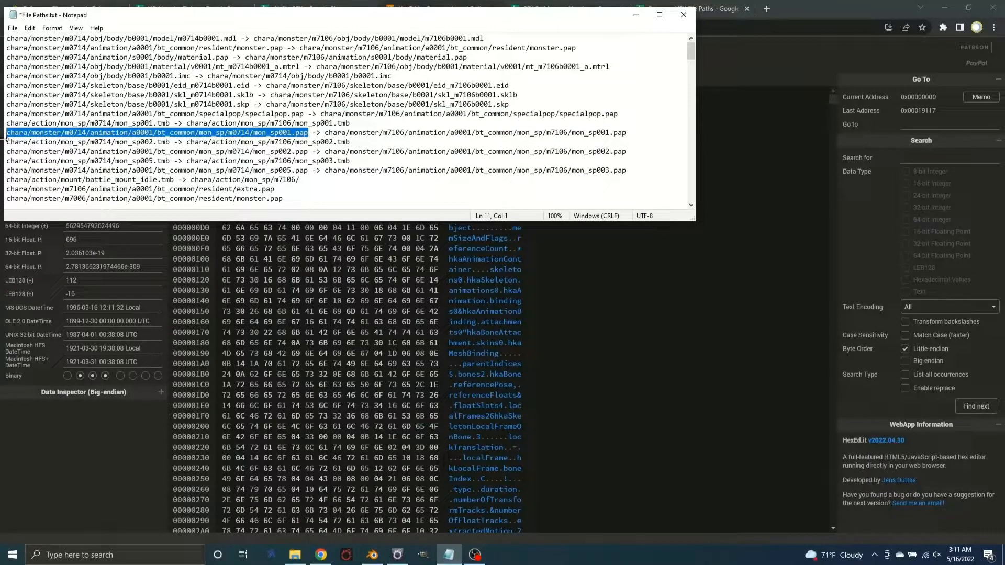
{"action": "left_click", "coordinate": [393, 552]}
{"action": "left_click", "coordinate": [344, 176]}
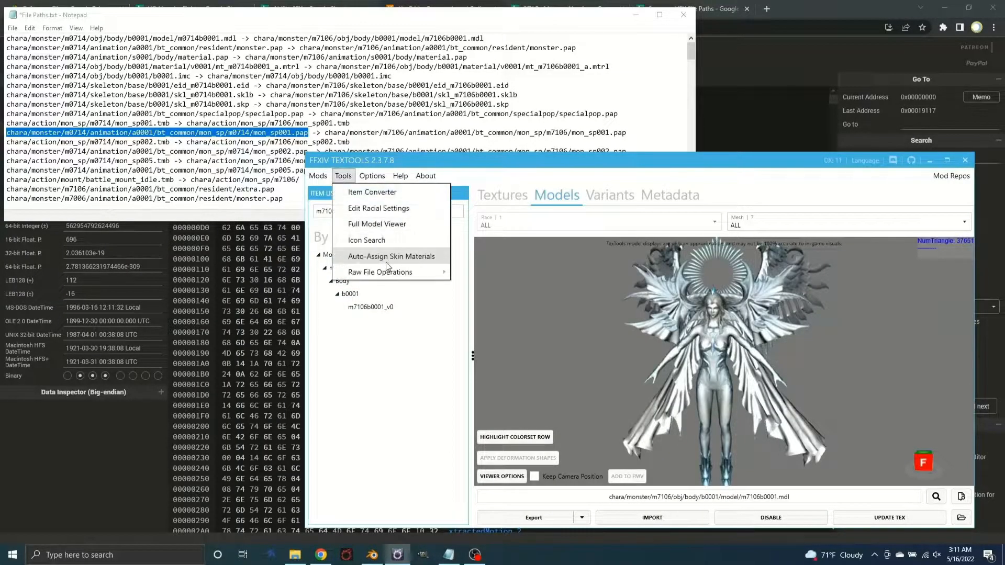
{"action": "mouse_move", "coordinate": [390, 273]}
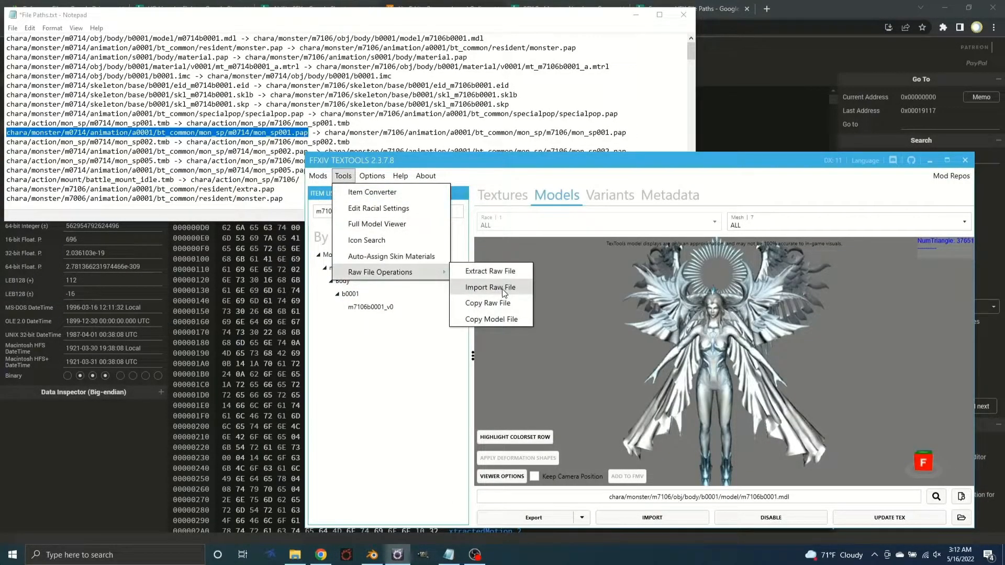
{"action": "left_click", "coordinate": [495, 273]}
{"action": "key", "text": "ctrl+v"}
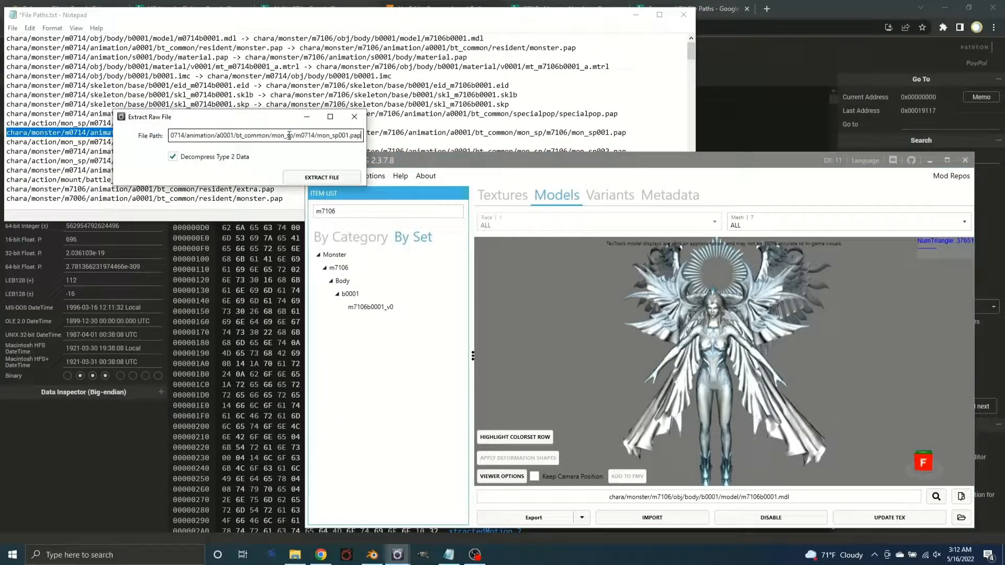
Extract the raw file as mon_sp001.pap into the Hydaelyn folder, replacing the existing file
{"action": "left_click", "coordinate": [327, 177]}
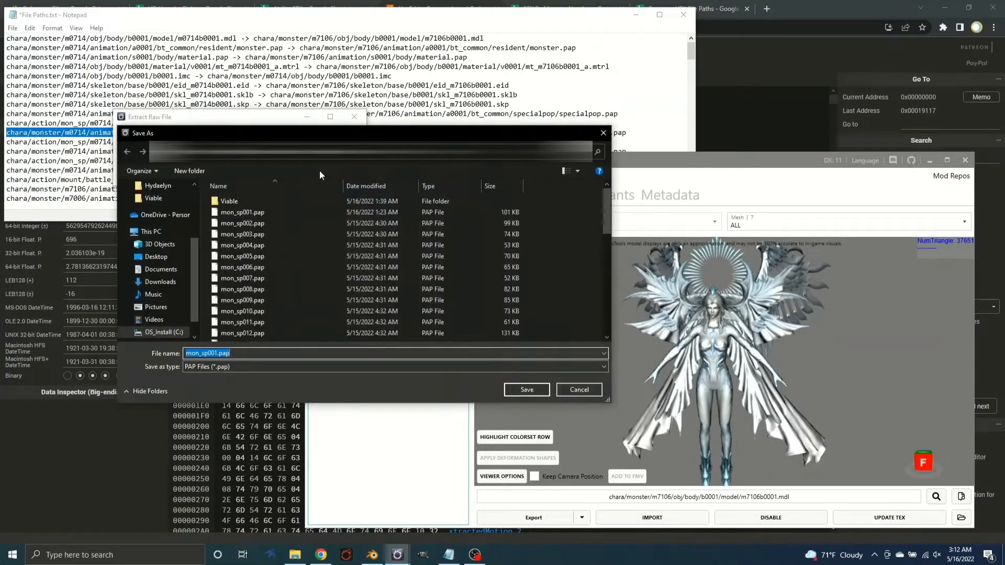
{"action": "double_click", "coordinate": [281, 214]}
{"action": "left_click", "coordinate": [539, 279]}
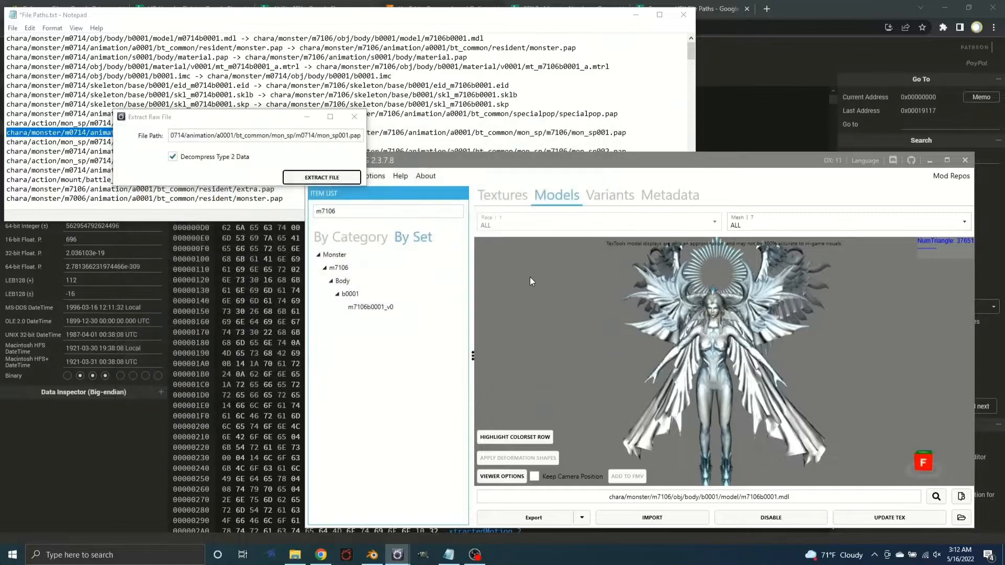
{"action": "left_click", "coordinate": [753, 365]}
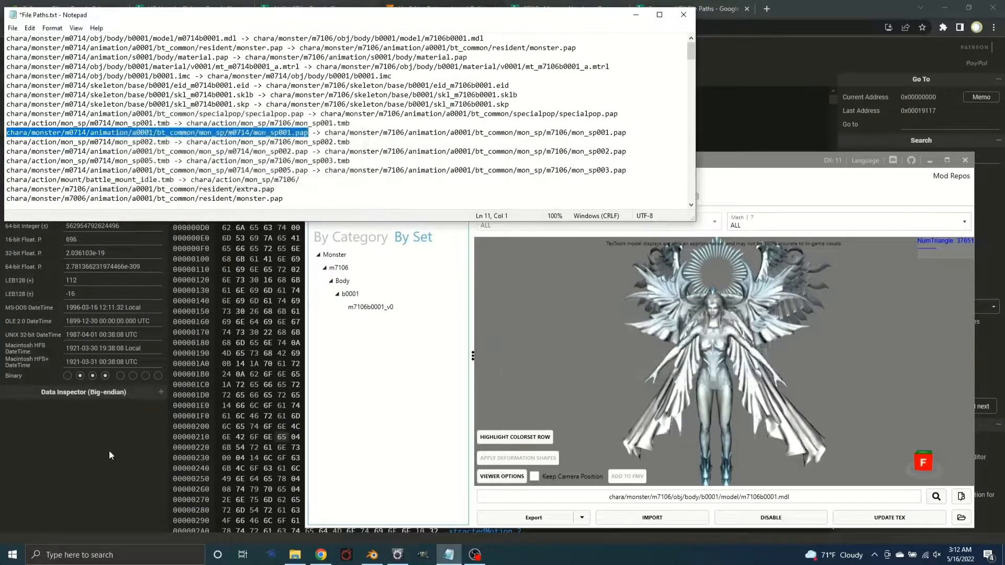
Switch to HexEd.it, open mon_sp001.pap from the Hydaelyn folder, compare it with the copy already open, and close the duplicate
{"action": "left_click", "coordinate": [119, 451]}
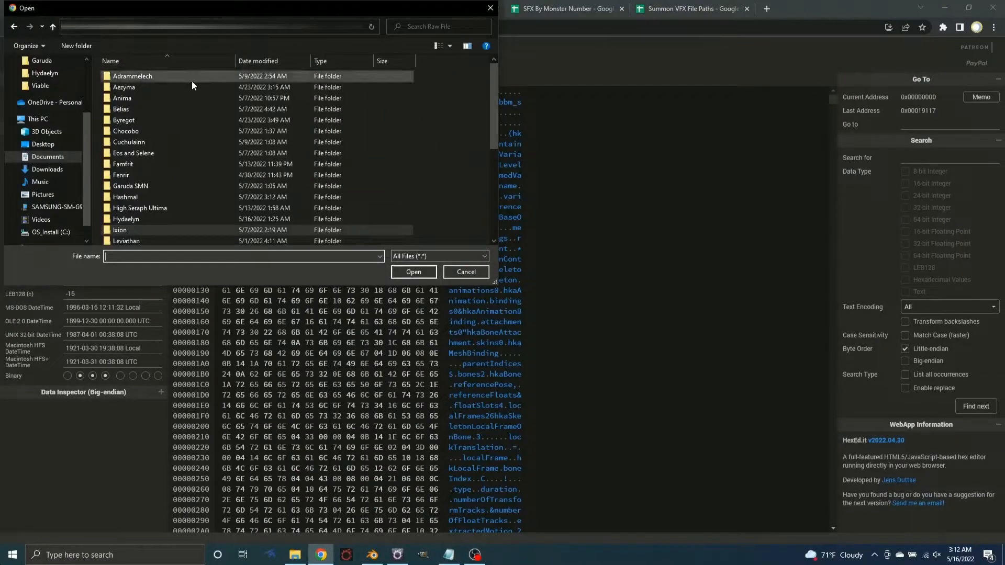
{"action": "double_click", "coordinate": [167, 220]}
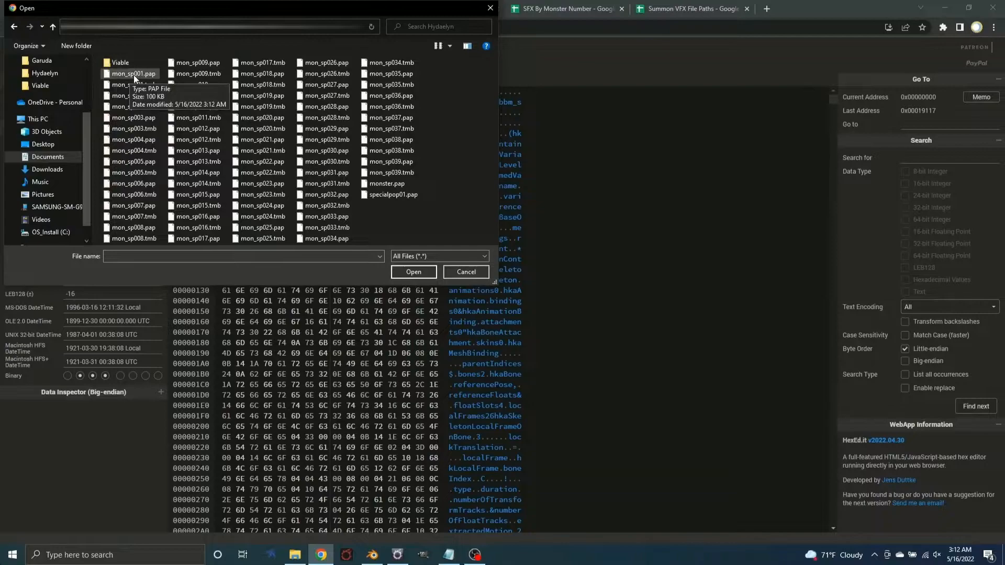
{"action": "double_click", "coordinate": [134, 74]}
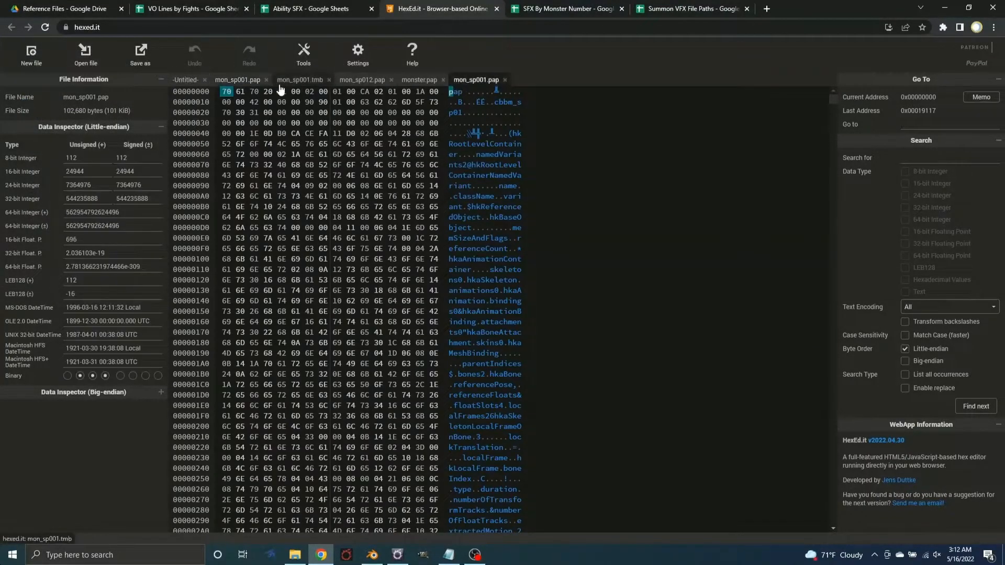
{"action": "left_click", "coordinate": [240, 83]}
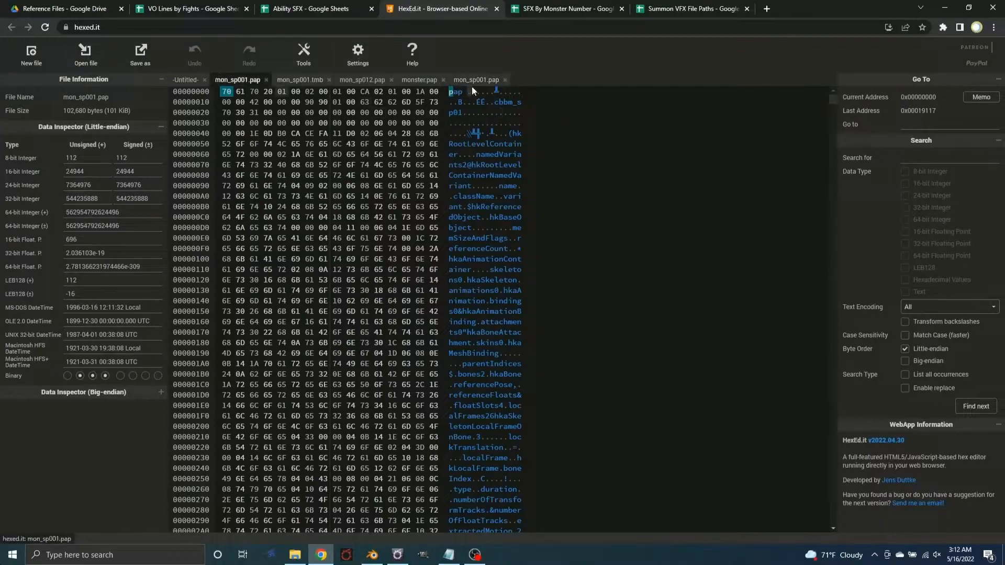
{"action": "left_click", "coordinate": [505, 80]}
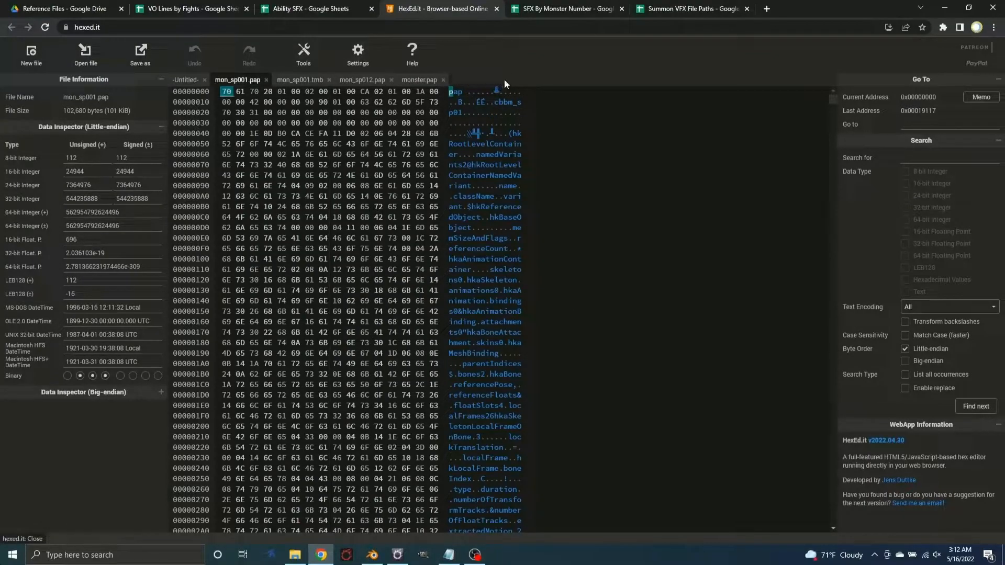
Overwrite "01" in the cbbm_sp01 name near the start of mon_sp001.pap with _pop in the text column
{"action": "left_click", "coordinate": [456, 112]}
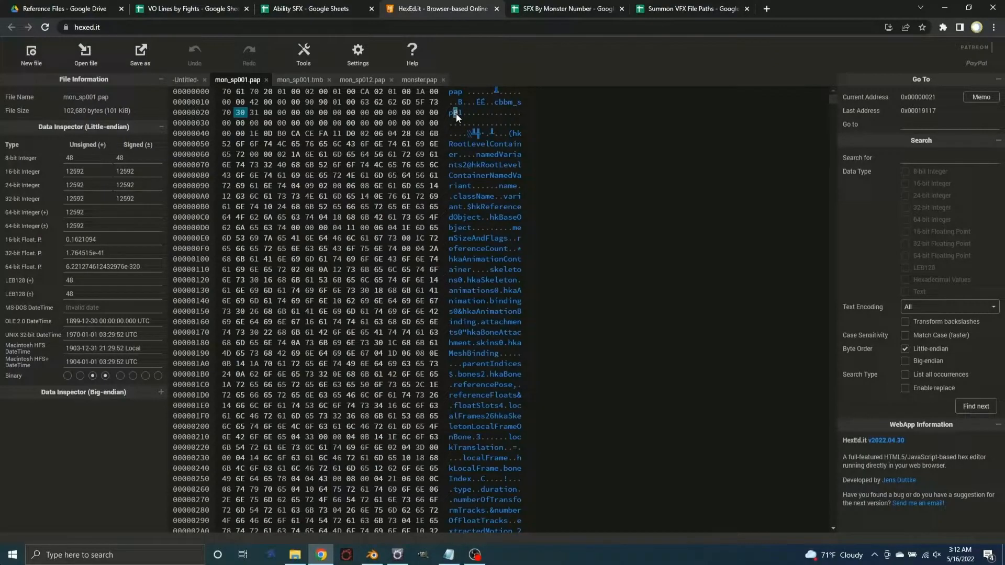
{"action": "type", "text": "_pop"}
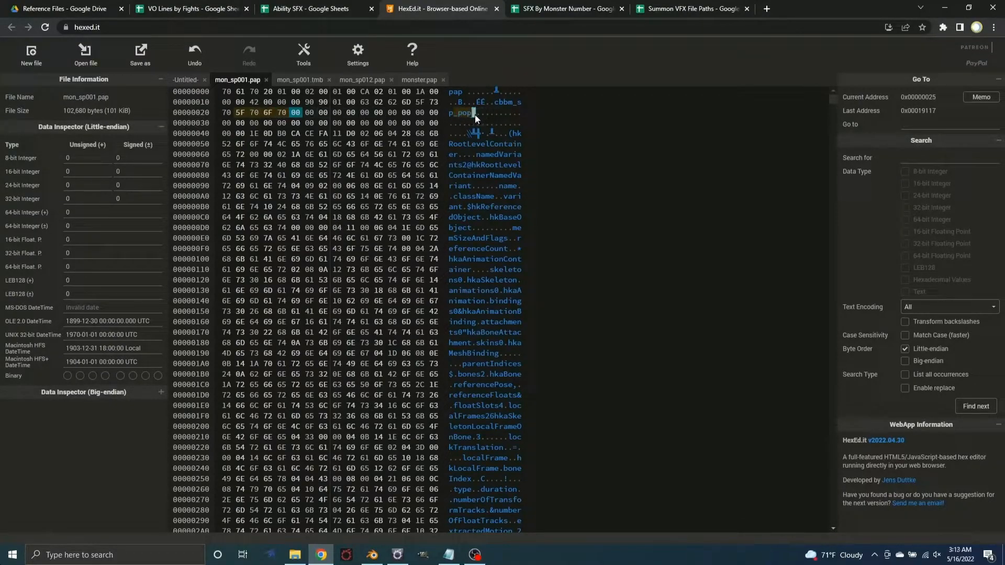
Look through the Raw File subfolders for a reference animation and open specialpop.pap from the Raw File folder
{"action": "left_click", "coordinate": [94, 66]}
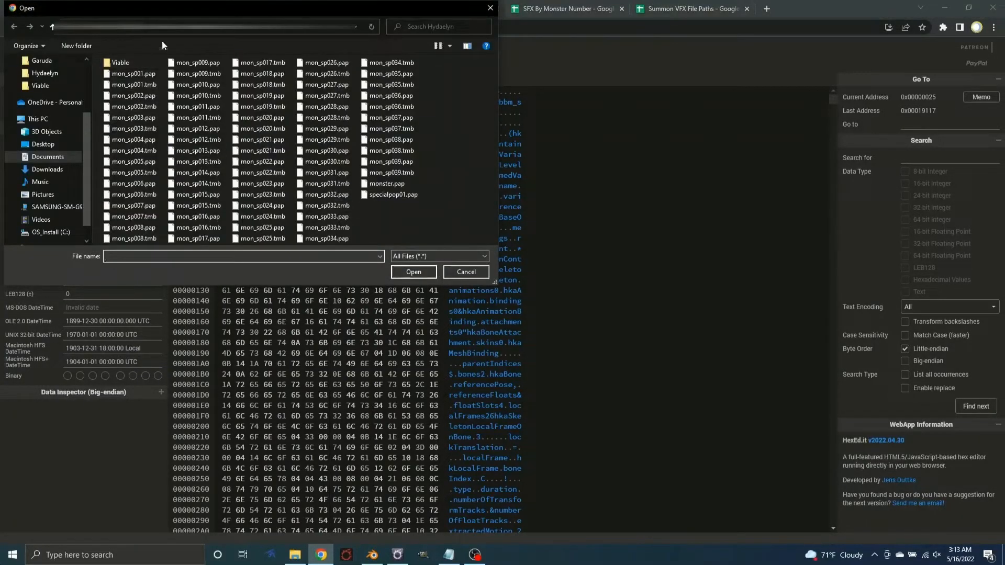
{"action": "left_click", "coordinate": [224, 30]}
{"action": "left_click", "coordinate": [174, 129]}
{"action": "scroll", "coordinate": [173, 128], "scroll_direction": "down", "scroll_amount": 4}
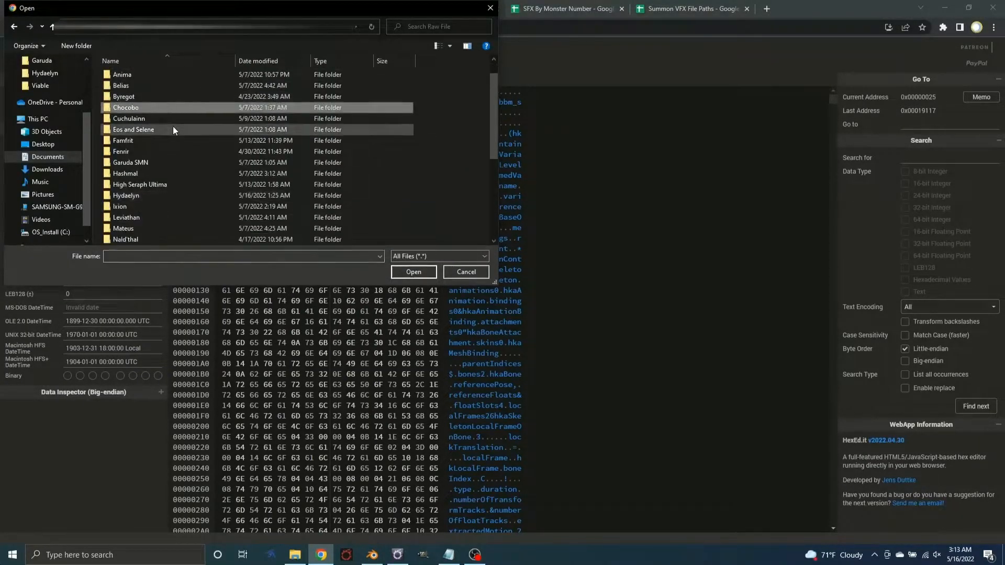
{"action": "scroll", "coordinate": [173, 128], "scroll_direction": "down", "scroll_amount": 3}
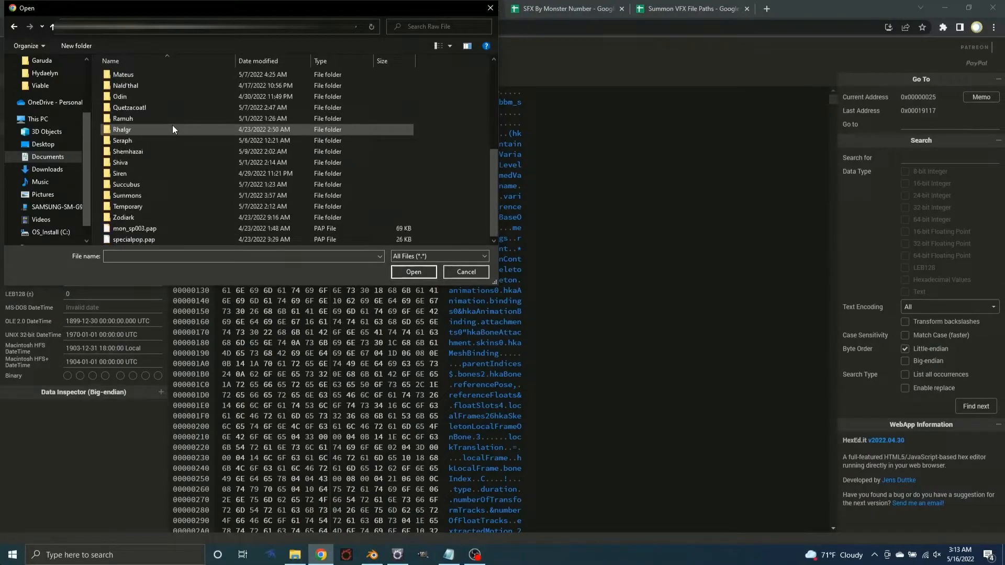
{"action": "double_click", "coordinate": [146, 195]}
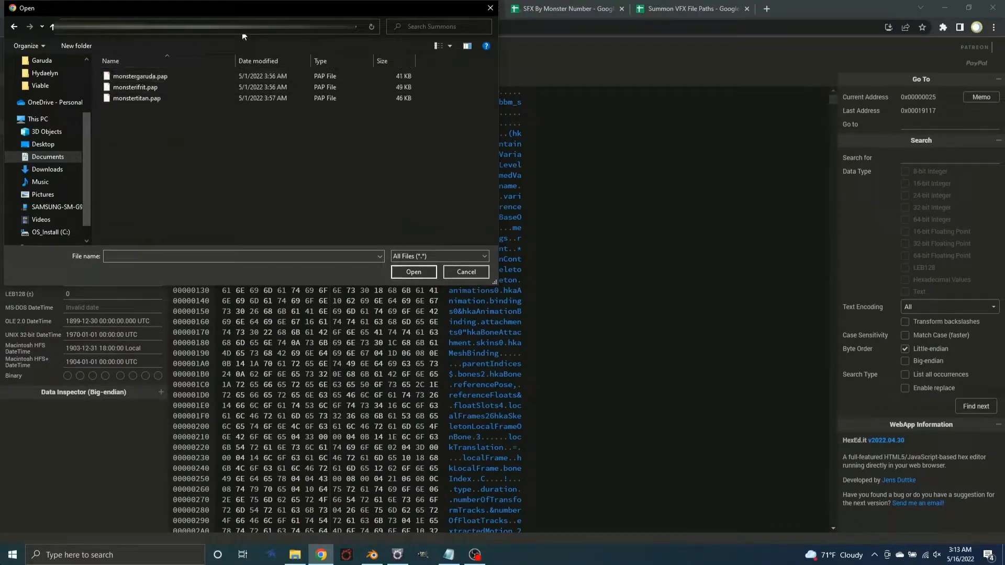
{"action": "left_click", "coordinate": [216, 31]}
{"action": "scroll", "coordinate": [157, 167], "scroll_direction": "up", "scroll_amount": 5}
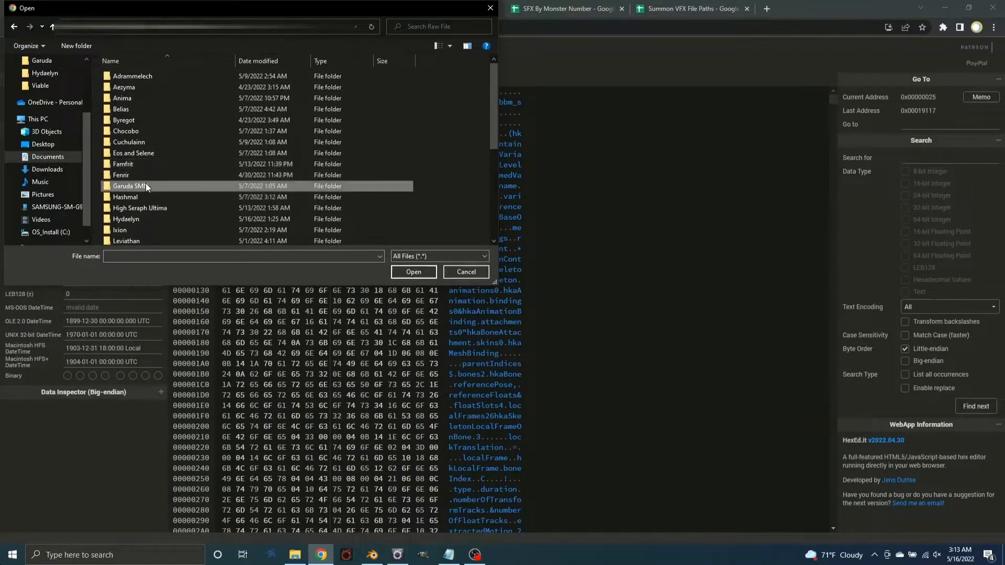
{"action": "double_click", "coordinate": [145, 184]}
{"action": "left_click", "coordinate": [240, 30]}
{"action": "scroll", "coordinate": [189, 219], "scroll_direction": "down", "scroll_amount": 7}
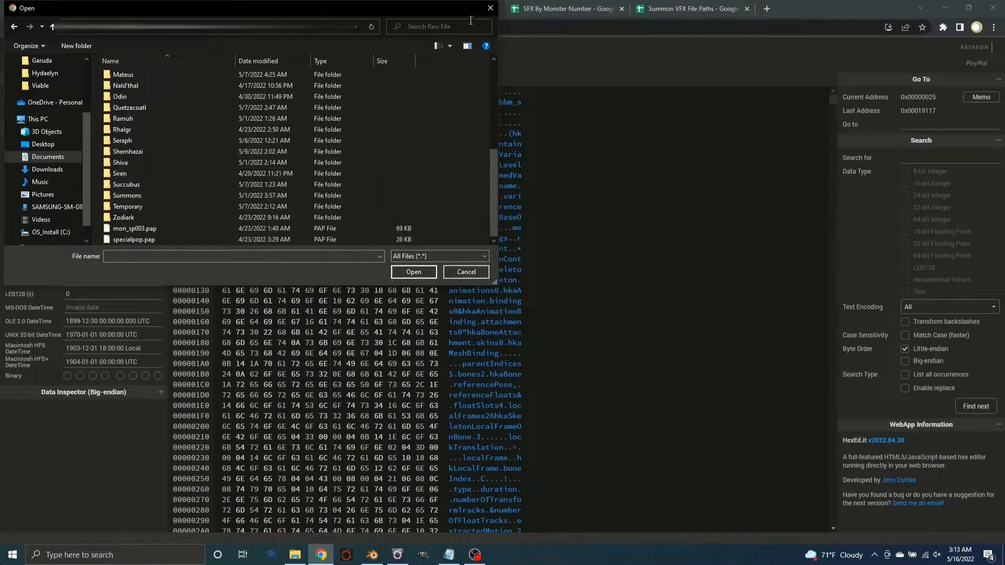
{"action": "double_click", "coordinate": [148, 240]}
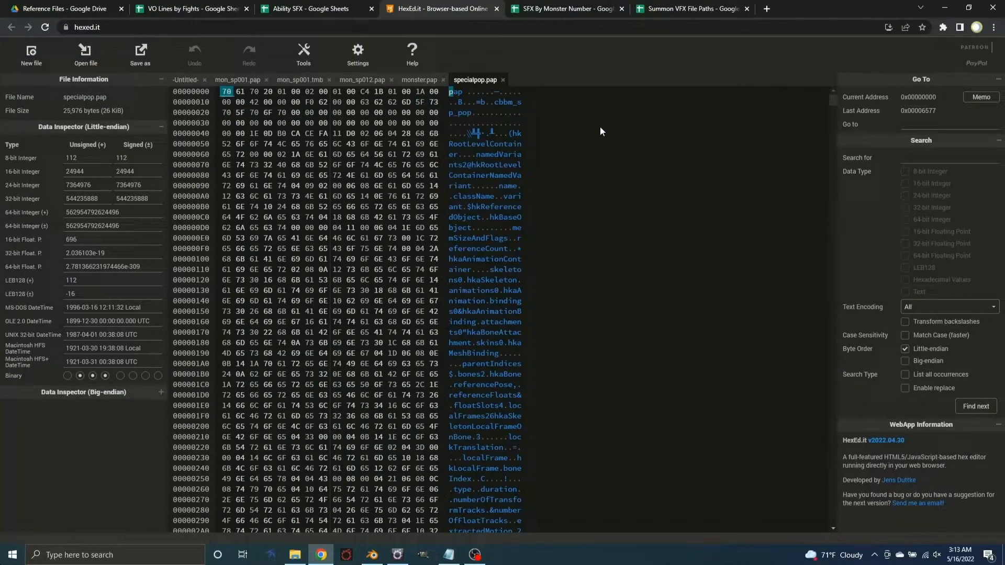
Return to mon_sp001.pap and overwrite "01" in the cbbm_sp01 name at the very end of the file with _pop
{"action": "left_click", "coordinate": [223, 81]}
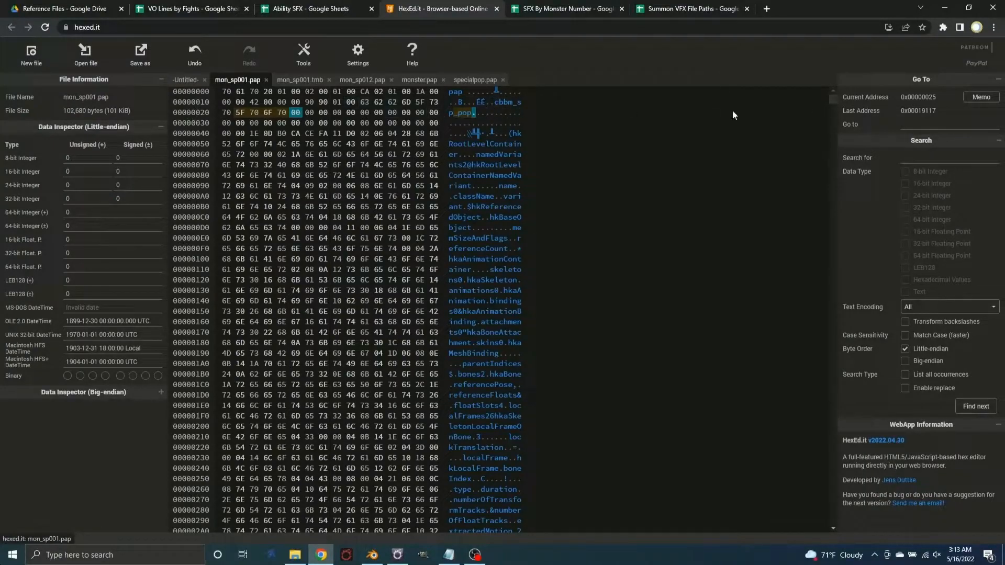
{"action": "left_click_drag", "start_coordinate": [833, 114], "coordinate": [865, 535]}
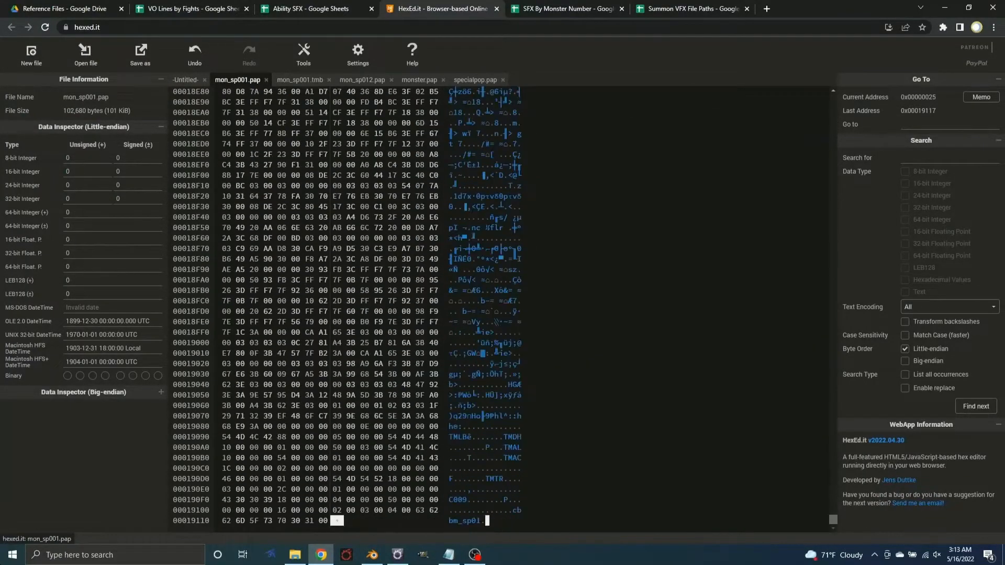
{"action": "left_click", "coordinate": [473, 522]}
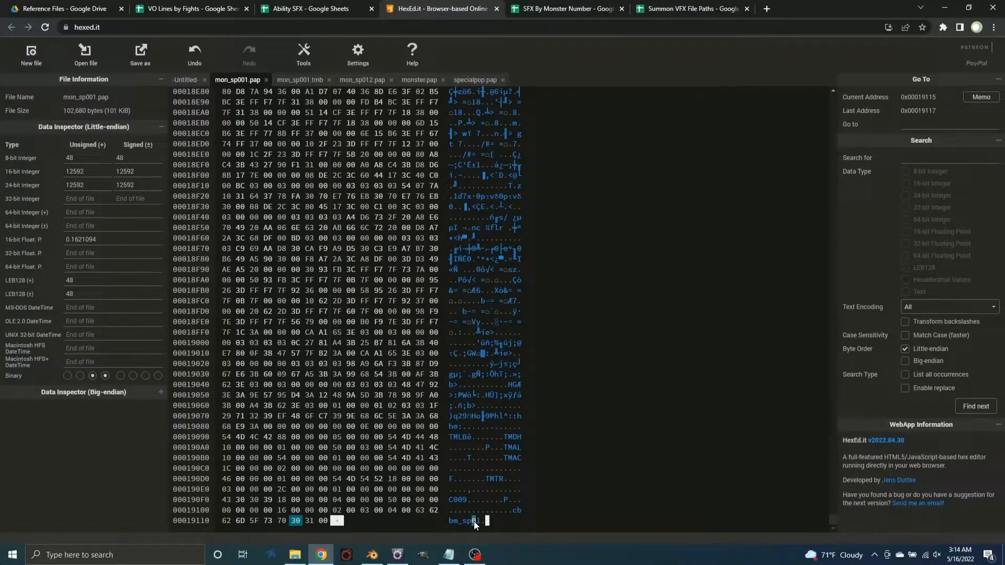
{"action": "type", "text": "_pop"}
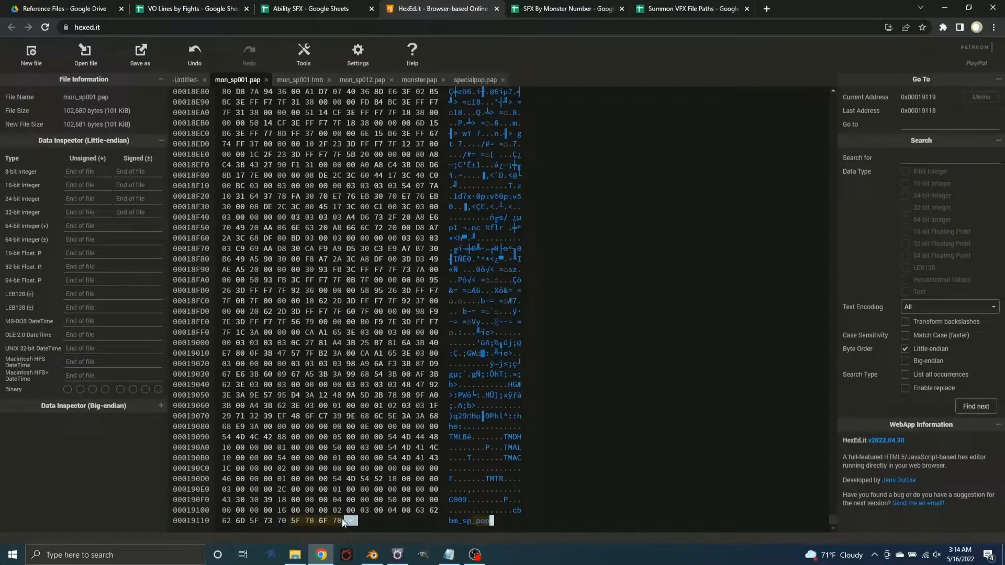
Append a 00 byte after the _pop text at the end of mon_sp001.pap
{"action": "left_click", "coordinate": [487, 501]}
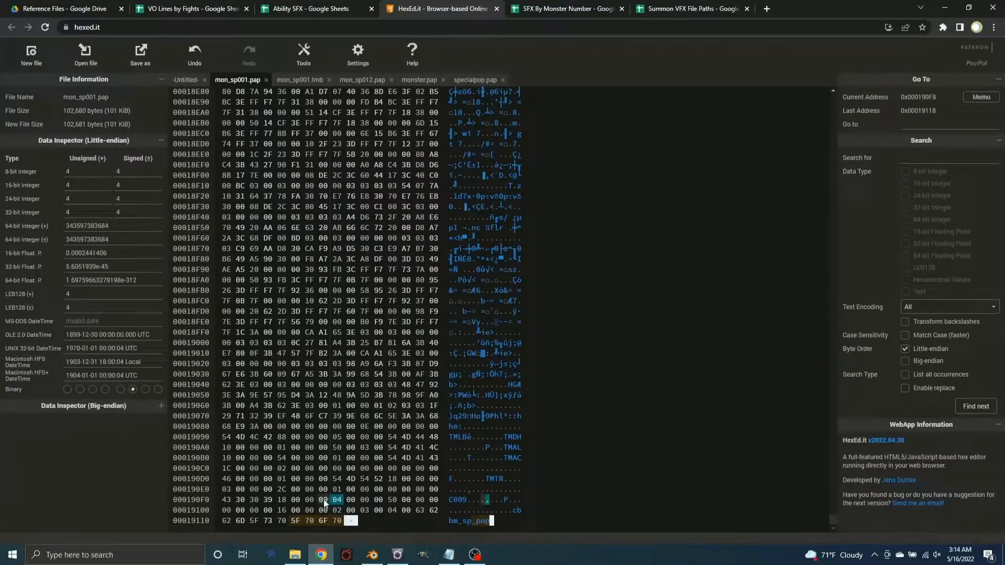
{"action": "left_click", "coordinate": [477, 514]}
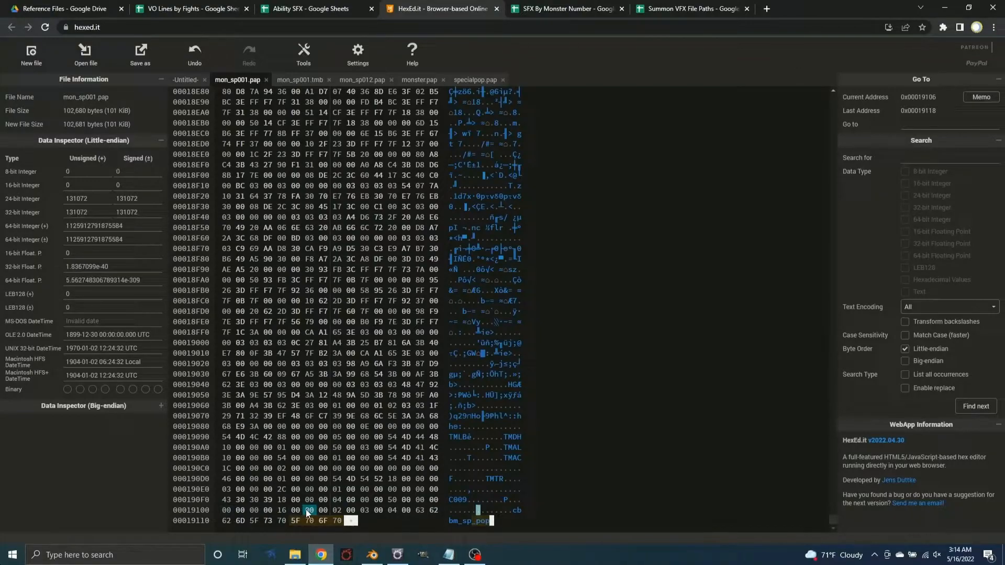
{"action": "left_click", "coordinate": [353, 521]}
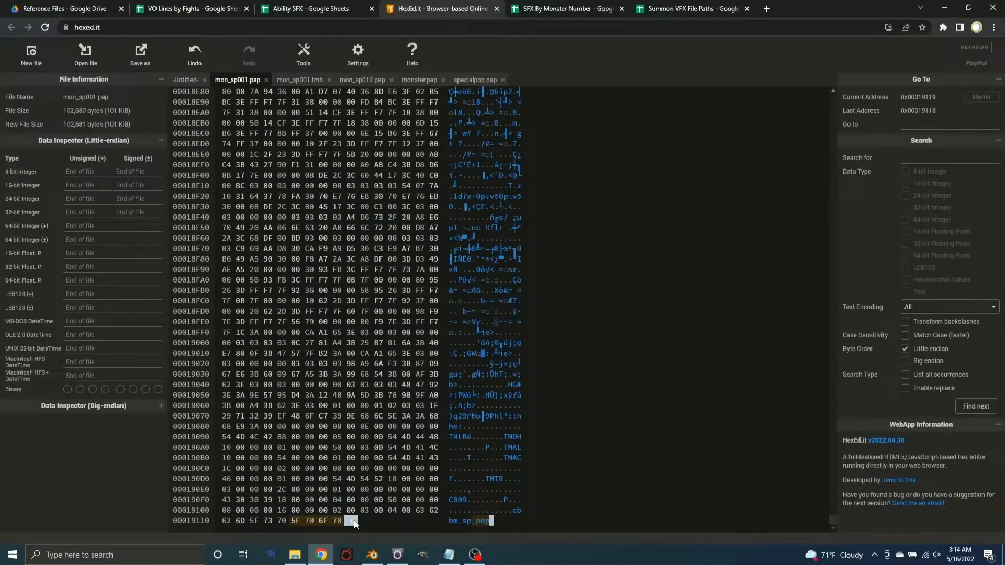
{"action": "type", "text": "68"}
{"action": "left_click", "coordinate": [351, 521]}
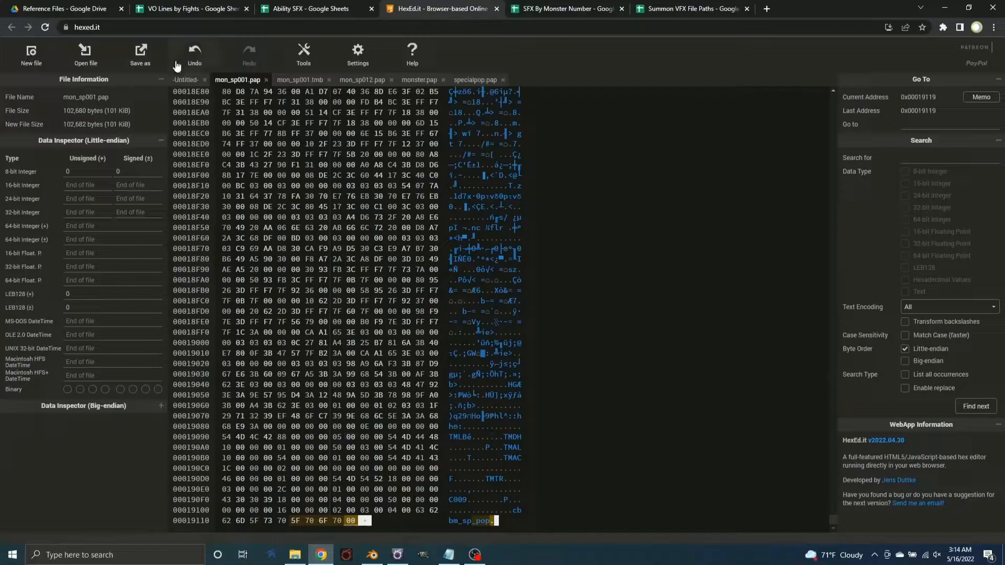
Save the edited file as specialpop01.pap in the Hydaelyn folder, replacing the existing file
{"action": "left_click", "coordinate": [152, 57]}
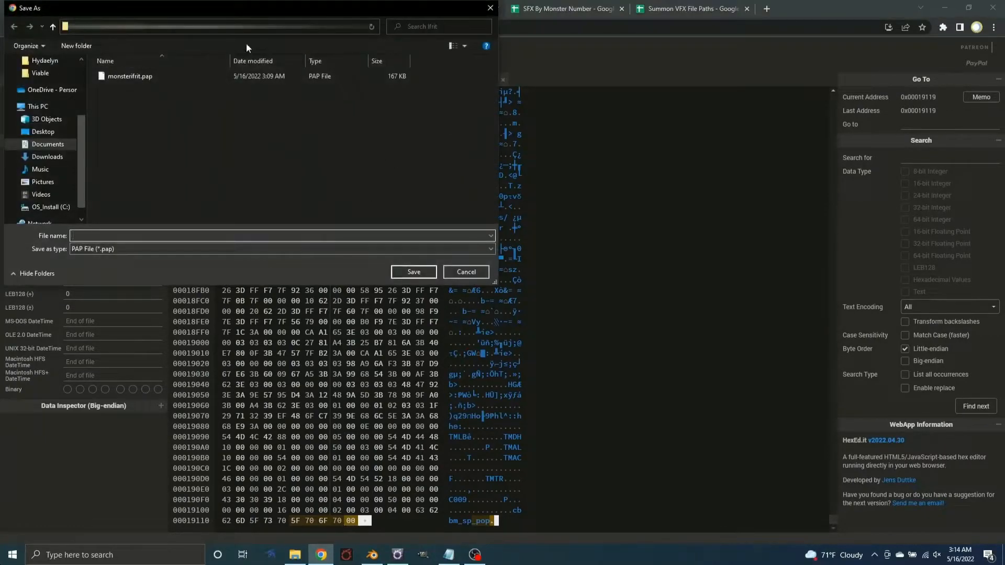
{"action": "left_click", "coordinate": [233, 27]}
{"action": "double_click", "coordinate": [135, 220]}
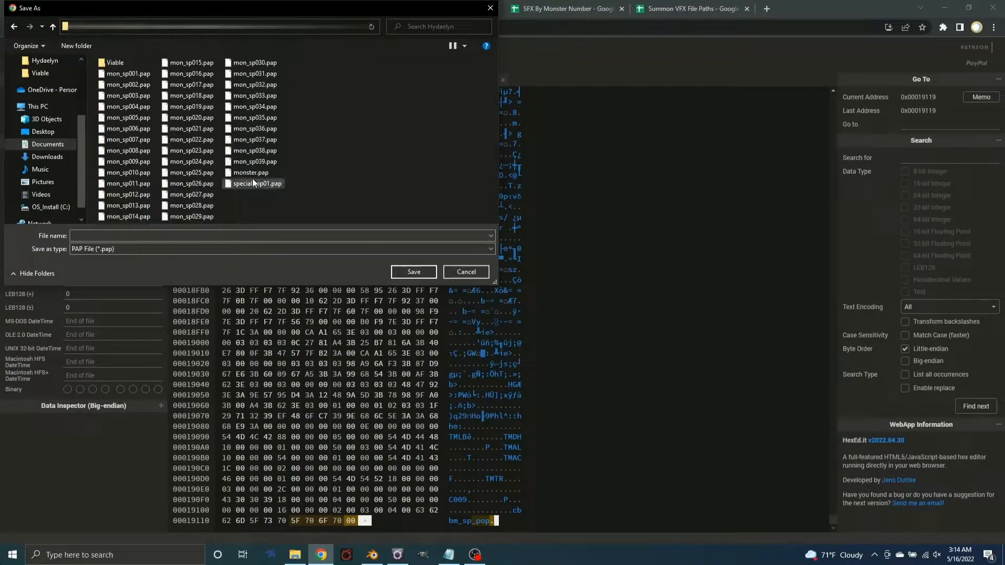
{"action": "left_click", "coordinate": [264, 185]}
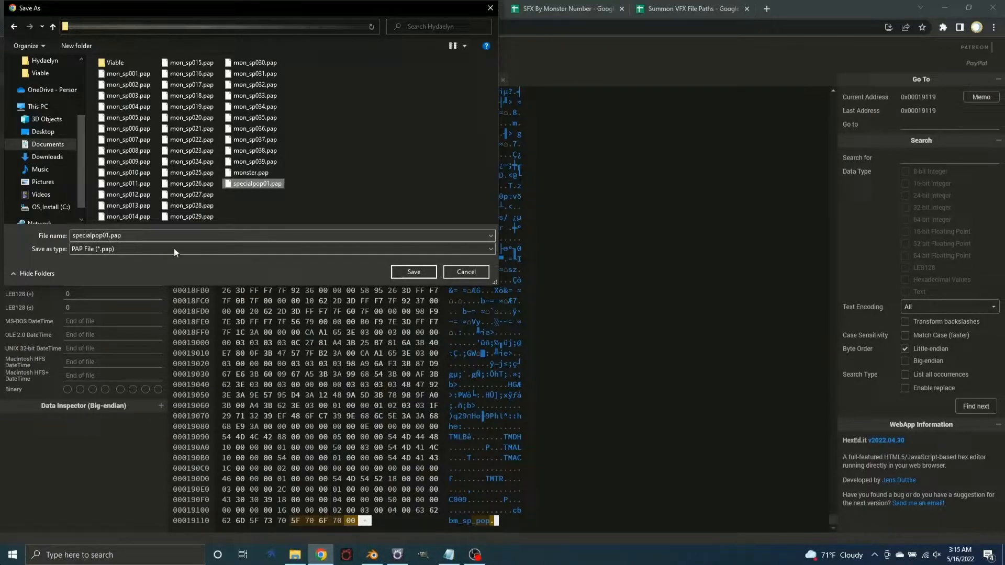
{"action": "left_click", "coordinate": [410, 273]}
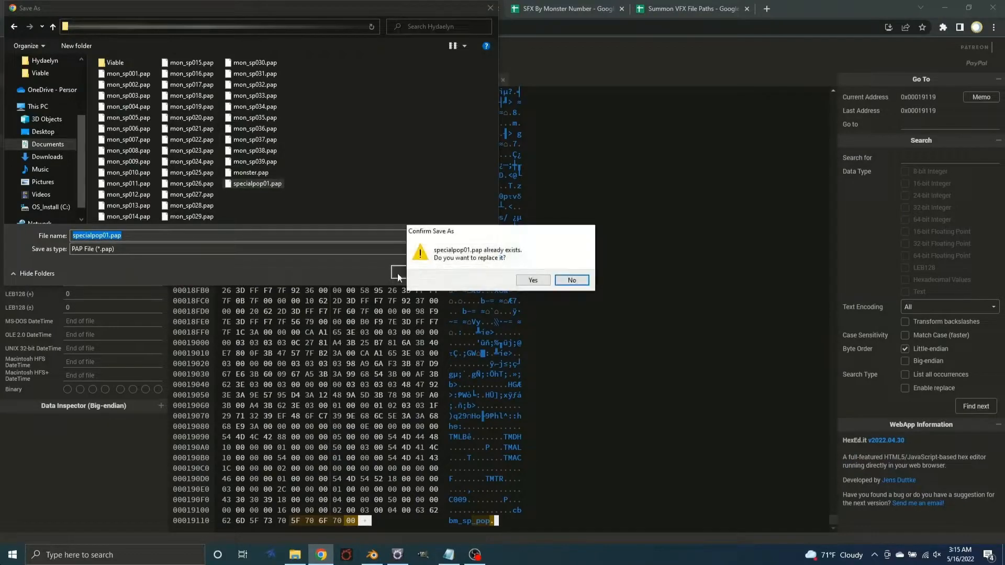
{"action": "left_click", "coordinate": [535, 281]}
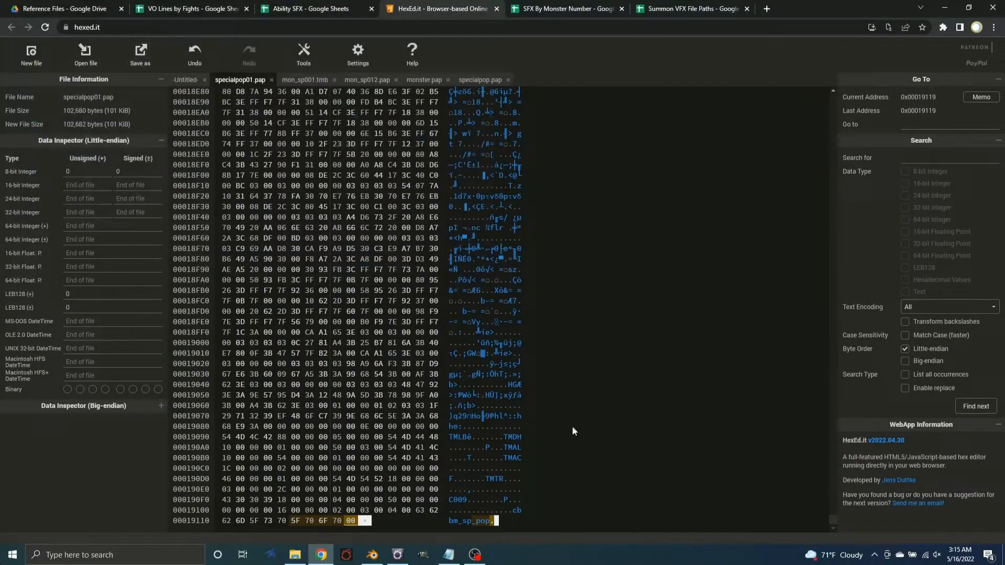
Switch to TexTools and import specialpop01.pap as a raw file to the path chara/monster/m7106/animation/a0001/bt_common/specialpop/specialpop.pap from File Paths.txt
{"action": "left_click", "coordinate": [448, 555]}
{"action": "left_click_drag", "start_coordinate": [631, 113], "coordinate": [322, 117]}
{"action": "key", "text": "ctrl+c"}
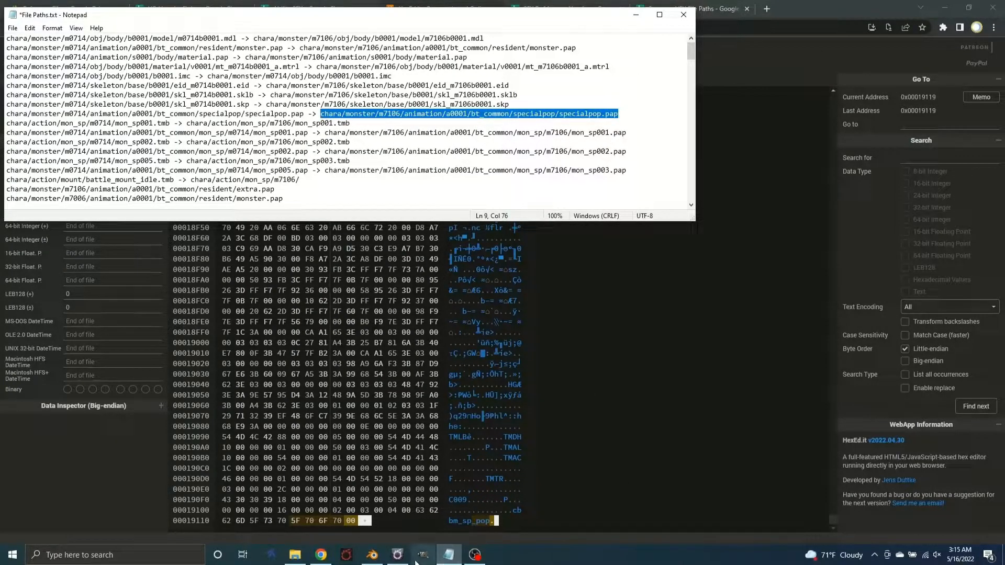
{"action": "left_click", "coordinate": [397, 554]}
{"action": "left_click", "coordinate": [343, 177]}
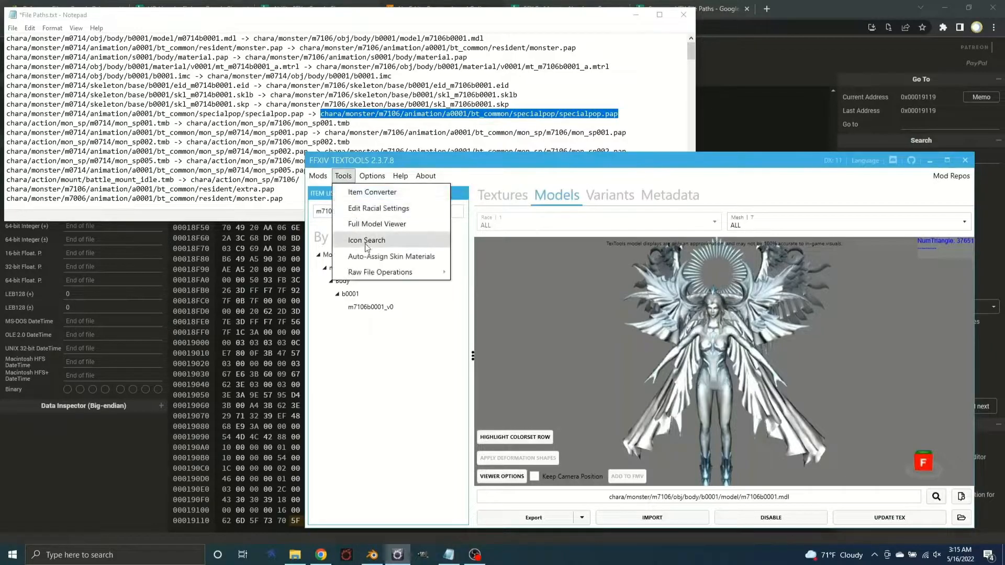
{"action": "mouse_move", "coordinate": [372, 270]}
{"action": "left_click", "coordinate": [507, 287]}
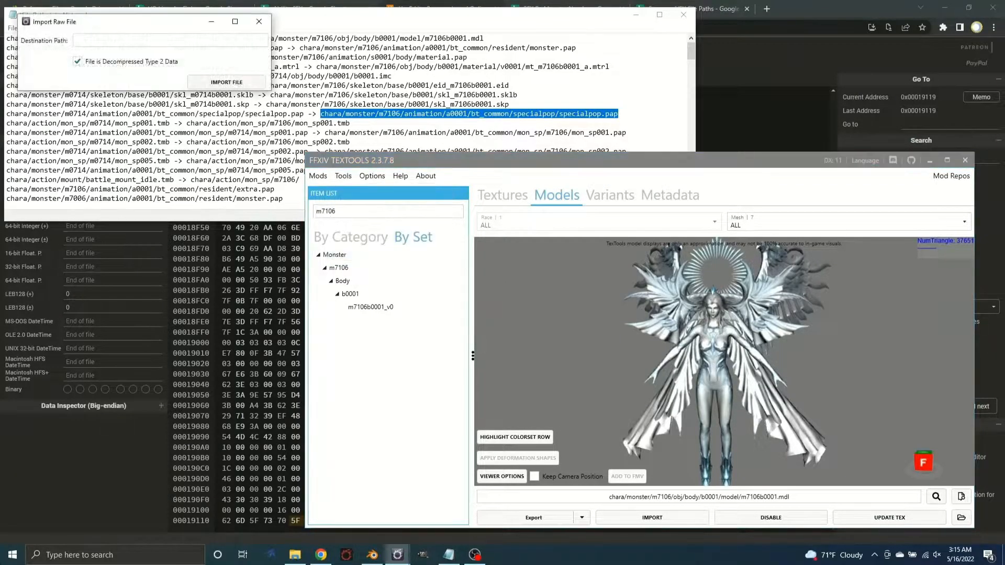
{"action": "left_click", "coordinate": [190, 40]}
{"action": "key", "text": "ctrl+v"}
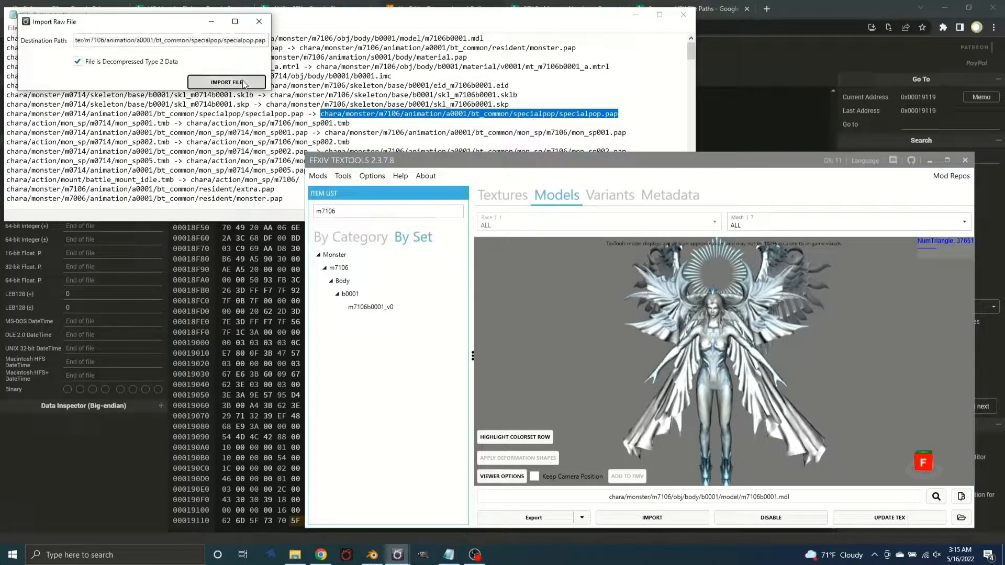
{"action": "left_click", "coordinate": [226, 82]}
{"action": "left_click_drag", "start_coordinate": [514, 108], "coordinate": [532, 246]}
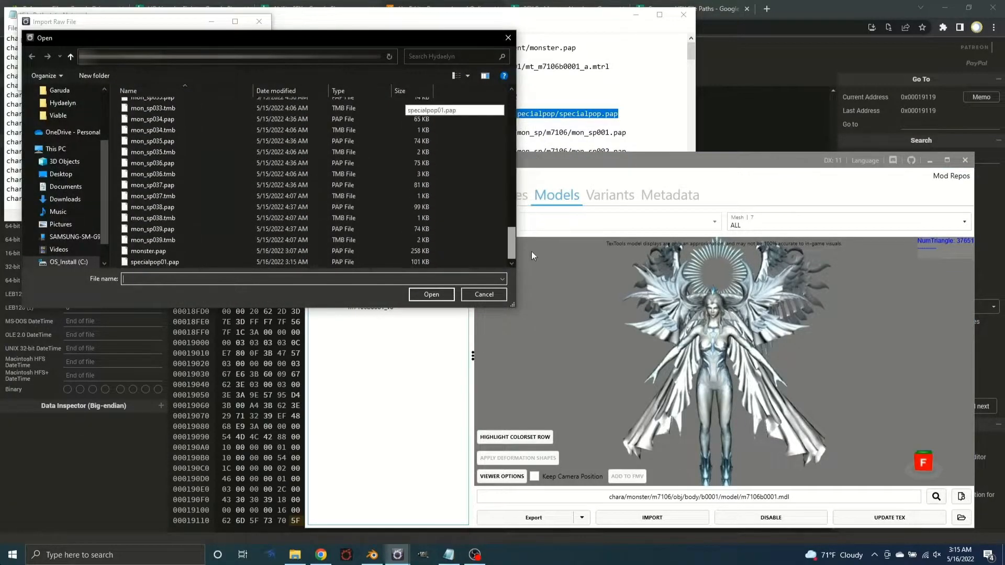
{"action": "double_click", "coordinate": [193, 262]}
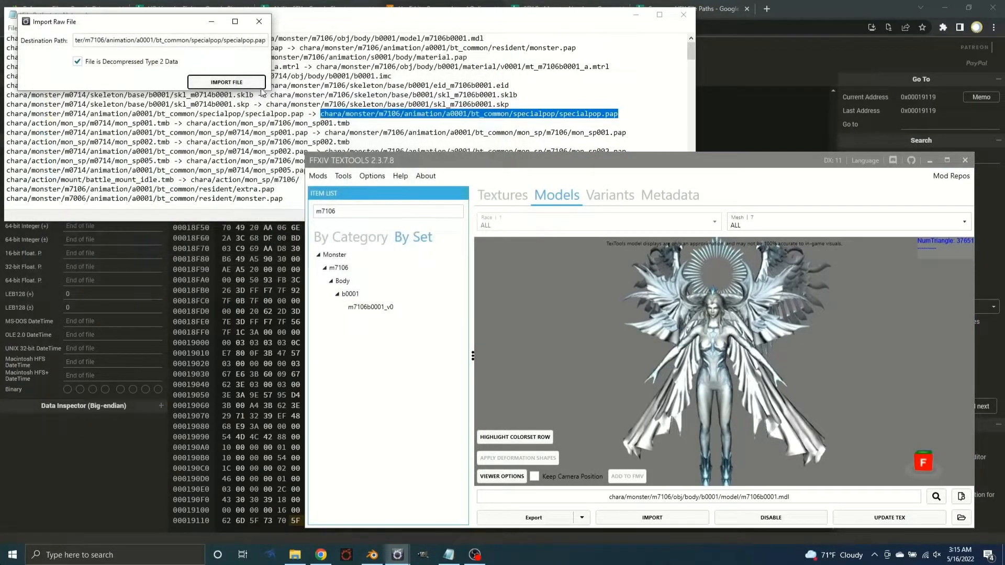
{"action": "left_click", "coordinate": [689, 362]}
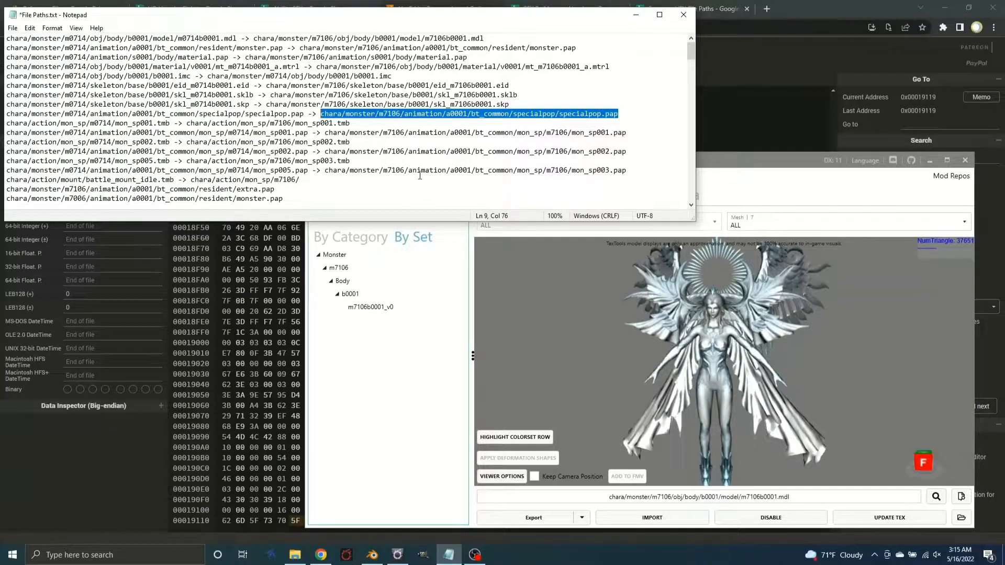
Start a raw file copy with chara/monster/m0714/animation/a0001/bt_common/mon_sp/m0714/mon_sp001.pap from File Paths.txt as the source
{"action": "left_click_drag", "start_coordinate": [310, 132], "coordinate": [5, 133]}
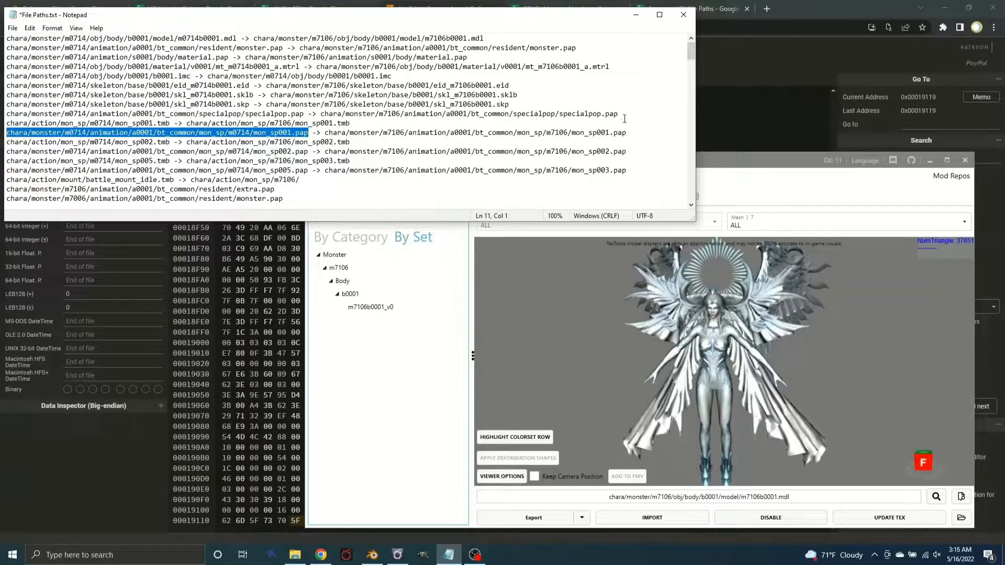
{"action": "left_click", "coordinate": [419, 464]}
{"action": "left_click", "coordinate": [343, 176]}
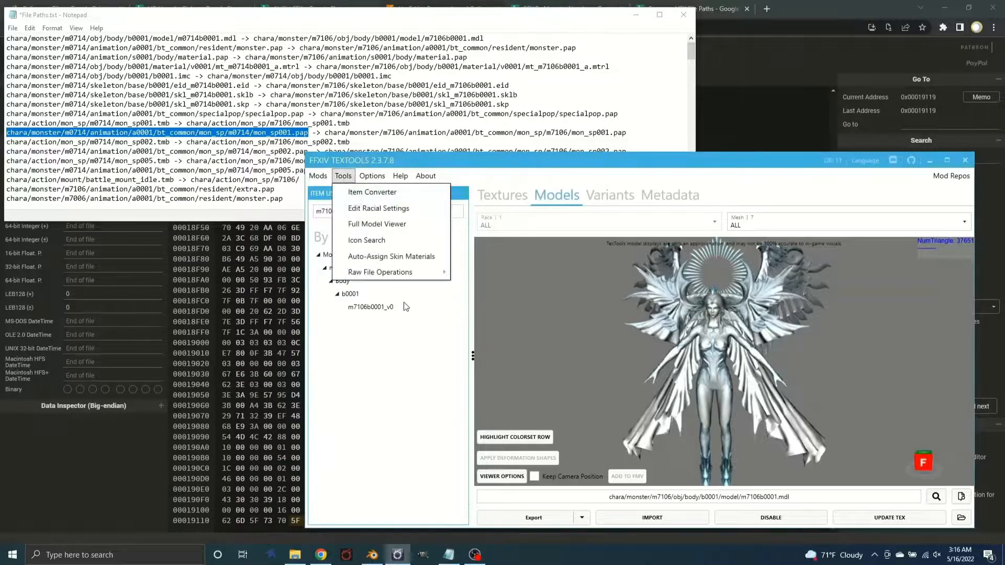
{"action": "left_click", "coordinate": [391, 257]}
{"action": "left_click", "coordinate": [727, 362]}
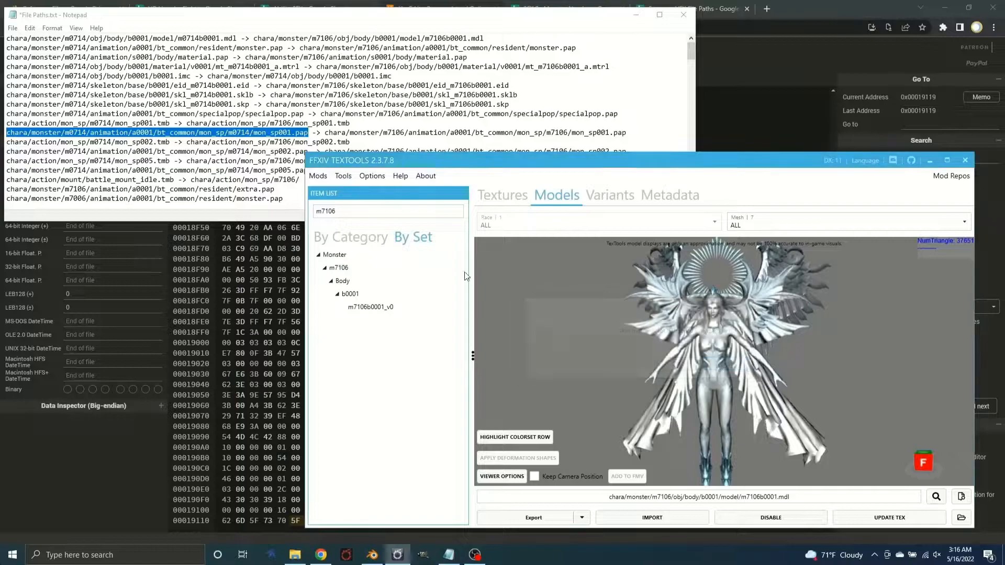
{"action": "left_click", "coordinate": [343, 176]}
{"action": "mouse_move", "coordinate": [373, 272]}
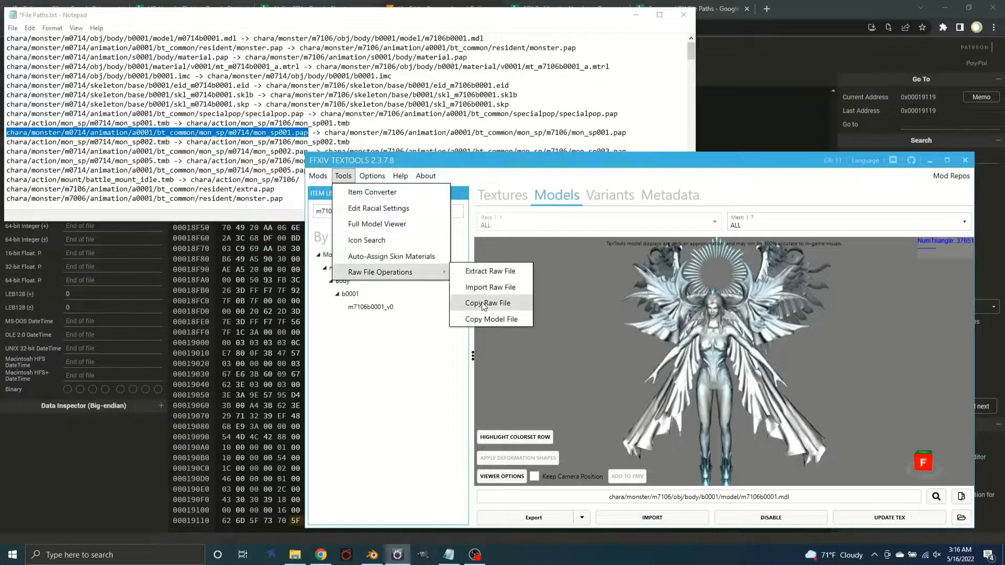
{"action": "left_click", "coordinate": [489, 298]}
{"action": "left_click", "coordinate": [578, 326]}
{"action": "key", "text": "ctrl+v"}
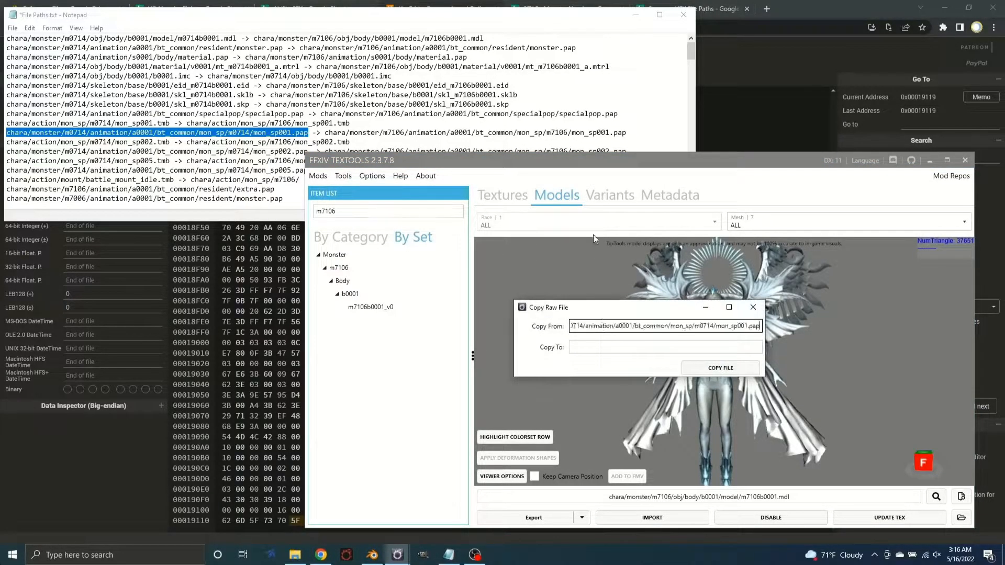
Copy the raw file to chara/monster/m7106/animation/a0001/bt_common/specialpop/specialpop.pap, overwriting the existing destination file
{"action": "left_click_drag", "start_coordinate": [619, 114], "coordinate": [320, 113]}
{"action": "key", "text": "ctrl+c"}
{"action": "left_click", "coordinate": [647, 348]}
{"action": "key", "text": "ctrl+v"}
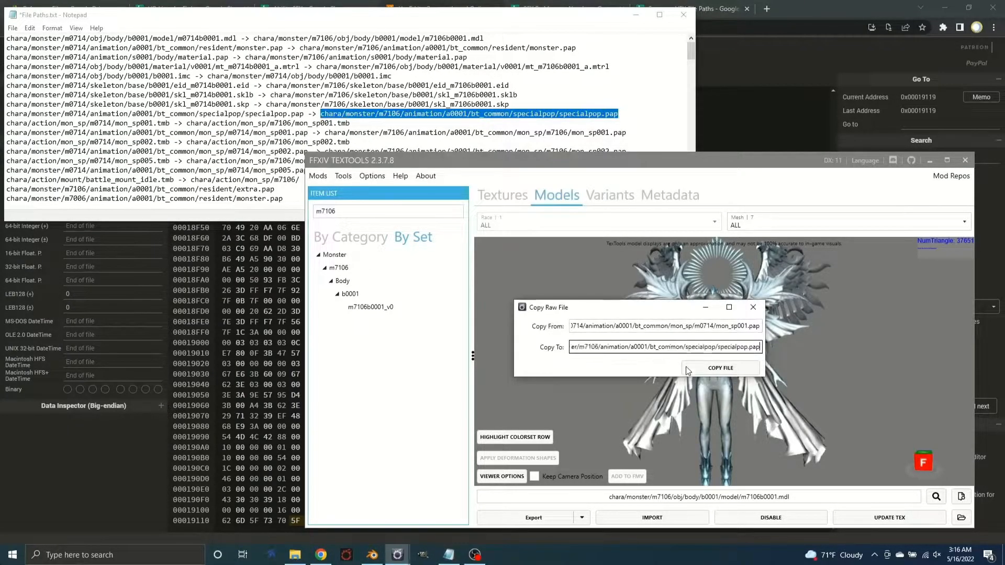
{"action": "left_click", "coordinate": [725, 370]}
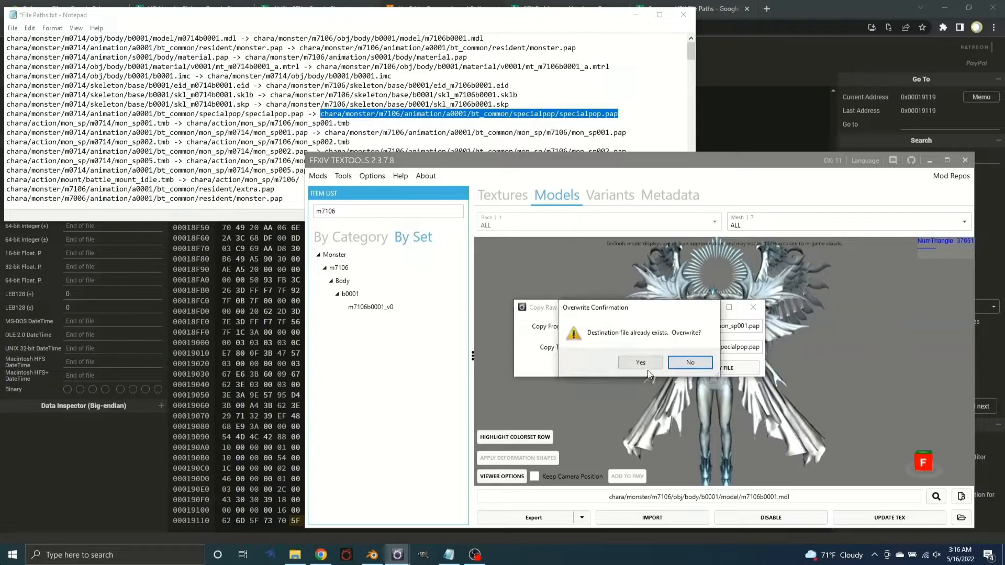
{"action": "left_click", "coordinate": [645, 364]}
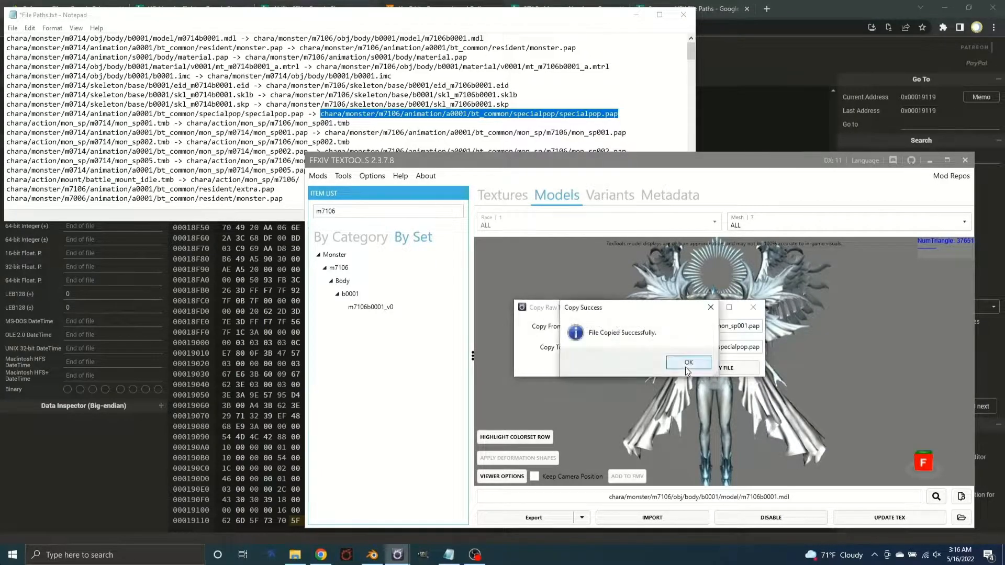
{"action": "left_click", "coordinate": [686, 367]}
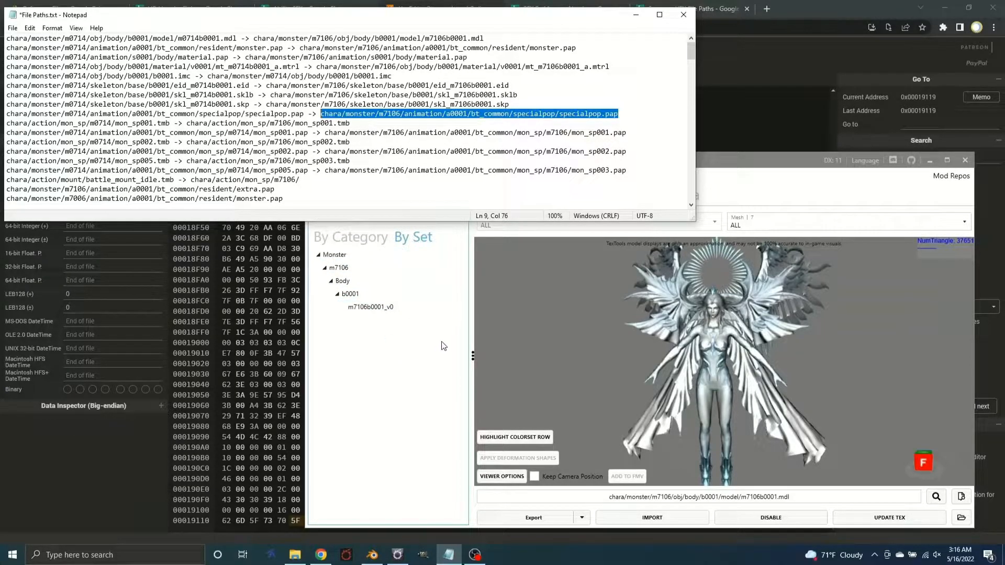
Switch to HexEd.it, close specialpop01.pap, monster.pap and specialpop.pap, and bring up mon_sp001.tmb
{"action": "left_click", "coordinate": [126, 458]}
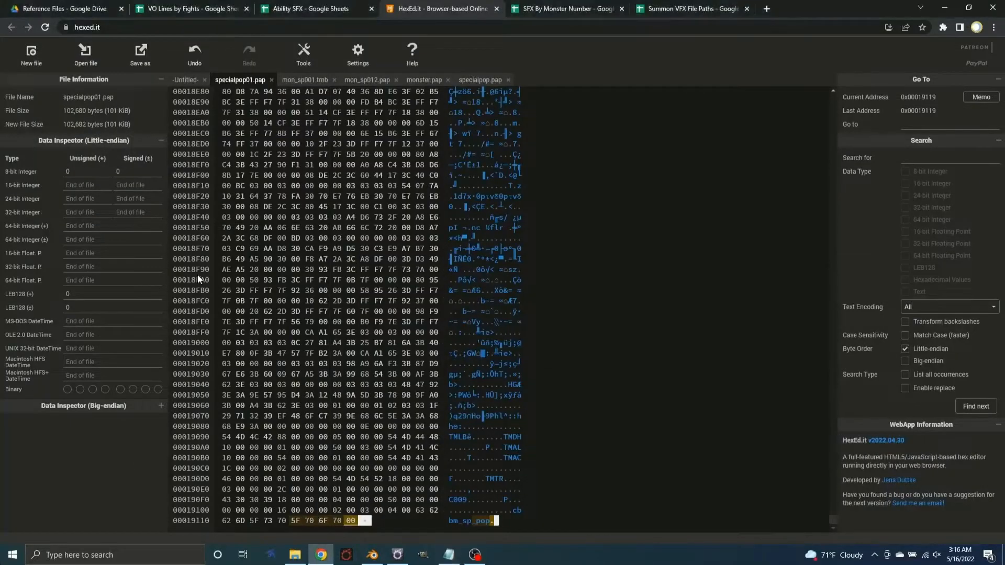
{"action": "left_click", "coordinate": [272, 82]}
{"action": "scroll", "coordinate": [530, 451], "scroll_direction": "down", "scroll_amount": 2}
{"action": "scroll", "coordinate": [529, 451], "scroll_direction": "up", "scroll_amount": 2}
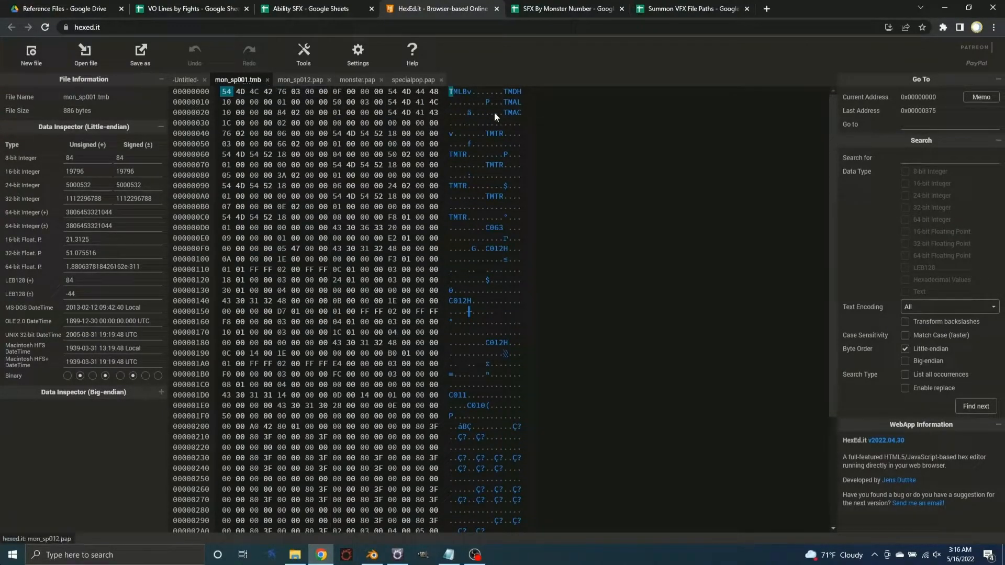
{"action": "left_click", "coordinate": [318, 82]}
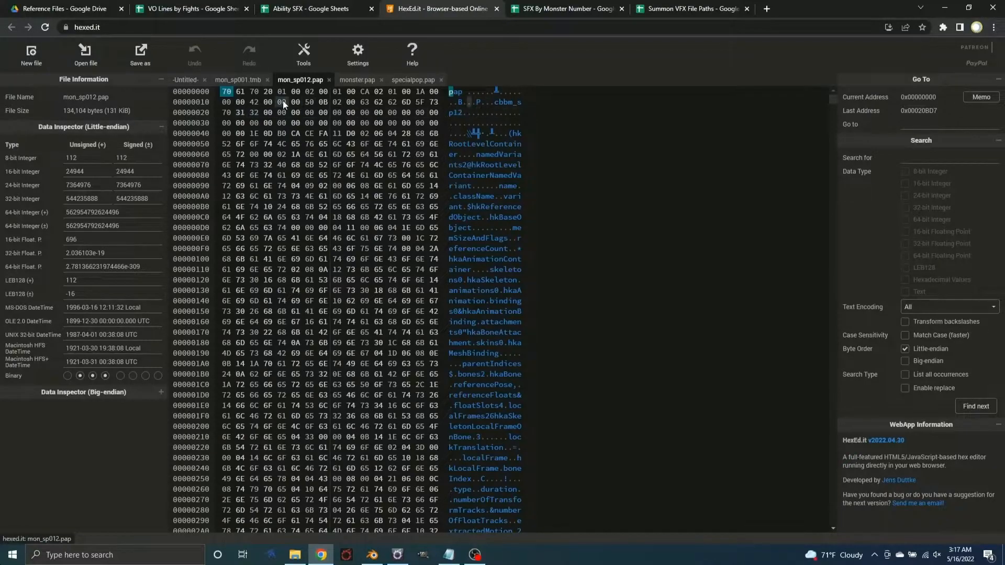
{"action": "left_click", "coordinate": [381, 80]}
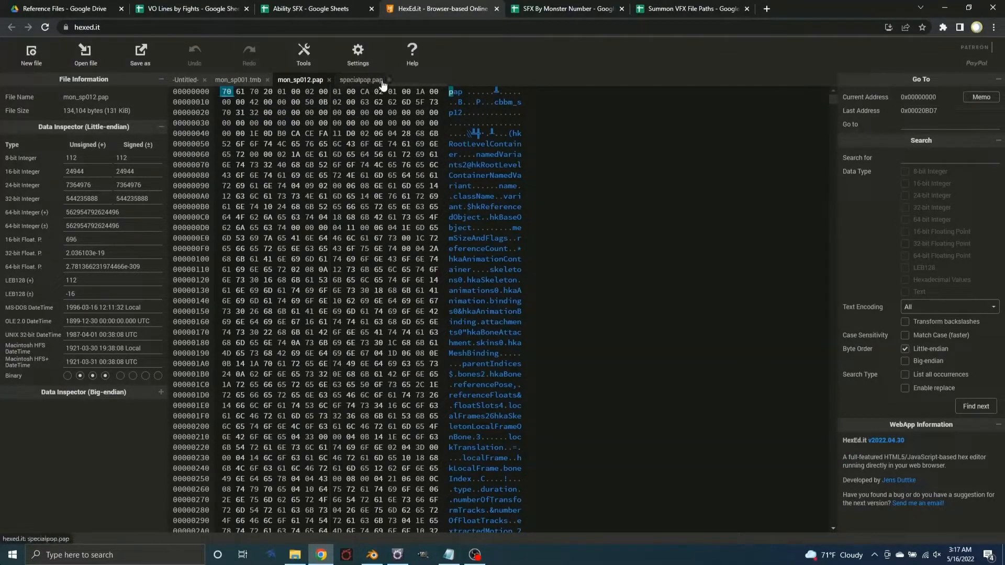
{"action": "left_click", "coordinate": [388, 80]}
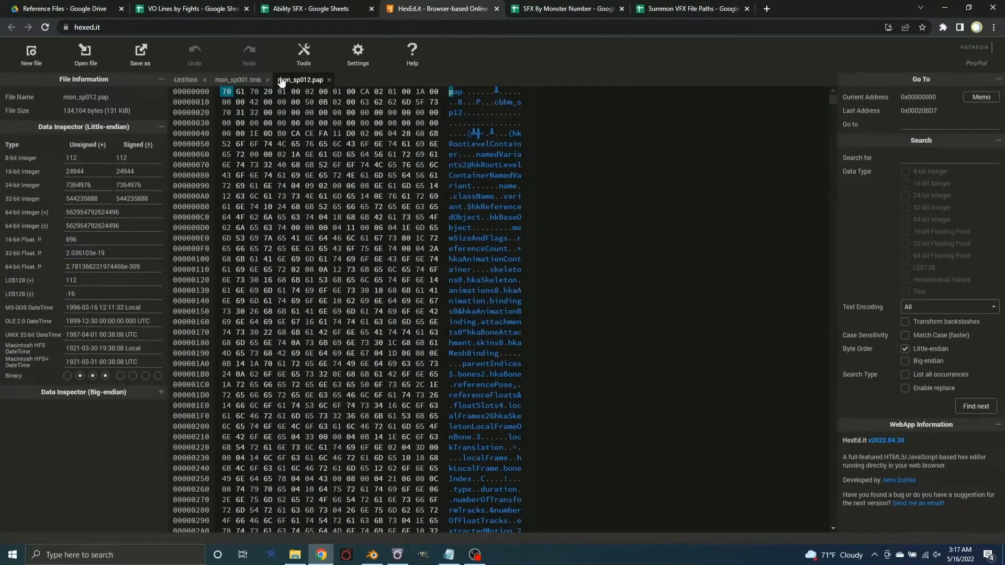
{"action": "left_click", "coordinate": [242, 81]}
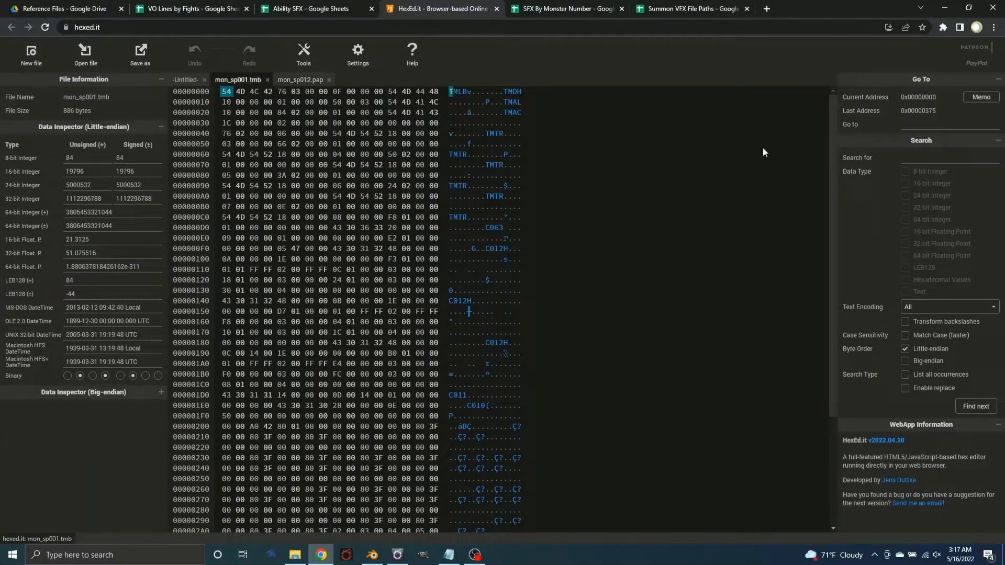
Change the animation name at the end of mon_sp001.tmb to cbbm_sp12, matching the name strings in mon_sp012.pap
{"action": "left_click_drag", "start_coordinate": [834, 134], "coordinate": [843, 282]}
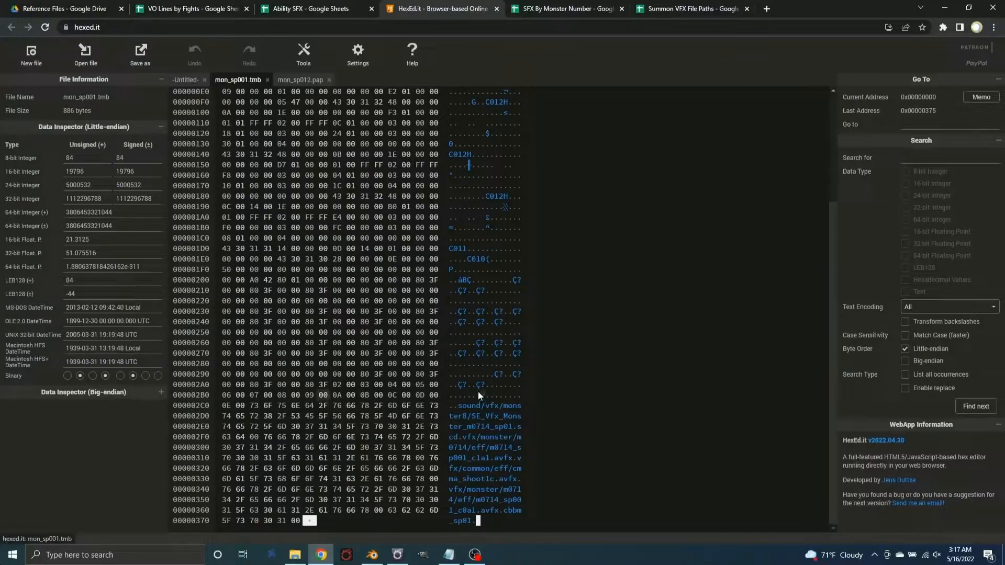
{"action": "left_click", "coordinate": [297, 81]}
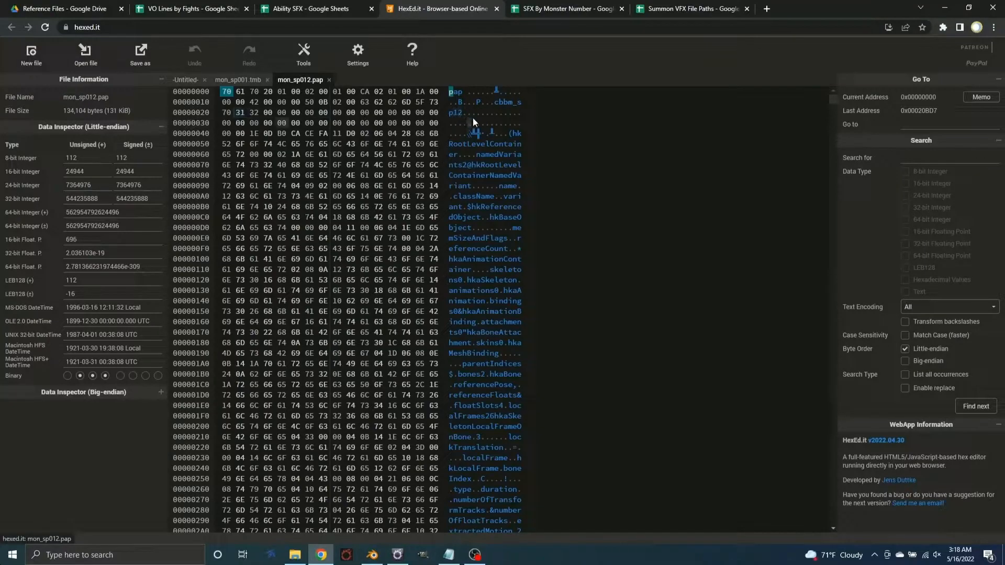
{"action": "left_click", "coordinate": [243, 83]}
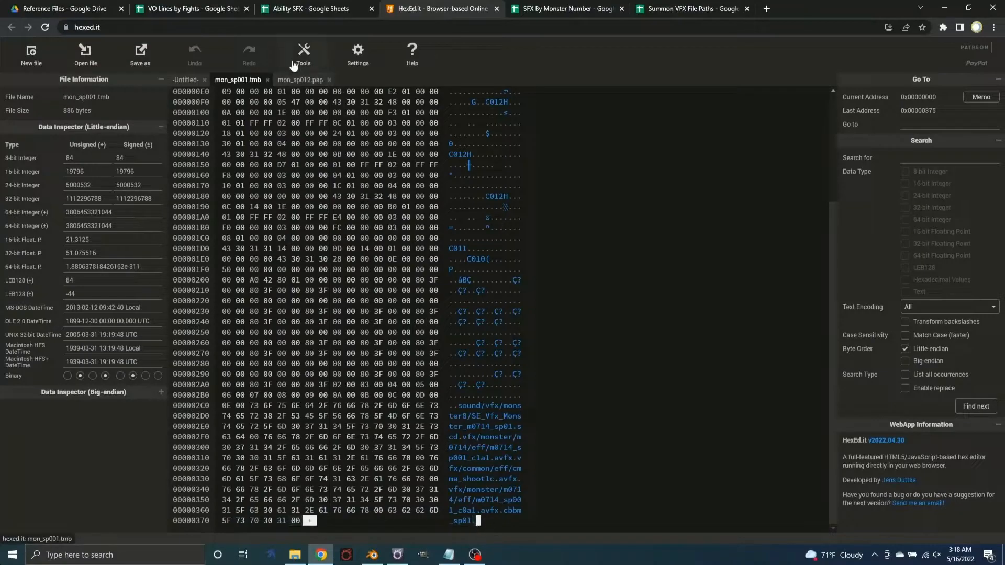
{"action": "left_click", "coordinate": [295, 80]}
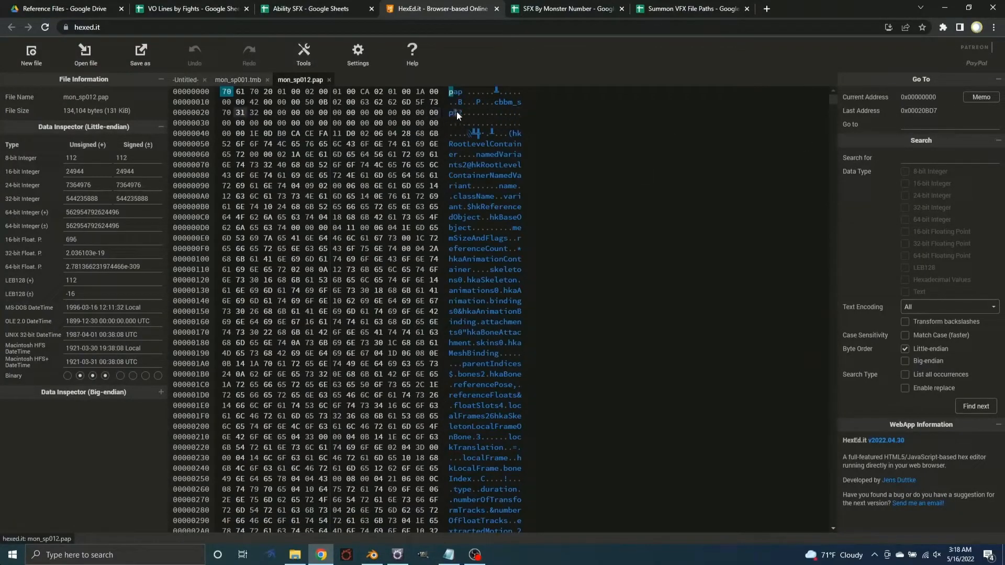
{"action": "left_click_drag", "start_coordinate": [833, 99], "coordinate": [832, 521]}
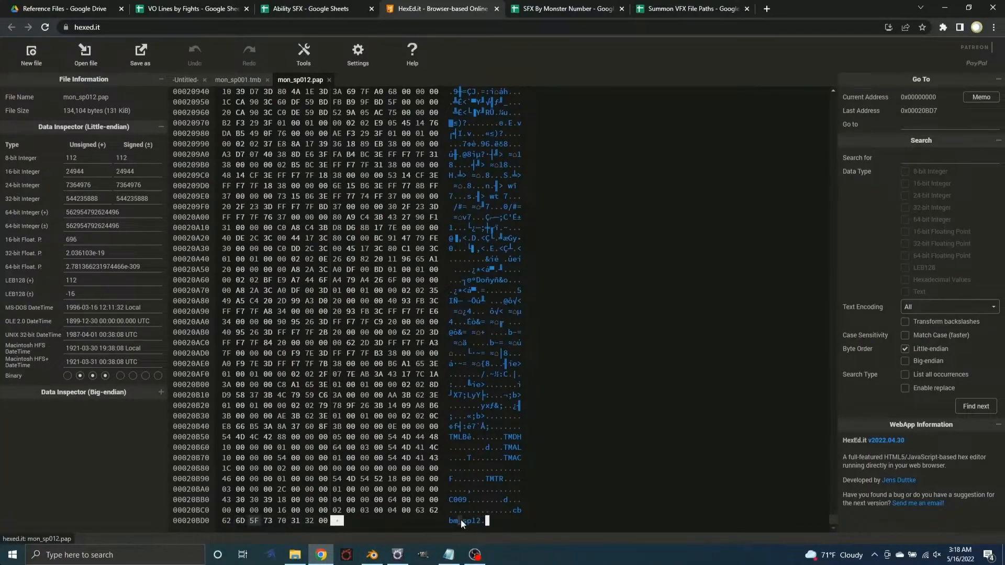
{"action": "left_click", "coordinate": [238, 79]}
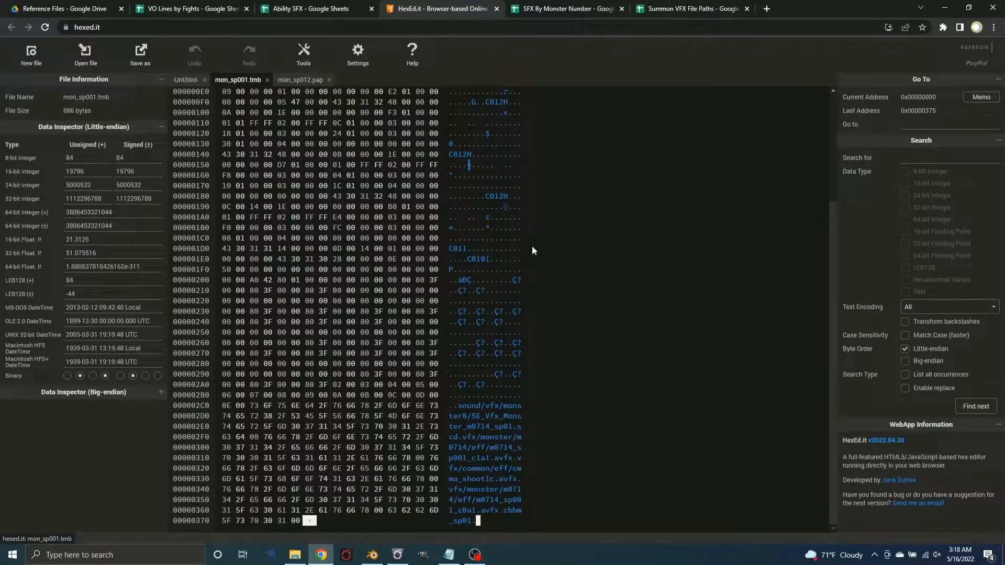
{"action": "left_click", "coordinate": [466, 523]}
{"action": "type", "text": "12"}
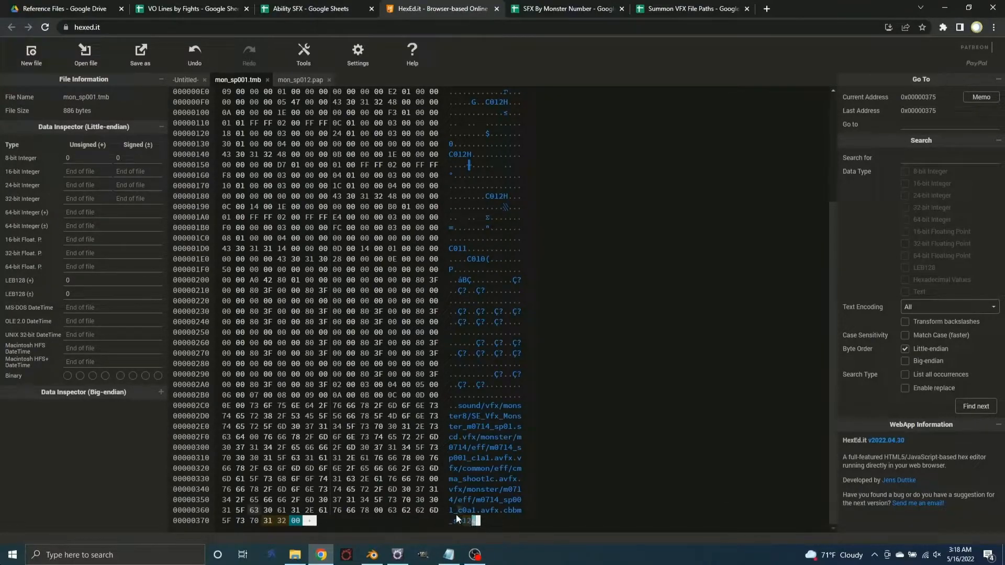
{"action": "left_click", "coordinate": [300, 80]}
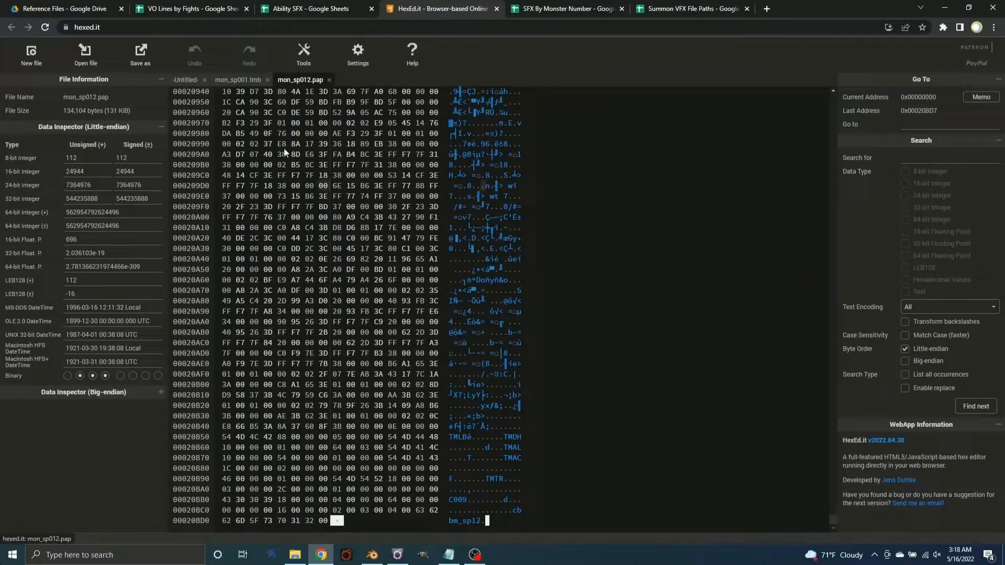
{"action": "left_click", "coordinate": [230, 82]}
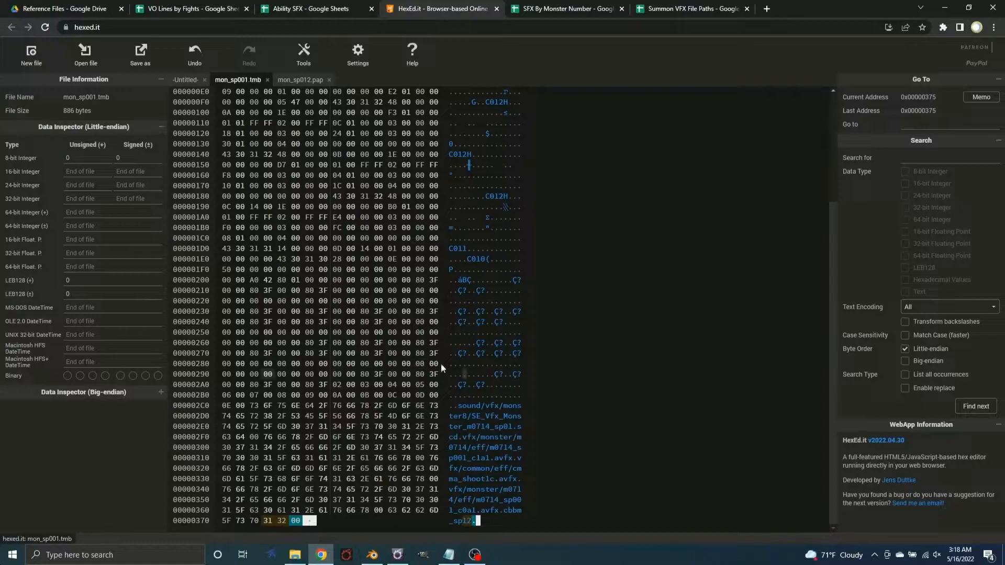
Save the edited timeline file as 01-12.tmb in the Viable folder
{"action": "left_click", "coordinate": [136, 57]}
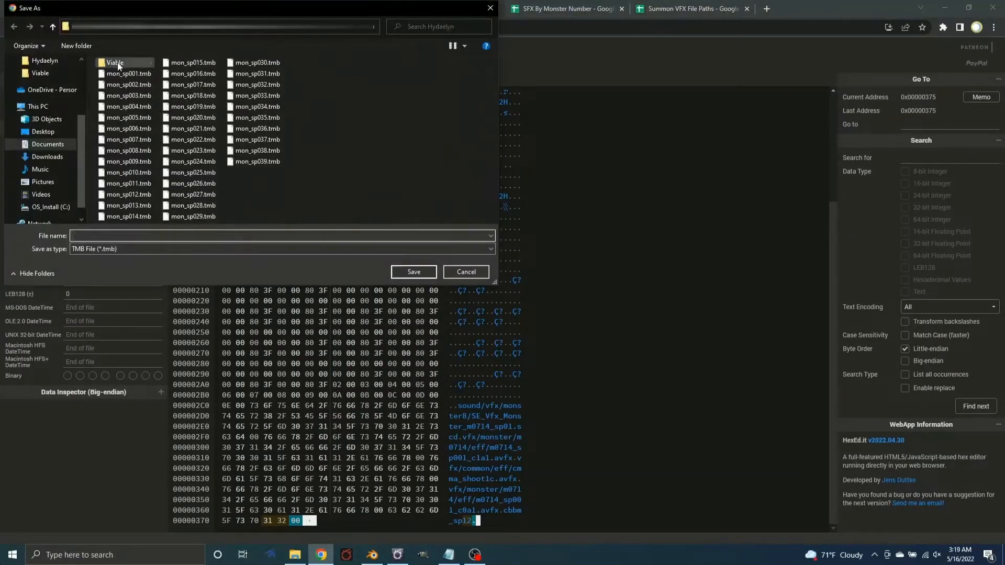
{"action": "left_click", "coordinate": [351, 236]}
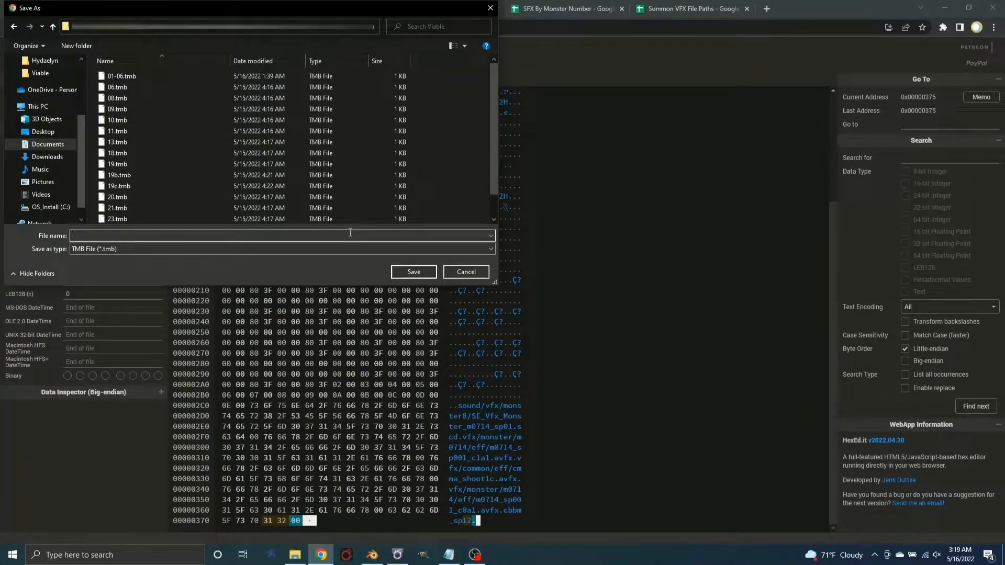
{"action": "type", "text": "01-1"}
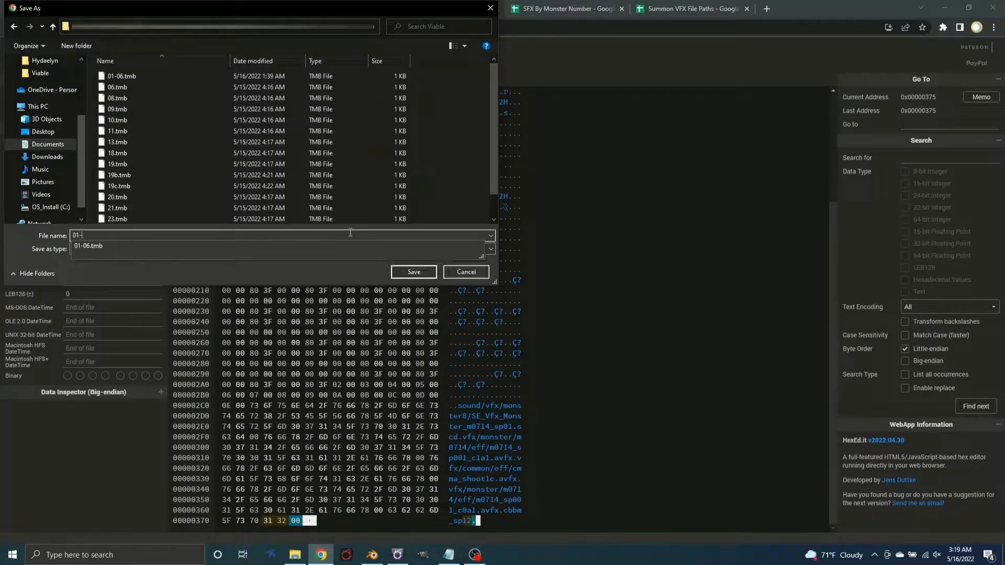
{"action": "type", "text": "2"}
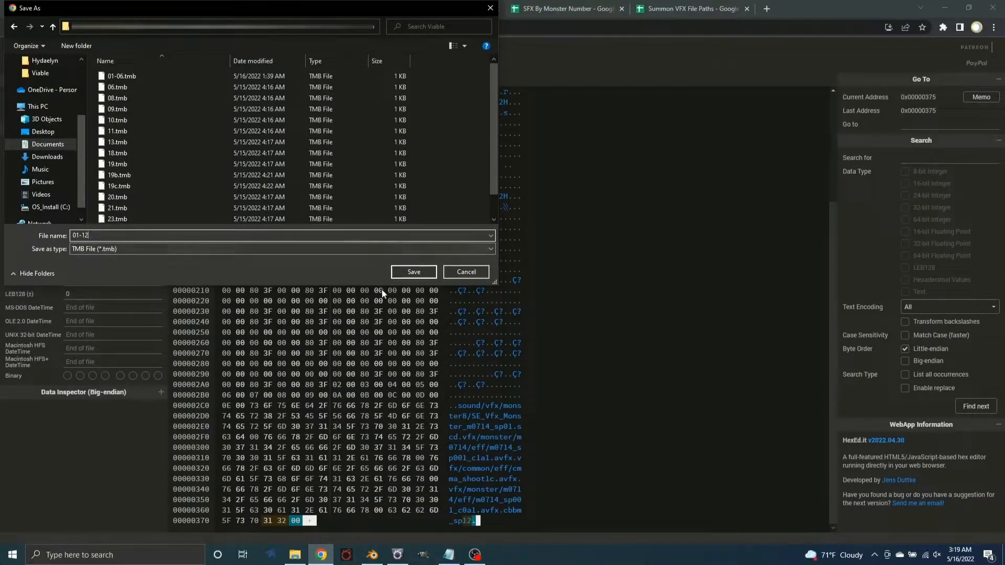
{"action": "left_click", "coordinate": [413, 272]}
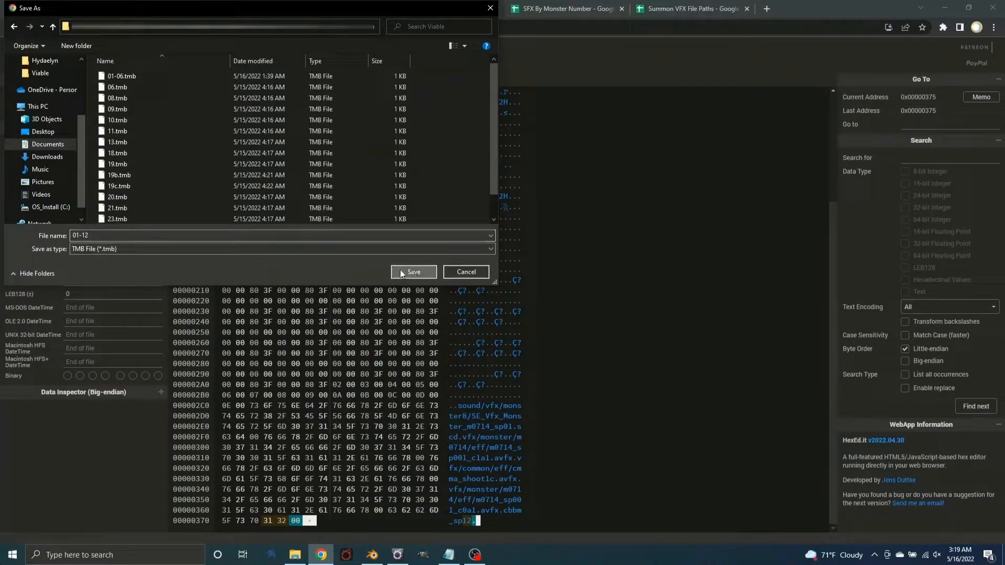
Compare the animation name at the end of 01-12.tmb with the one at the end of mon_sp012.pap
{"action": "left_click", "coordinate": [283, 80]}
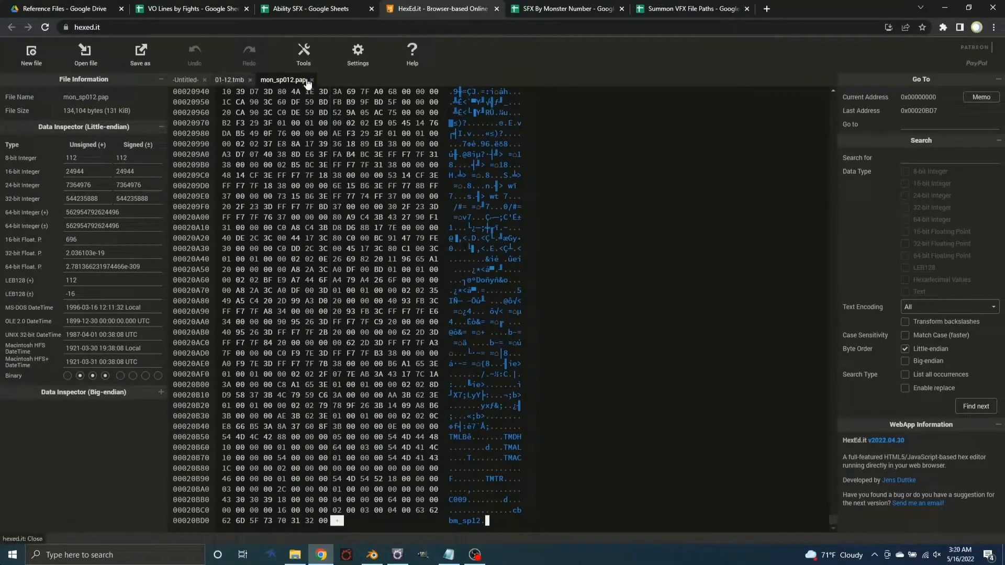
{"action": "left_click", "coordinate": [232, 86]}
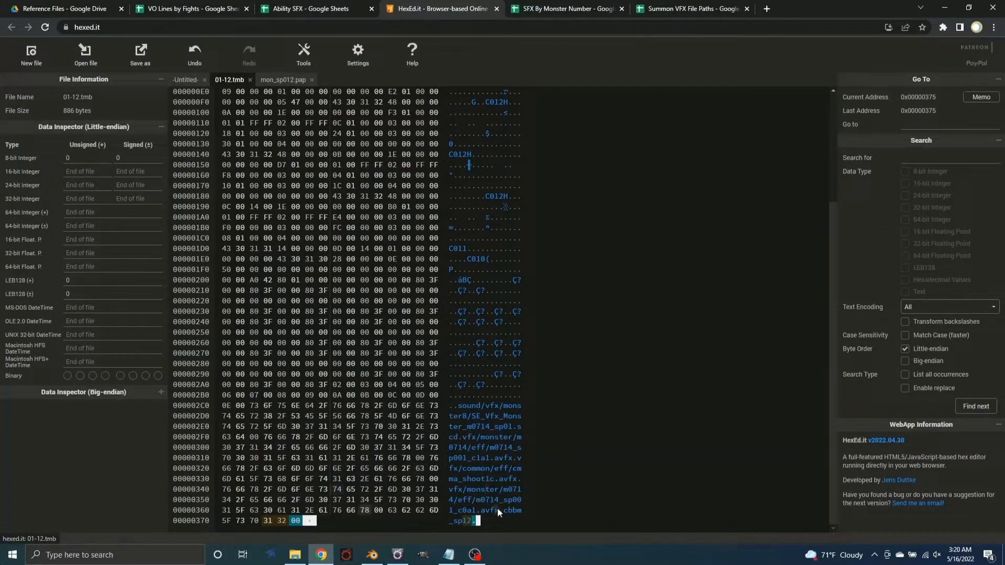
{"action": "left_click", "coordinate": [283, 80]}
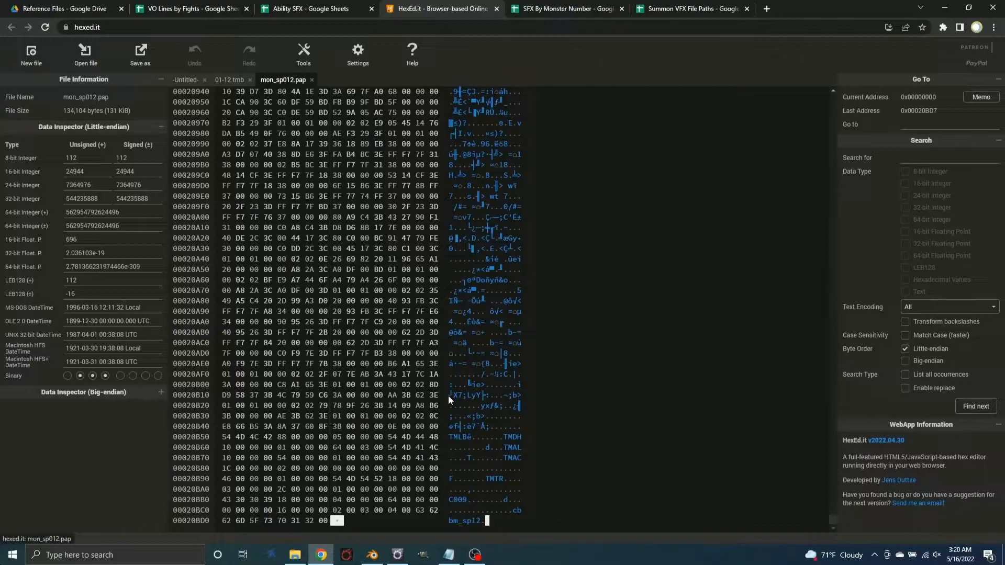
{"action": "left_click", "coordinate": [231, 79]}
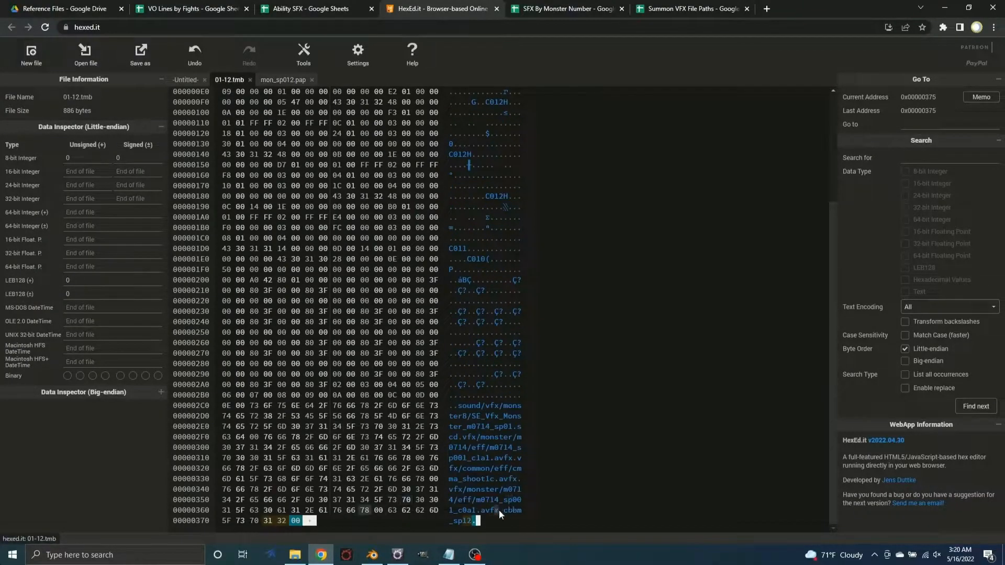
{"action": "left_click", "coordinate": [290, 80]}
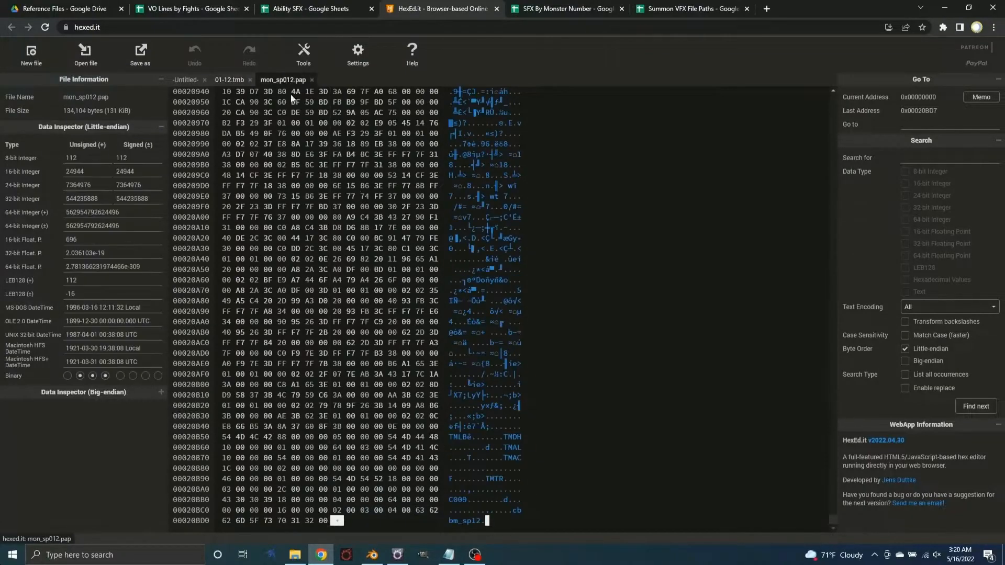
{"action": "left_click", "coordinate": [230, 82]}
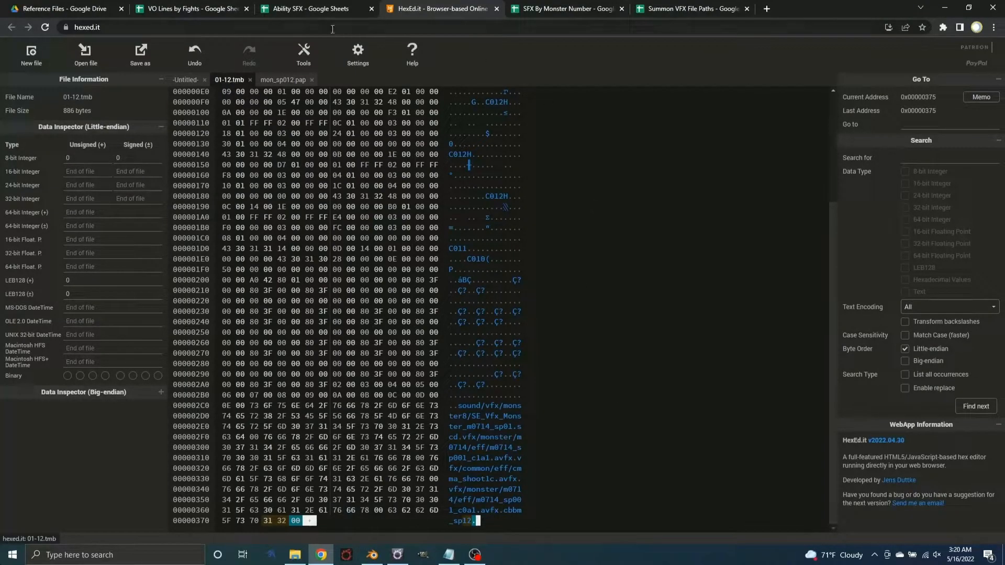
{"action": "left_click", "coordinate": [283, 80]}
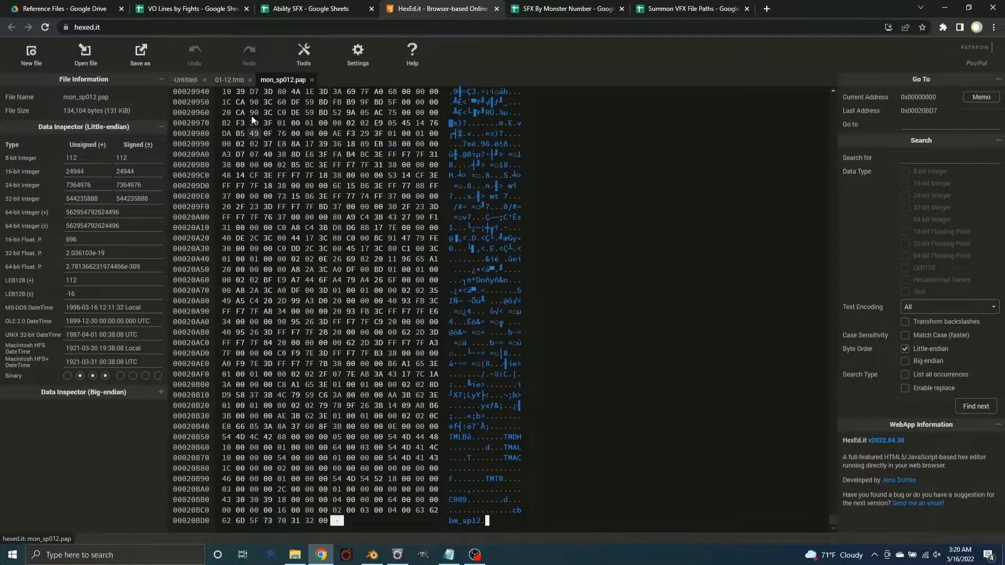
{"action": "left_click", "coordinate": [229, 80]}
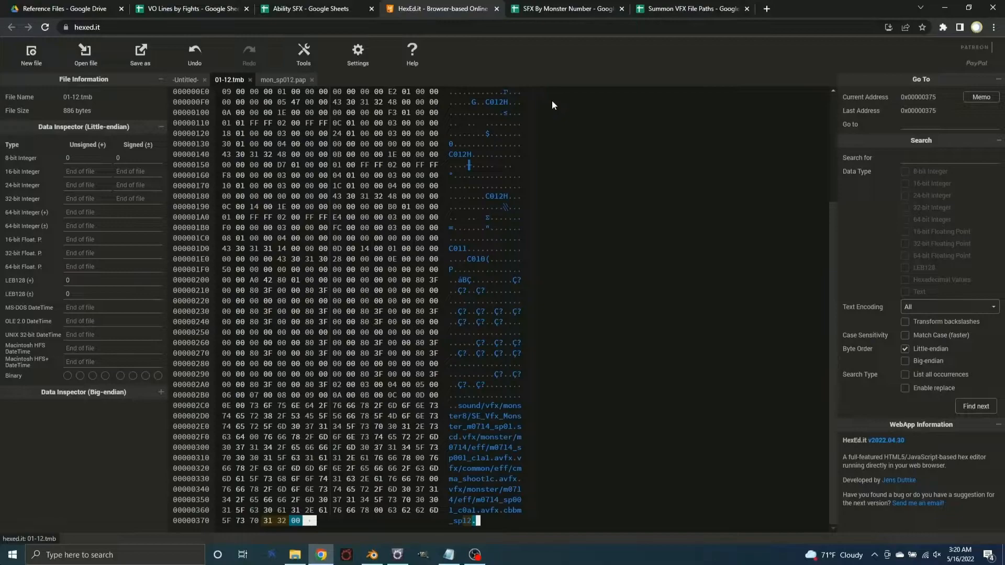
Look up the m7106 Everlasting Flight VFX path under Demi Phoenix in the Summon VFX File Paths sheet
{"action": "left_click", "coordinate": [681, 10]}
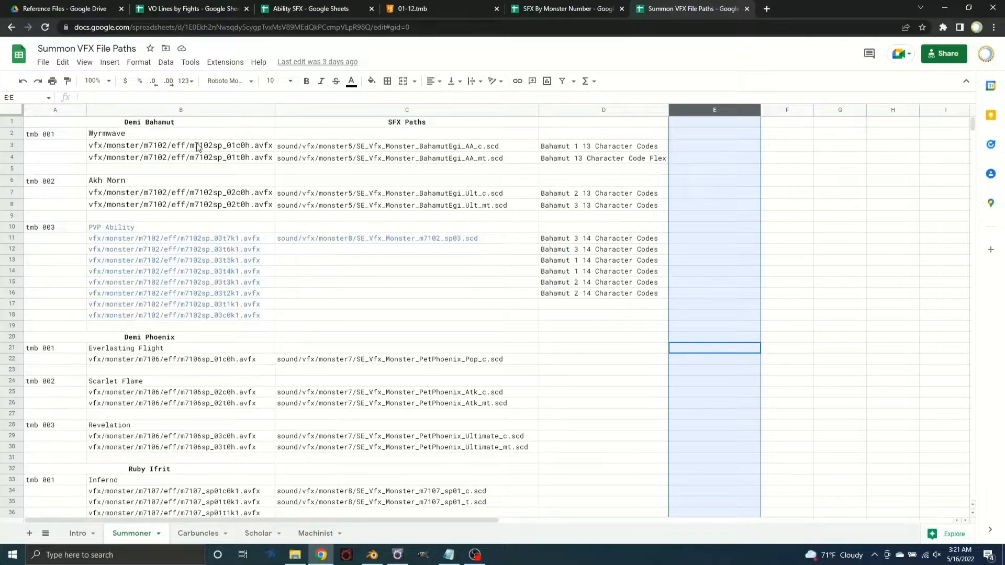
{"action": "left_click", "coordinate": [162, 148]}
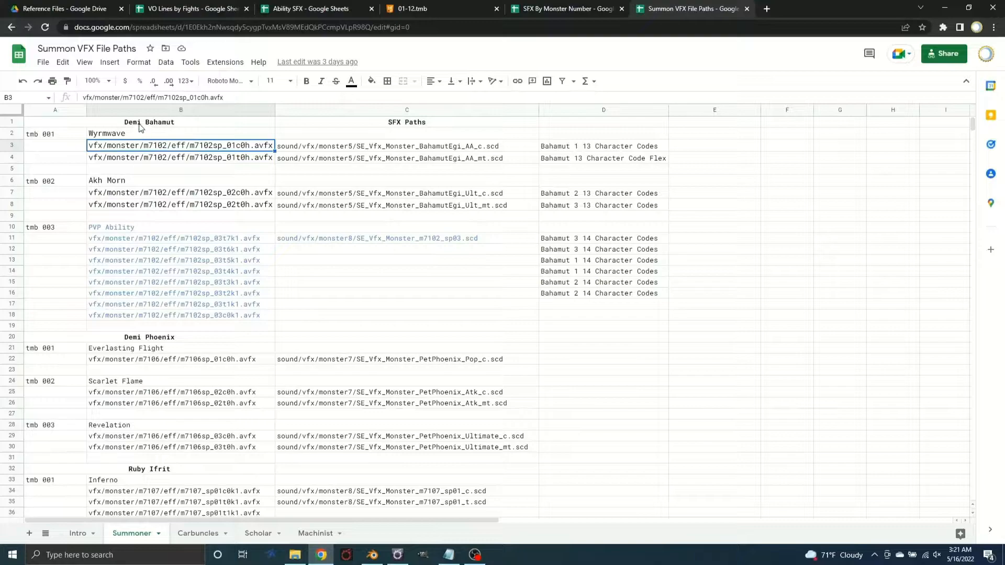
{"action": "left_click", "coordinate": [151, 366]}
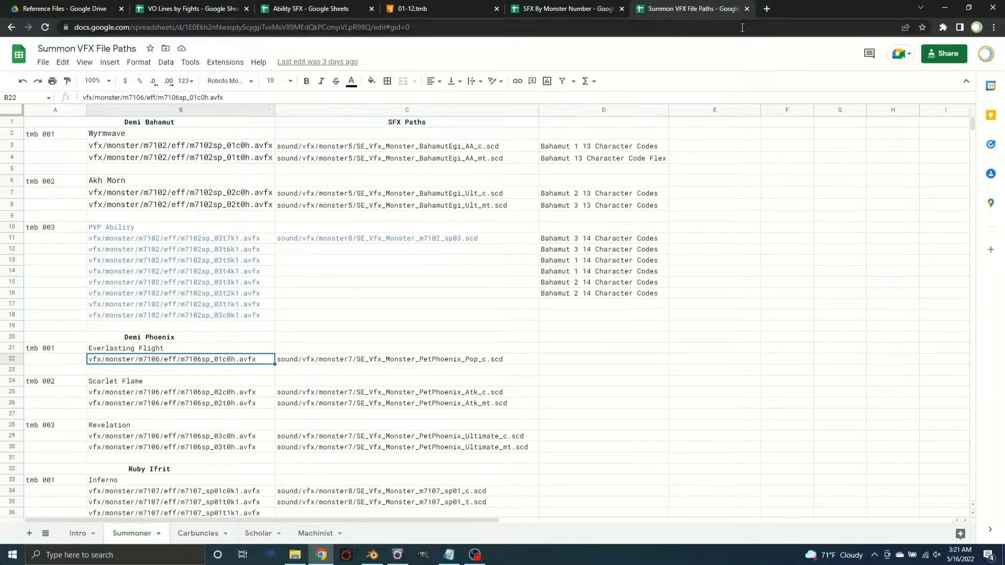
Place the Summon VFX File Paths sheet in its own window beside HexEd.it showing 01-12.tmb, with the HexEd.it window widened
{"action": "left_click_drag", "start_coordinate": [671, 9], "coordinate": [1004, 1]}
{"action": "left_click_drag", "start_coordinate": [872, 22], "coordinate": [1001, 209]}
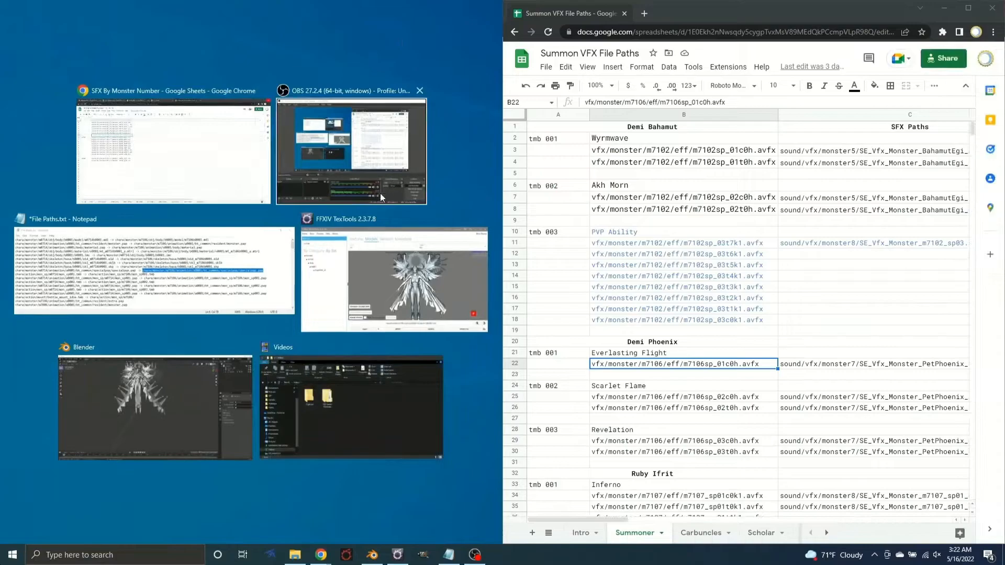
{"action": "left_click", "coordinate": [194, 154]}
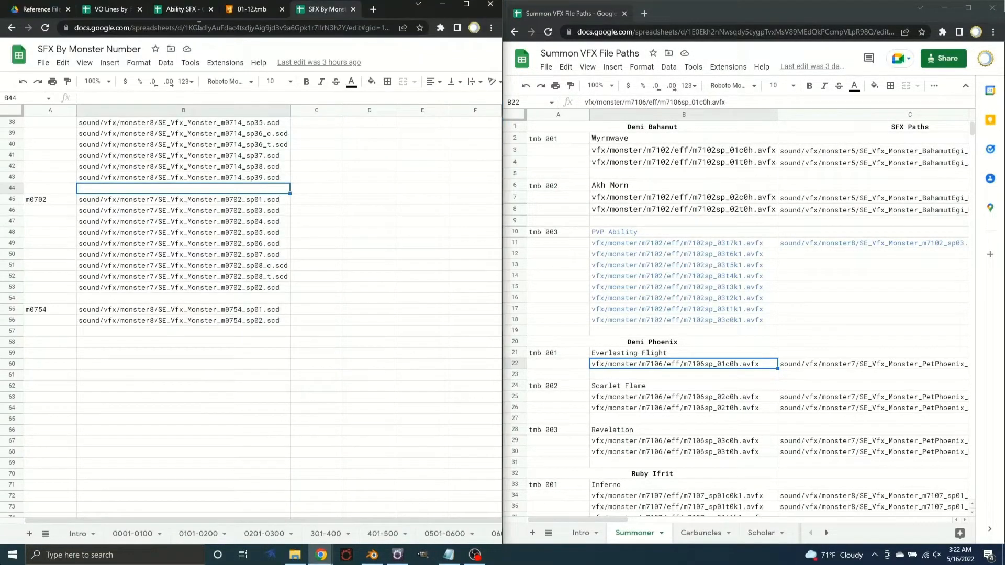
{"action": "left_click", "coordinate": [264, 11]}
{"action": "left_click_drag", "start_coordinate": [500, 297], "coordinate": [574, 301]}
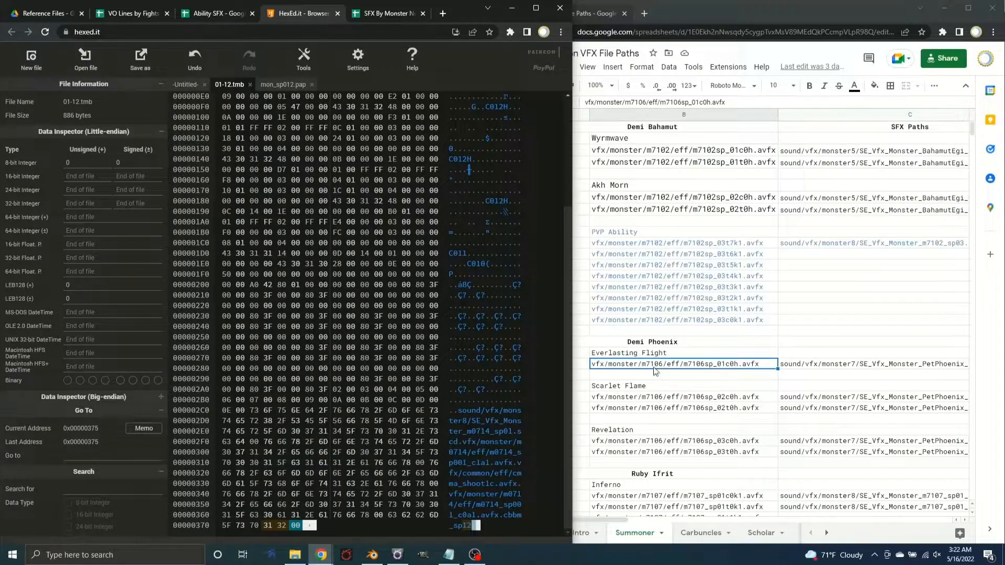
Overwrite the m0714_sp001_c1a1.avfx path in 01-12.tmb so it reads vfx/monster/m7106/eff/m7106sp_01c0h.avfx
{"action": "left_click", "coordinate": [451, 453]}
{"action": "type", "text": "7106"}
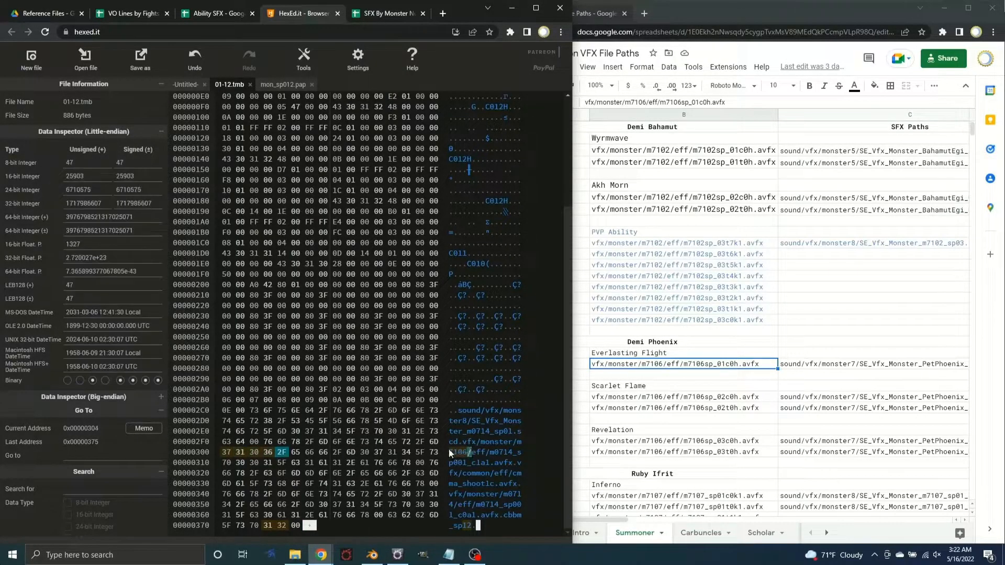
{"action": "left_click", "coordinate": [498, 454]}
{"action": "type", "text": "7106"}
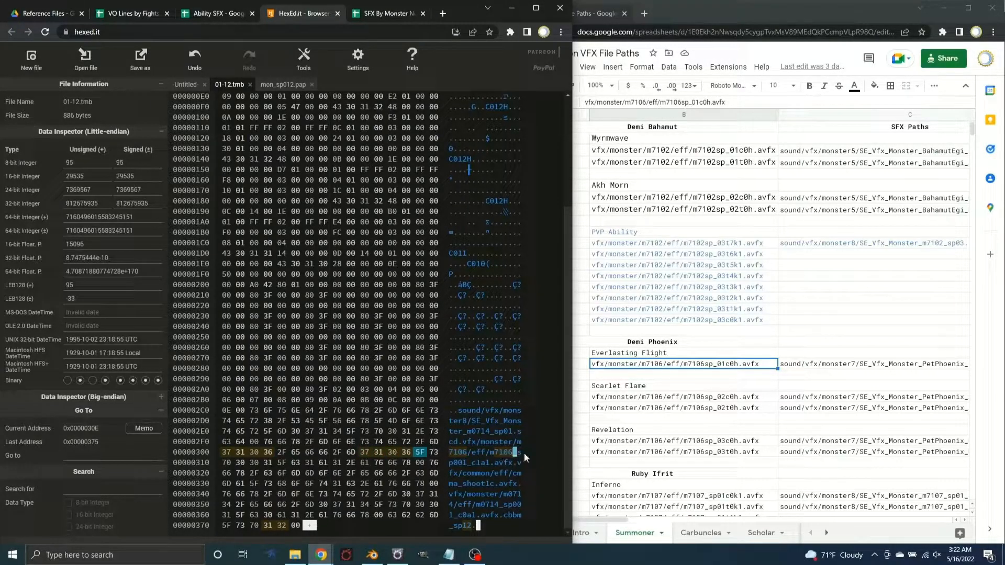
{"action": "type", "text": "sp_"}
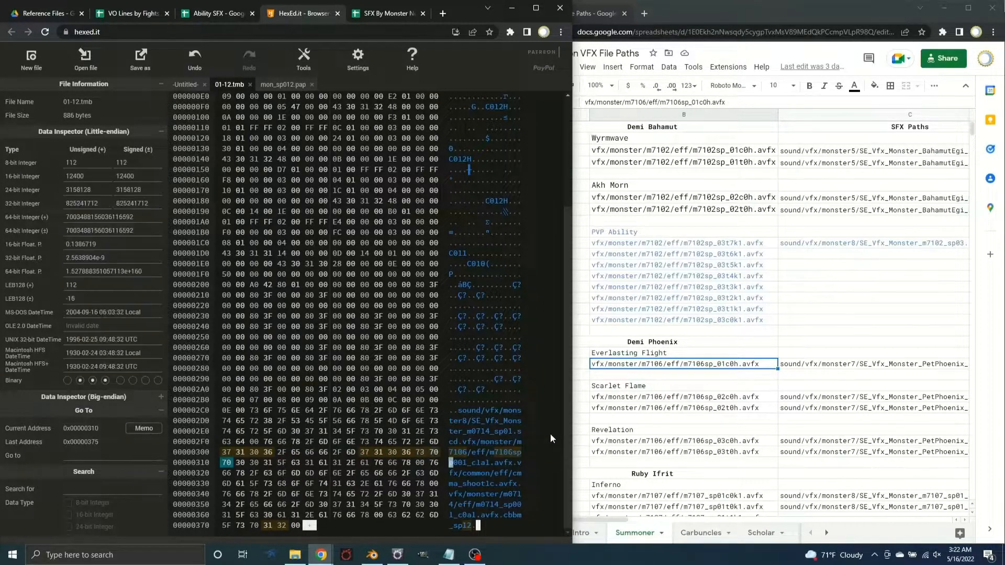
{"action": "type", "text": "01c0"}
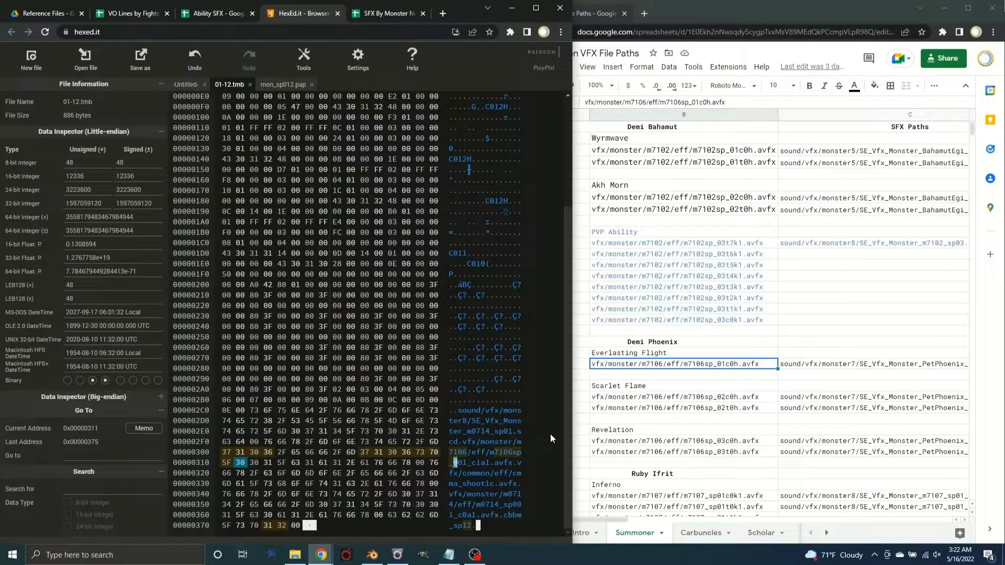
{"action": "type", "text": "h.avfx"}
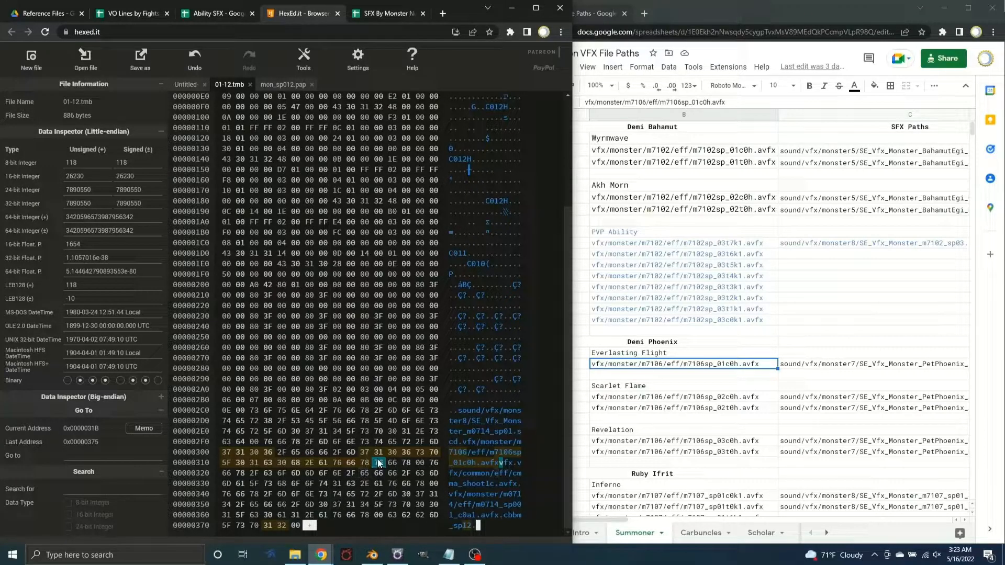
Set the three leftover bytes after the new .avfx path to 00 and save over 01-12.tmb
{"action": "type", "text": "00 00 00"}
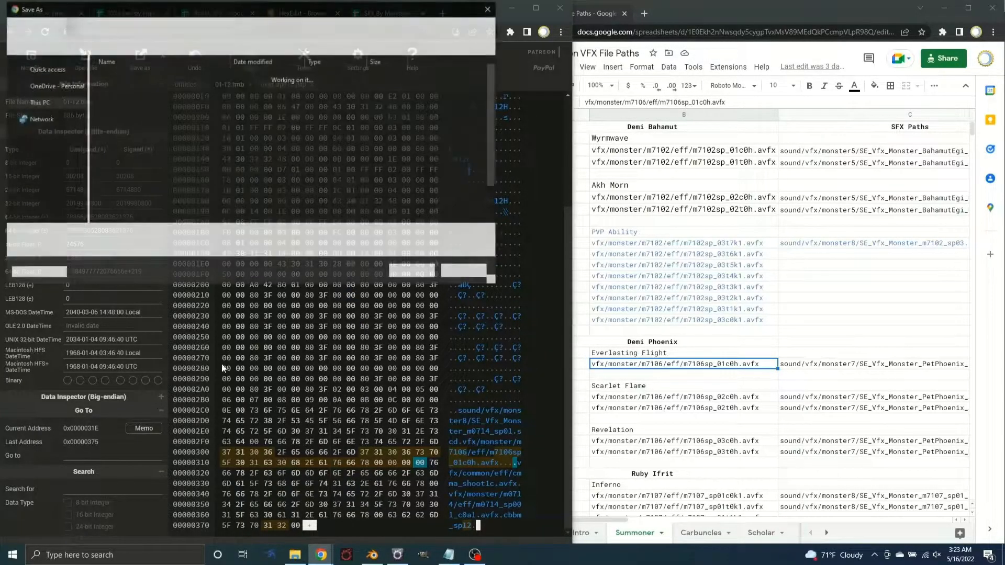
{"action": "double_click", "coordinate": [160, 84]}
{"action": "left_click", "coordinate": [533, 283]}
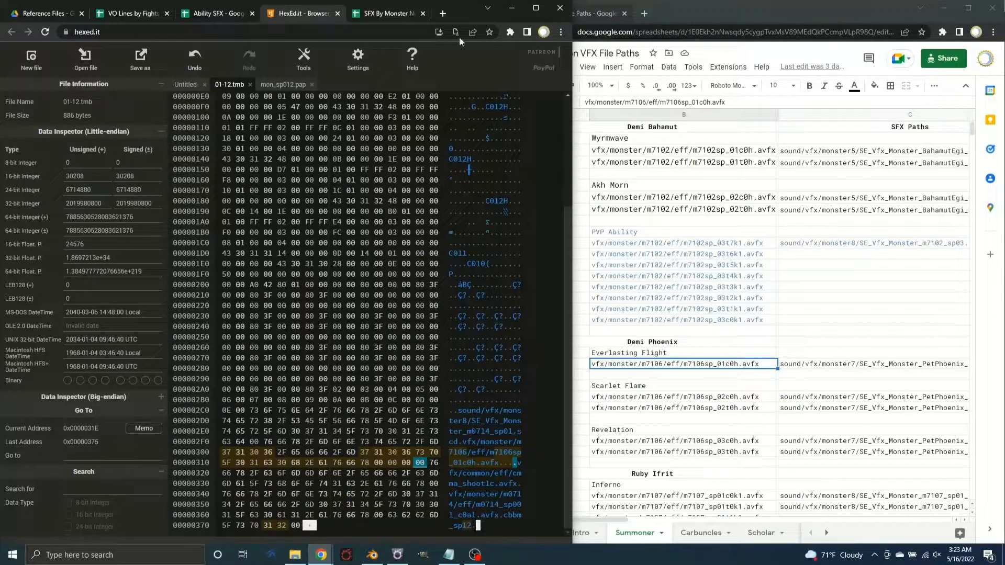
Compare the animation name at the end of mon_sp012.pap with the one at the end of 01-12.tmb
{"action": "left_click", "coordinate": [284, 86]}
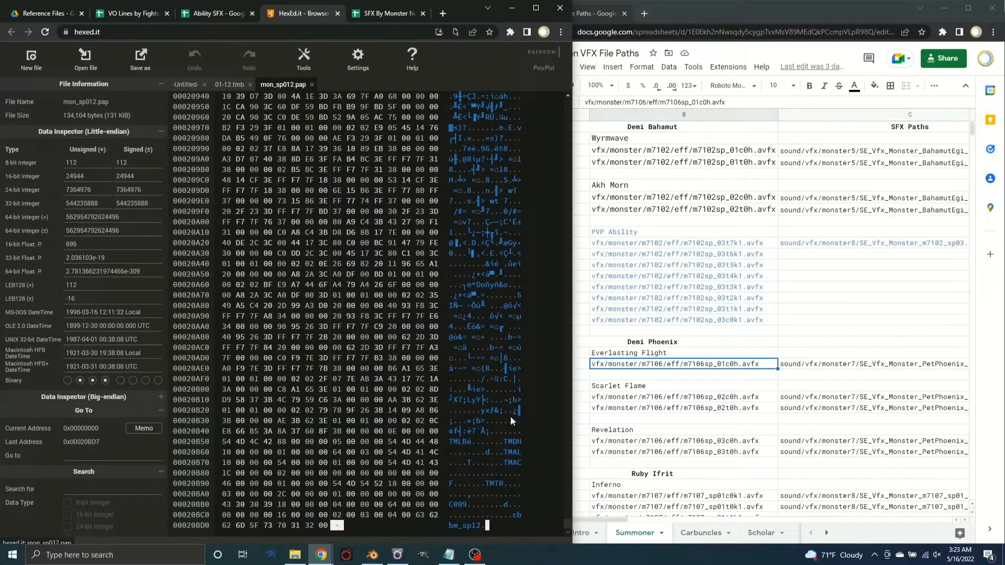
{"action": "left_click", "coordinate": [231, 84]}
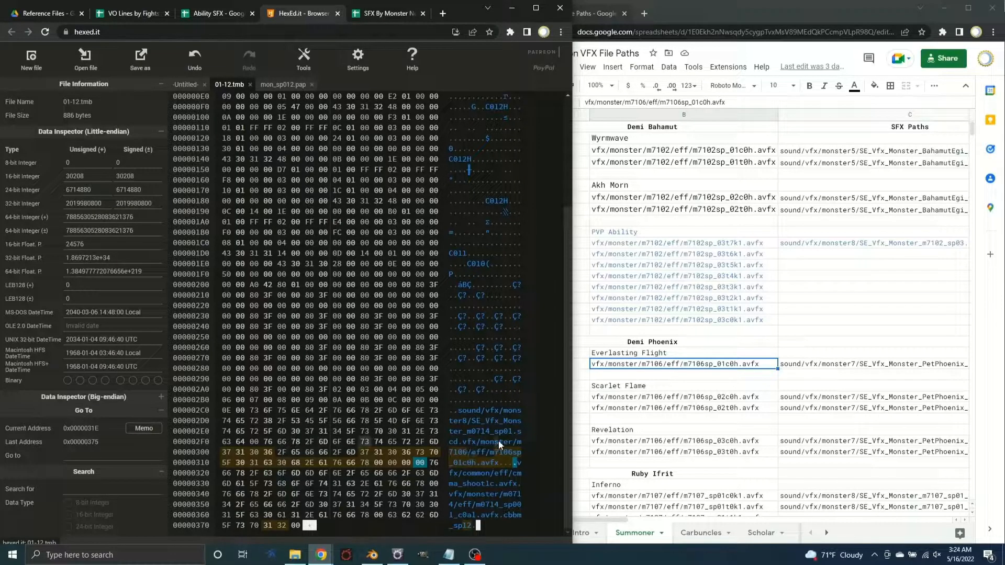
{"action": "left_click", "coordinate": [285, 85]}
{"action": "left_click", "coordinate": [230, 85]}
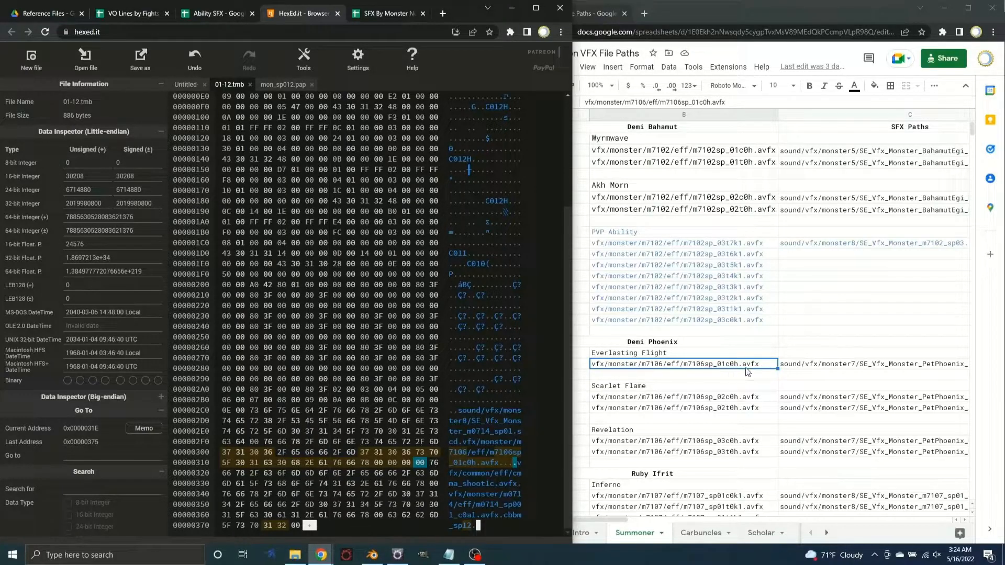
{"action": "left_click", "coordinate": [283, 84]}
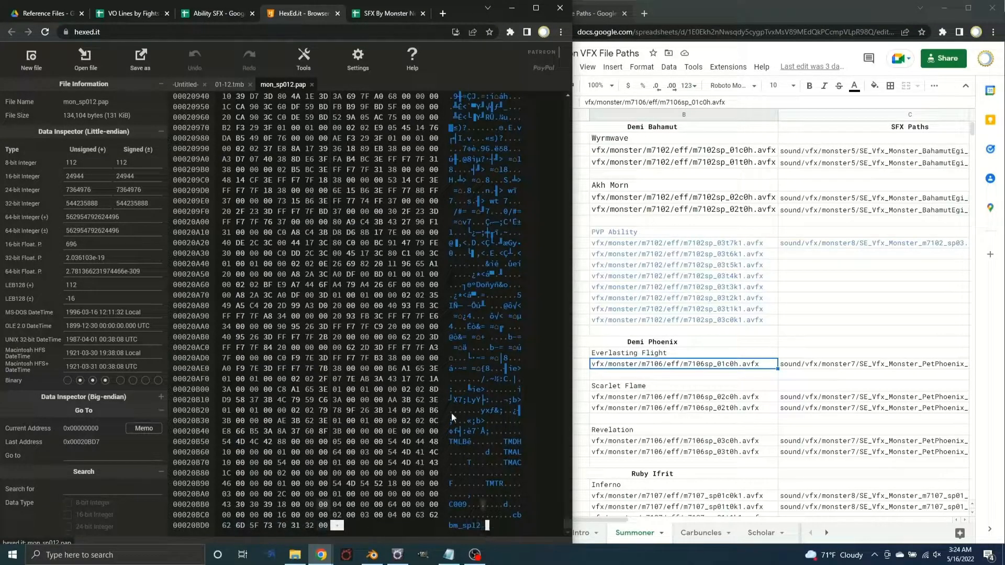
{"action": "left_click", "coordinate": [229, 84]}
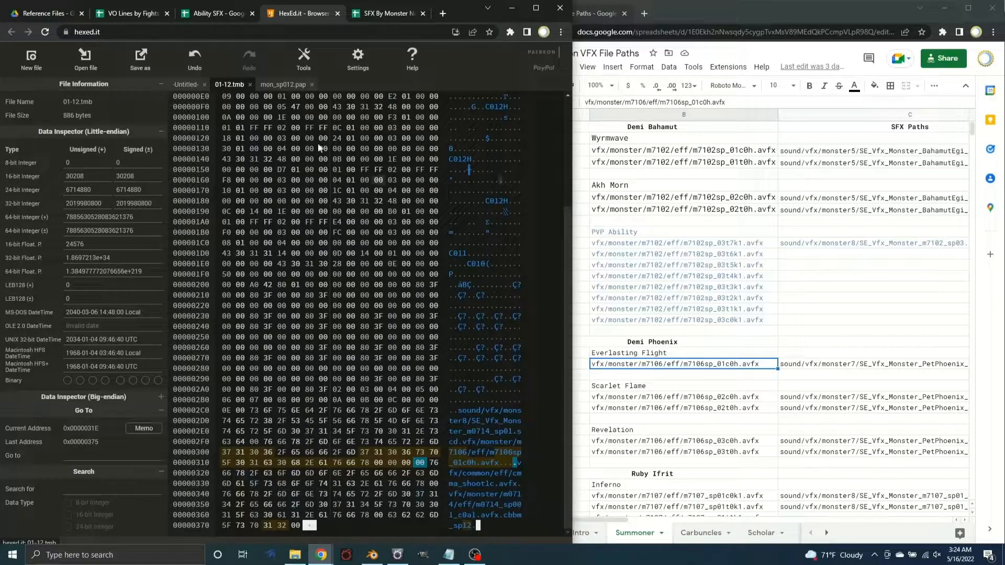
Open mon_sp001.tmb from the Hydaelyn folder and examine the sound and VFX paths near its end
{"action": "left_click", "coordinate": [95, 64]}
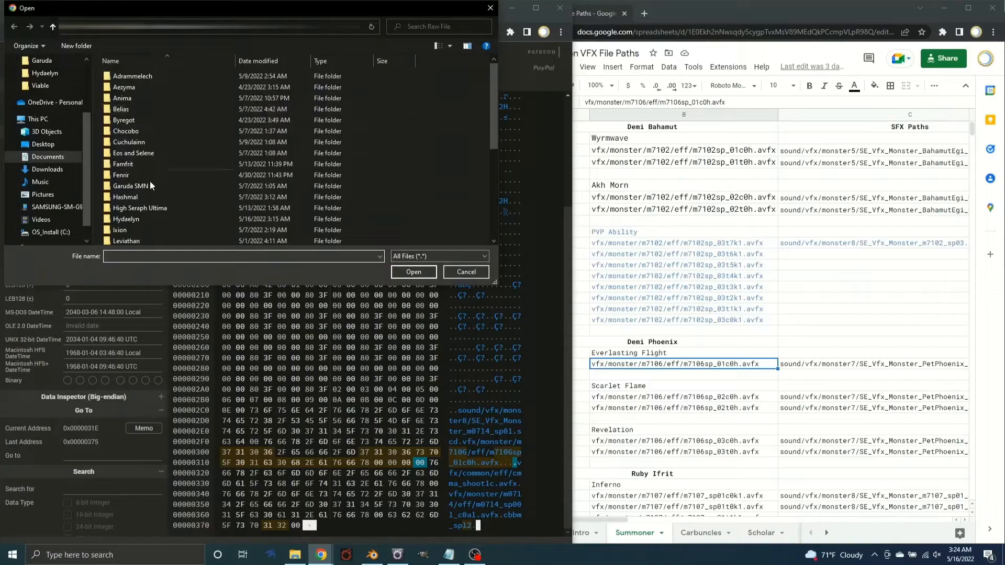
{"action": "left_click", "coordinate": [141, 231]}
{"action": "scroll", "coordinate": [142, 234], "scroll_direction": "down", "scroll_amount": 3}
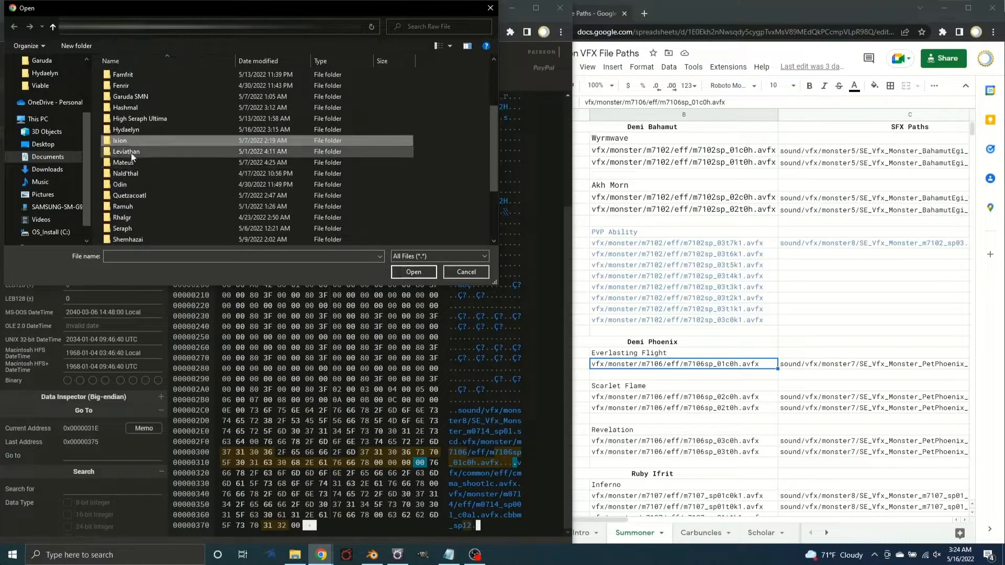
{"action": "double_click", "coordinate": [127, 128]}
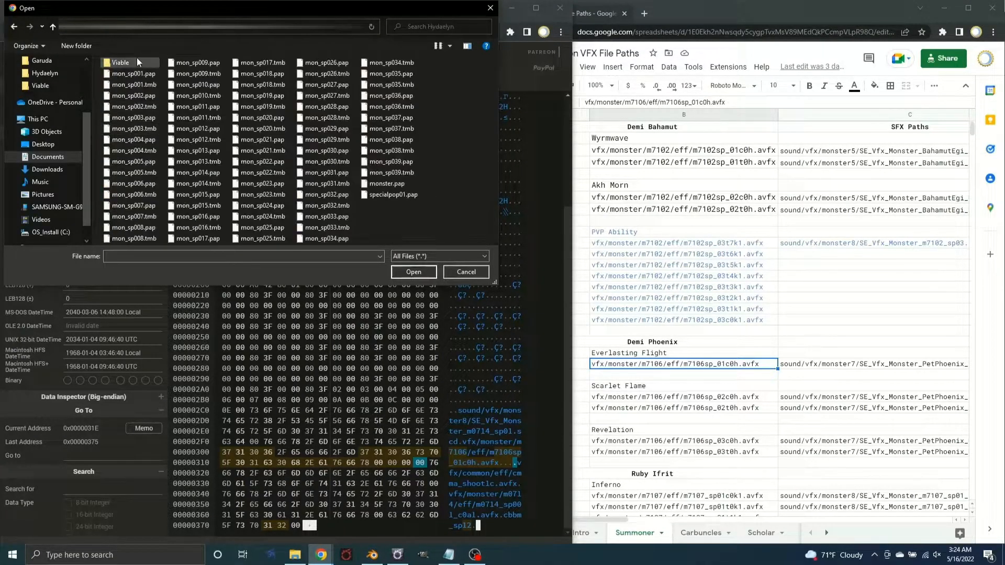
{"action": "double_click", "coordinate": [131, 81]}
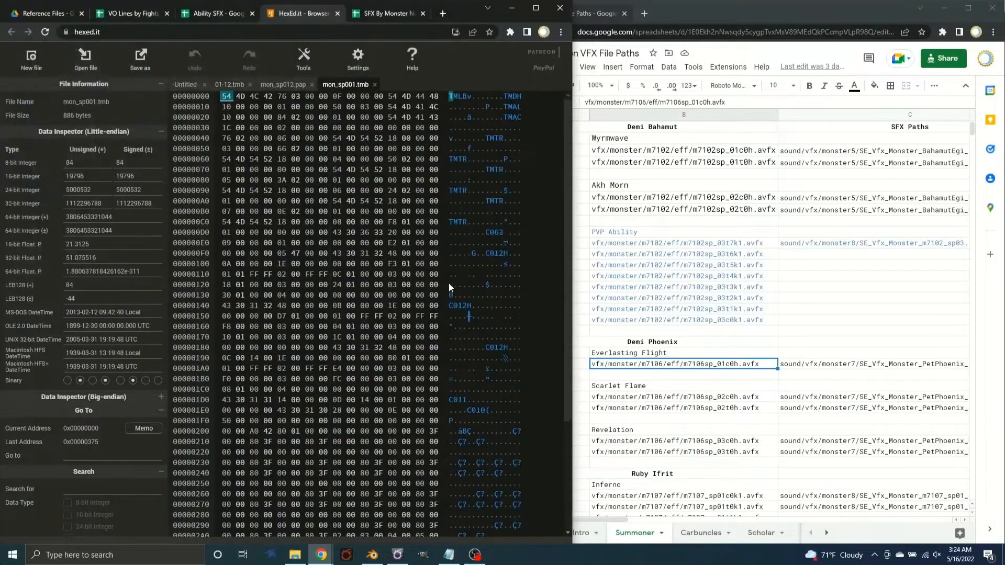
{"action": "scroll", "coordinate": [563, 259], "scroll_direction": "down", "scroll_amount": 3}
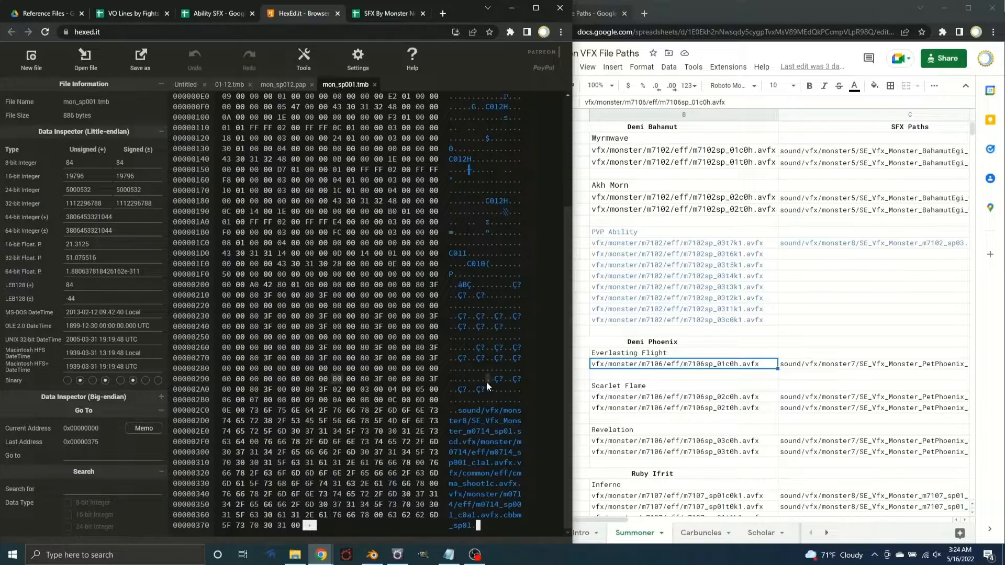
Open mon_sp002.tmb from the Hydaelyn folder and examine the VFX paths near its end
{"action": "left_click", "coordinate": [75, 65]}
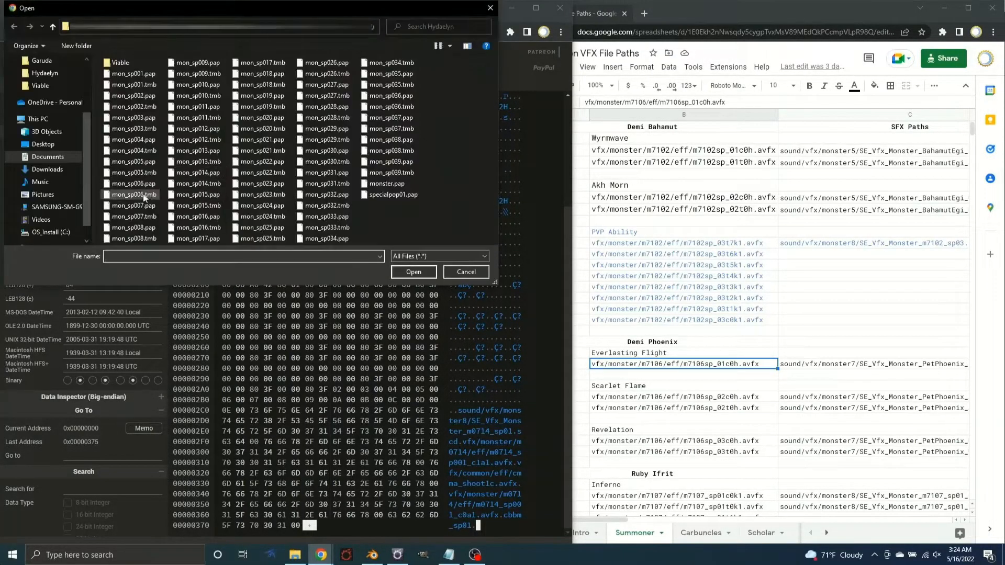
{"action": "double_click", "coordinate": [135, 106]}
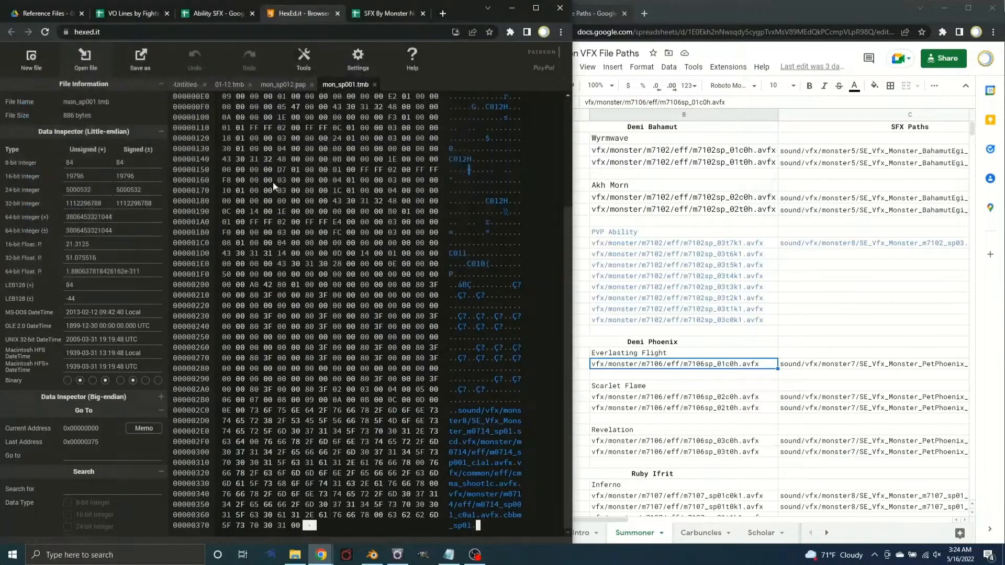
{"action": "scroll", "coordinate": [488, 340], "scroll_direction": "down", "scroll_amount": 1}
{"action": "left_click_drag", "start_coordinate": [564, 284], "coordinate": [580, 411]}
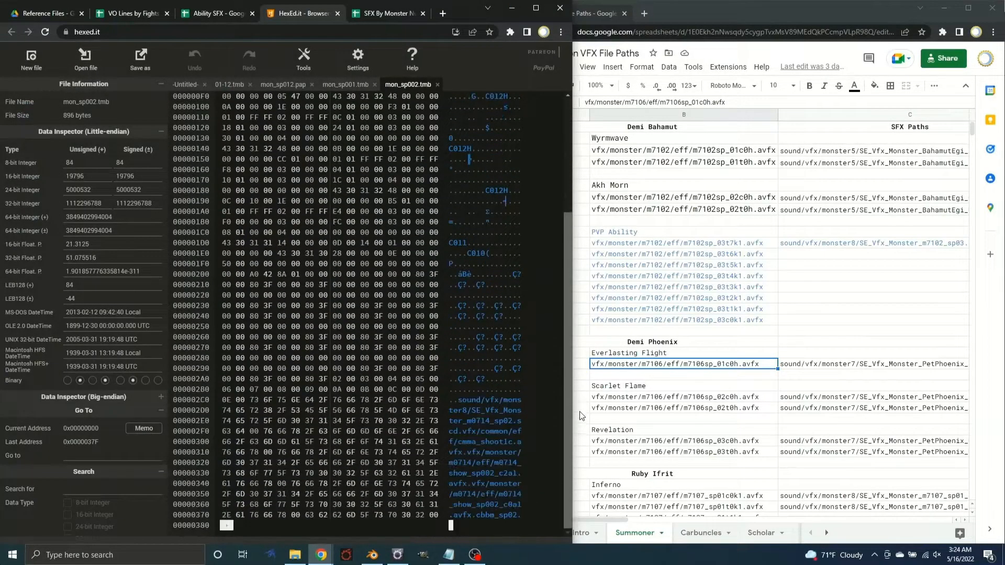
Open mon_sp006.tmb from the Hydaelyn folder and locate the start and end of its single .avfx path
{"action": "left_click", "coordinate": [83, 59]}
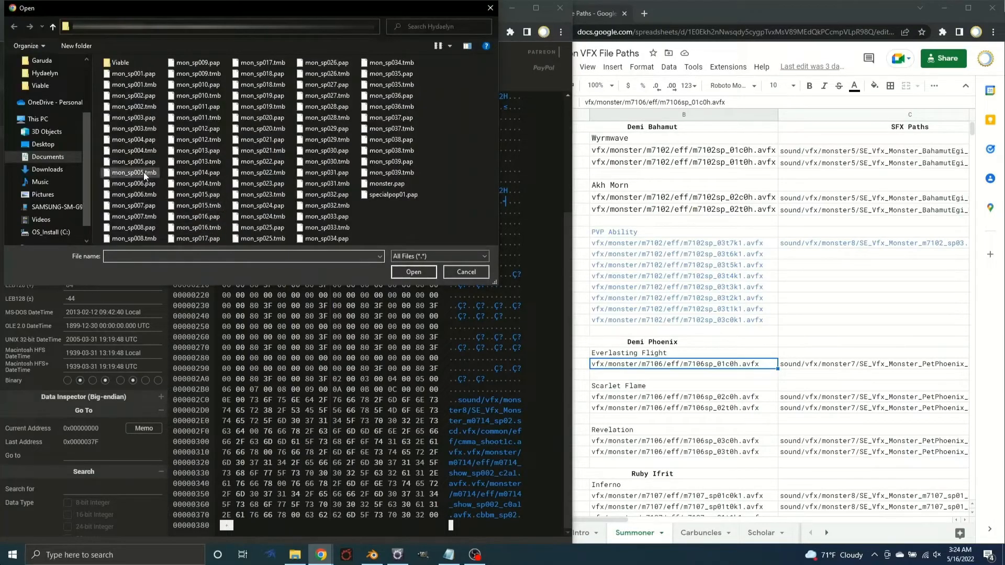
{"action": "double_click", "coordinate": [136, 193]}
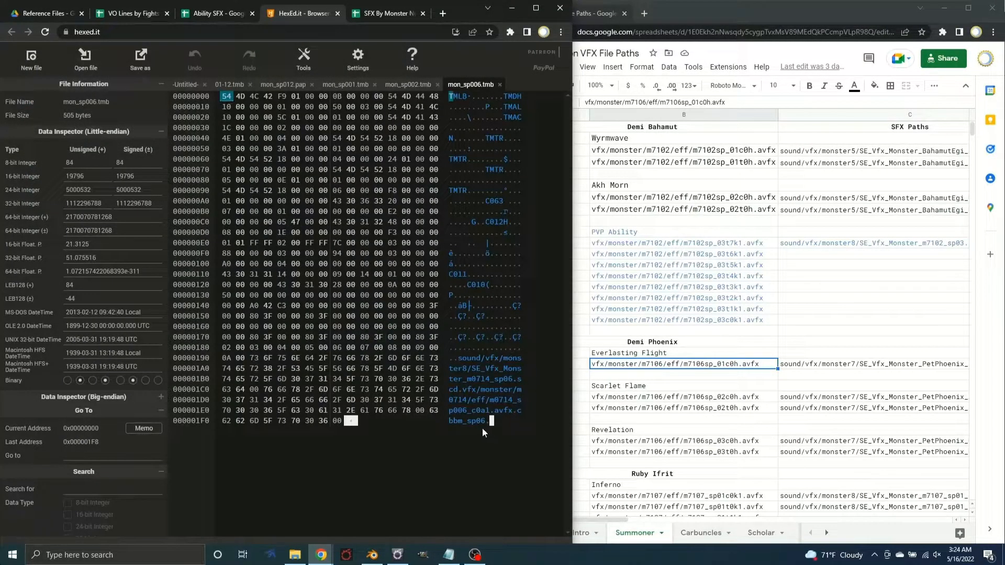
{"action": "left_click", "coordinate": [463, 391]}
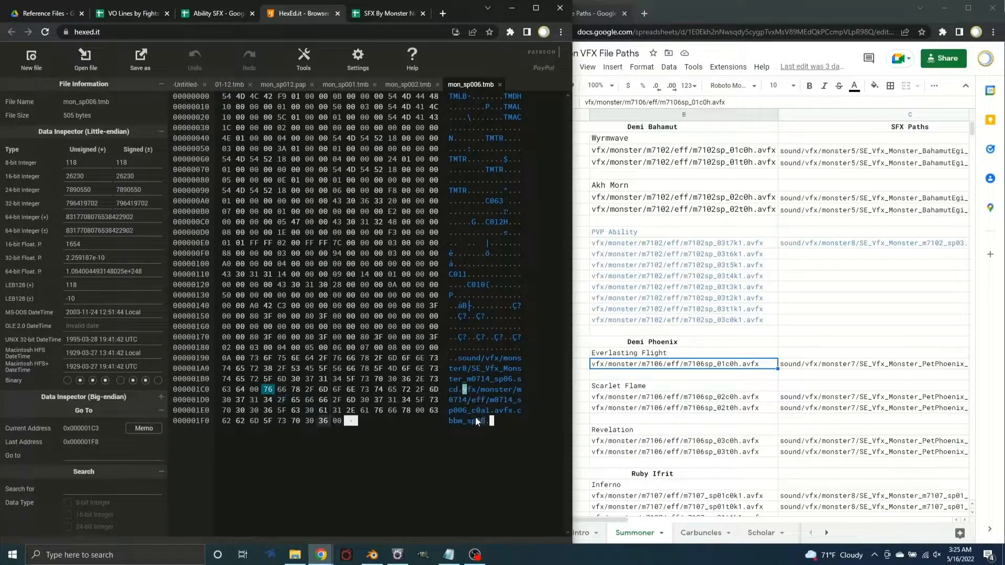
{"action": "left_click", "coordinate": [497, 411]}
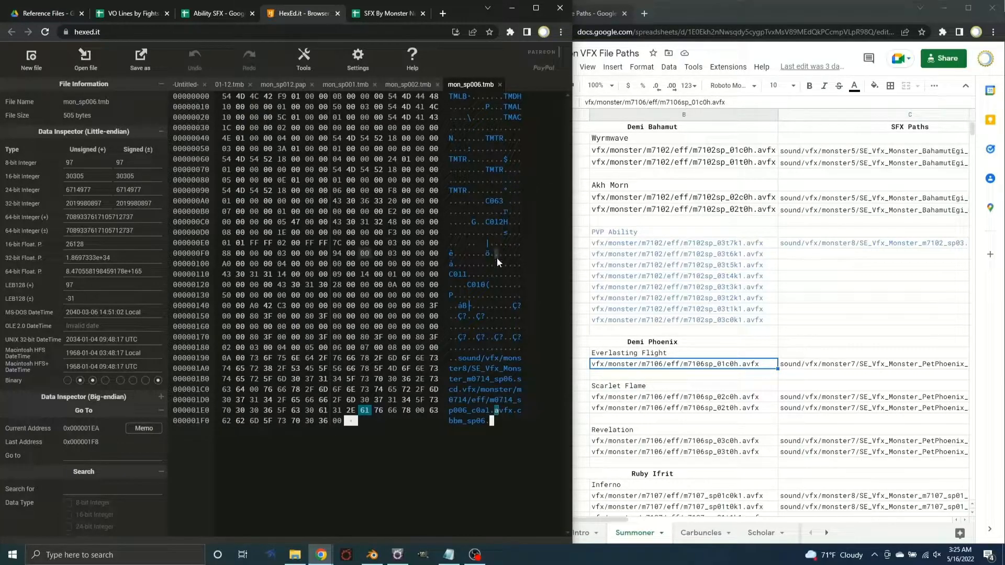
Overwrite both m0714 names in the mon_sp006.tmb VFX path with m7106, following the second with sp_
{"action": "left_click", "coordinate": [466, 389]}
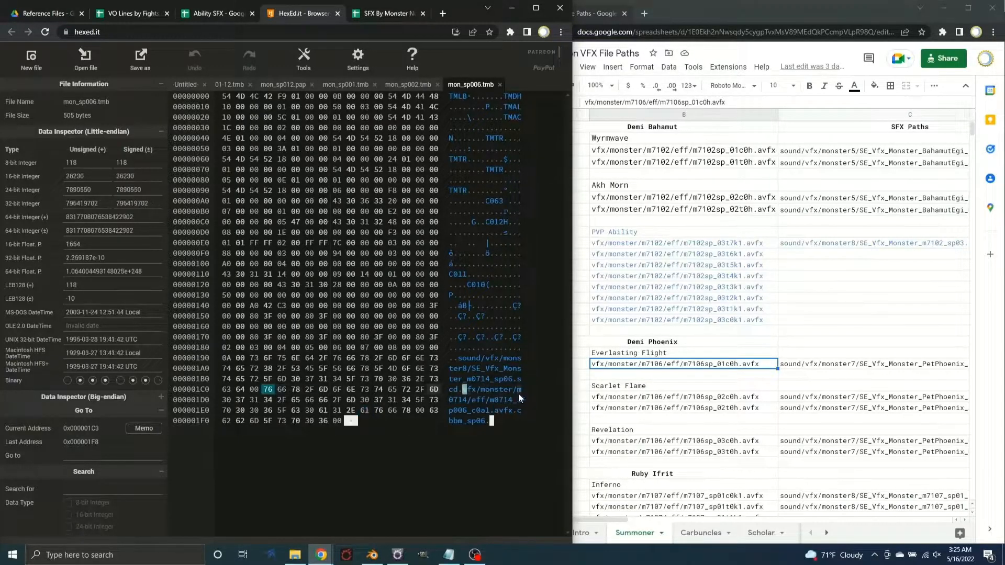
{"action": "left_click", "coordinate": [451, 400]}
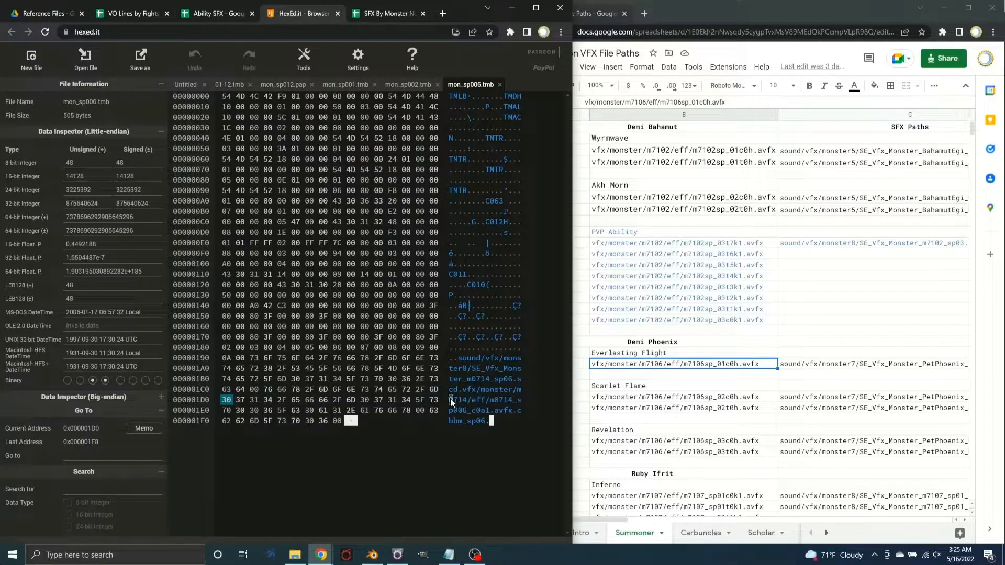
{"action": "type", "text": "7106"}
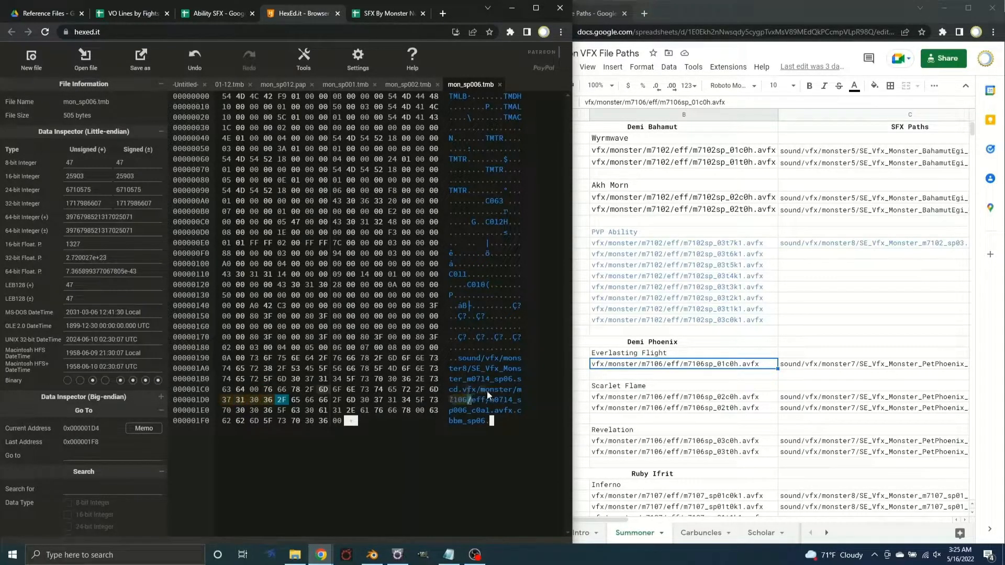
{"action": "left_click", "coordinate": [497, 398]}
{"action": "type", "text": "7106"}
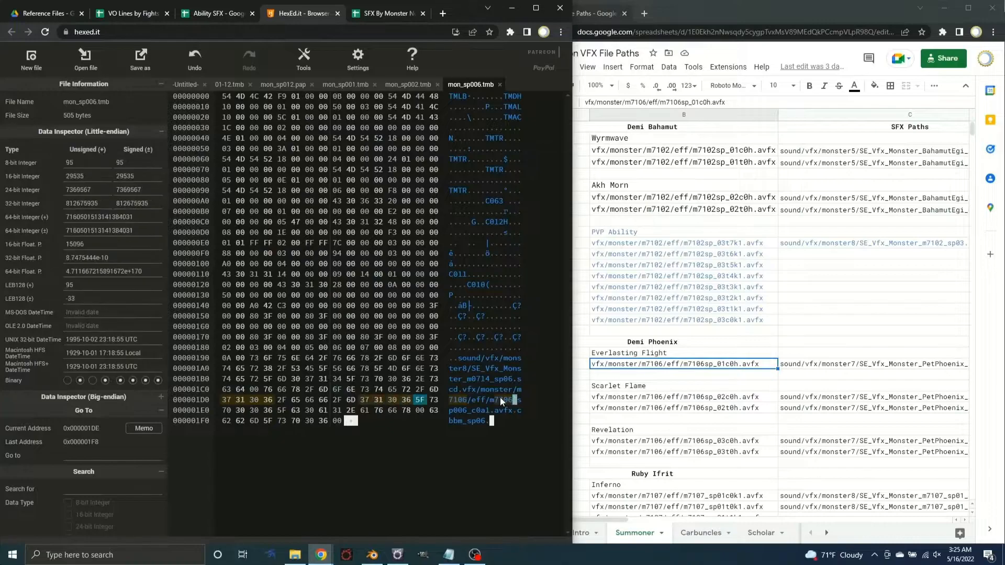
{"action": "type", "text": "sp_"}
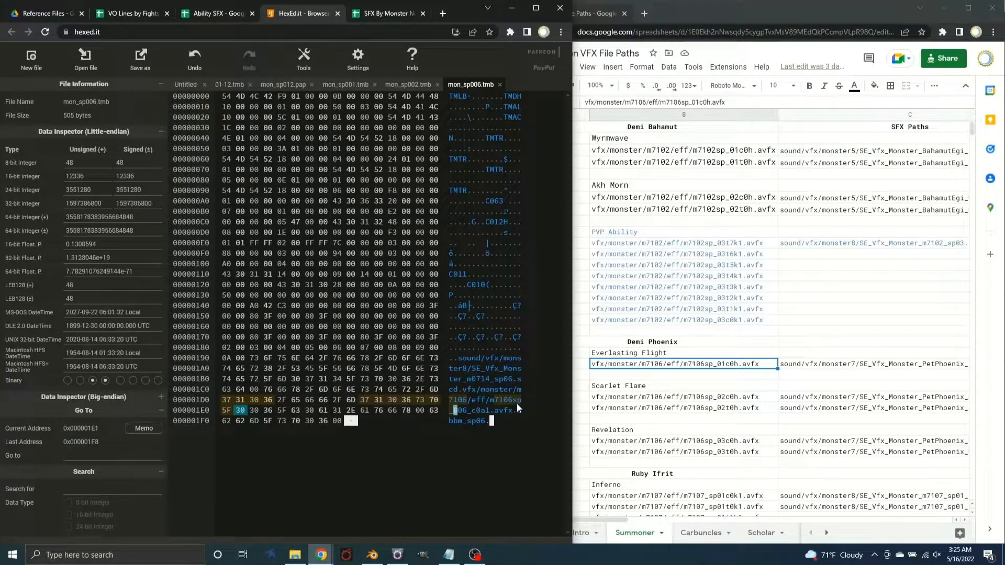
Finish the mon_sp006.tmb VFX path with 01c0h.avfx and set the three leftover bytes after it to 00
{"action": "type", "text": "01co"}
{"action": "key", "text": "BackSpace"}
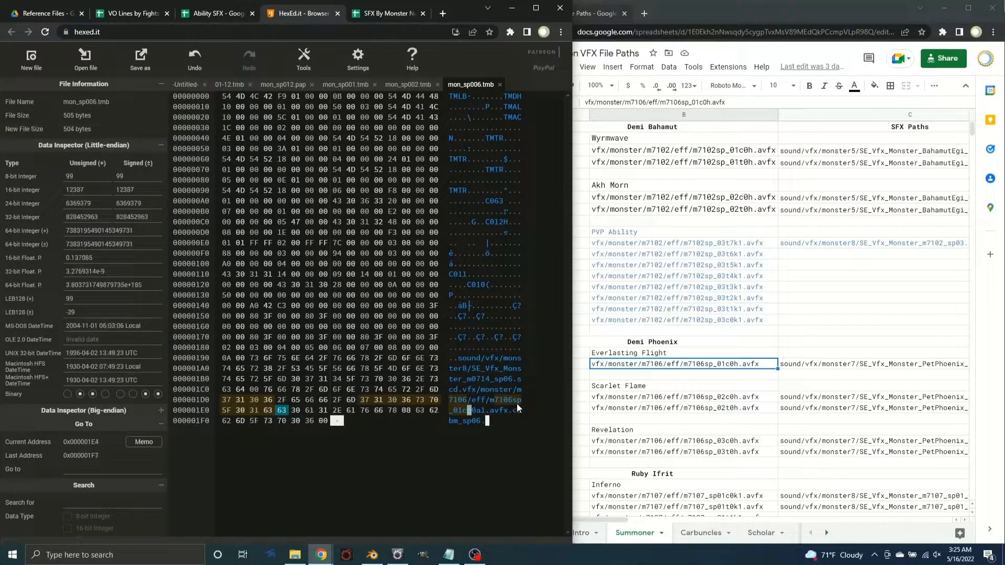
{"action": "left_click", "coordinate": [194, 60]}
{"action": "left_click", "coordinate": [470, 410]}
{"action": "type", "text": "0h"}
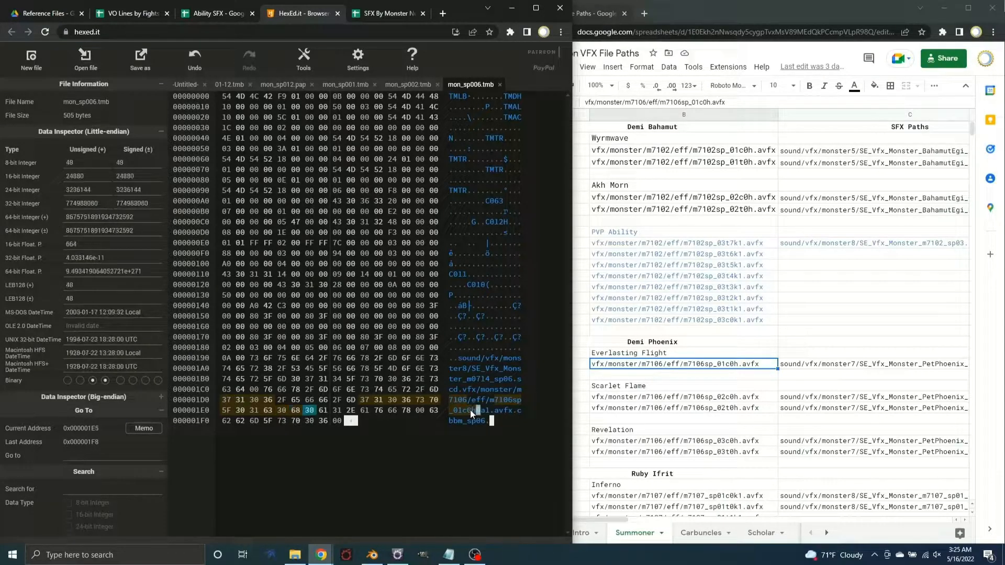
{"action": "type", "text": ".avfx"}
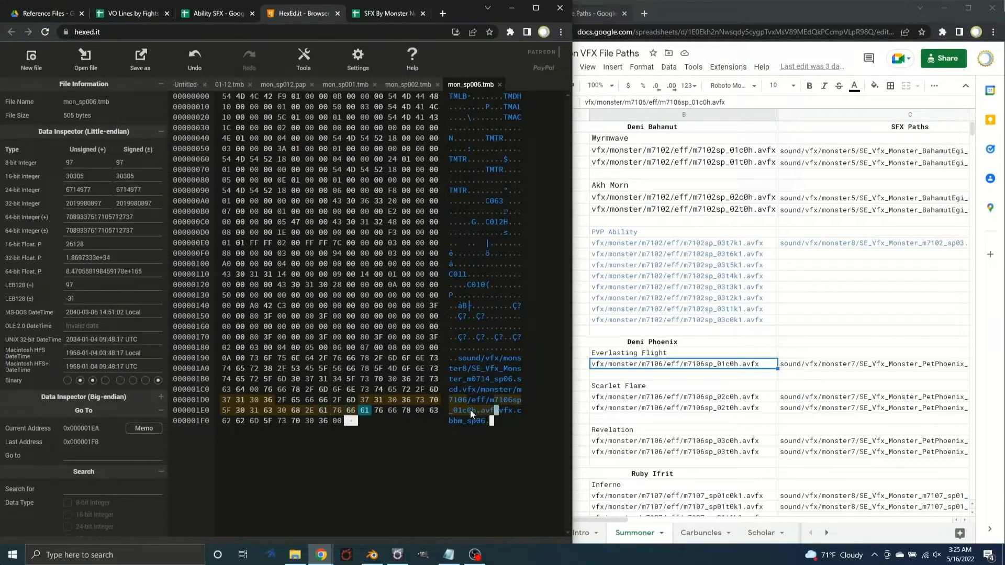
{"action": "left_click", "coordinate": [378, 411]}
{"action": "type", "text": "00 00 00"}
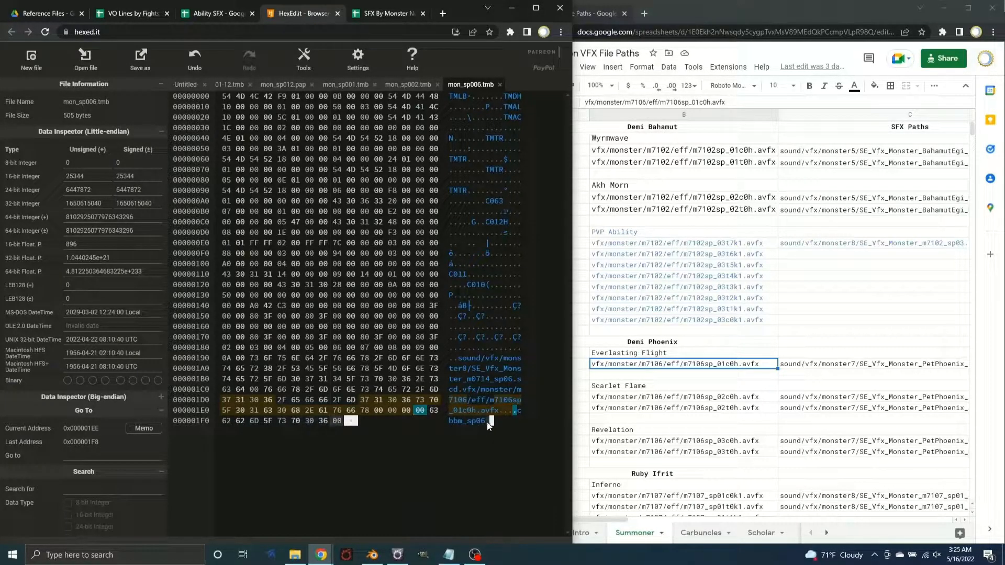
Change the ending name of mon_sp006.tmb to cbbm_sp12 and save the file as 06-12.tmb
{"action": "left_click", "coordinate": [480, 422]}
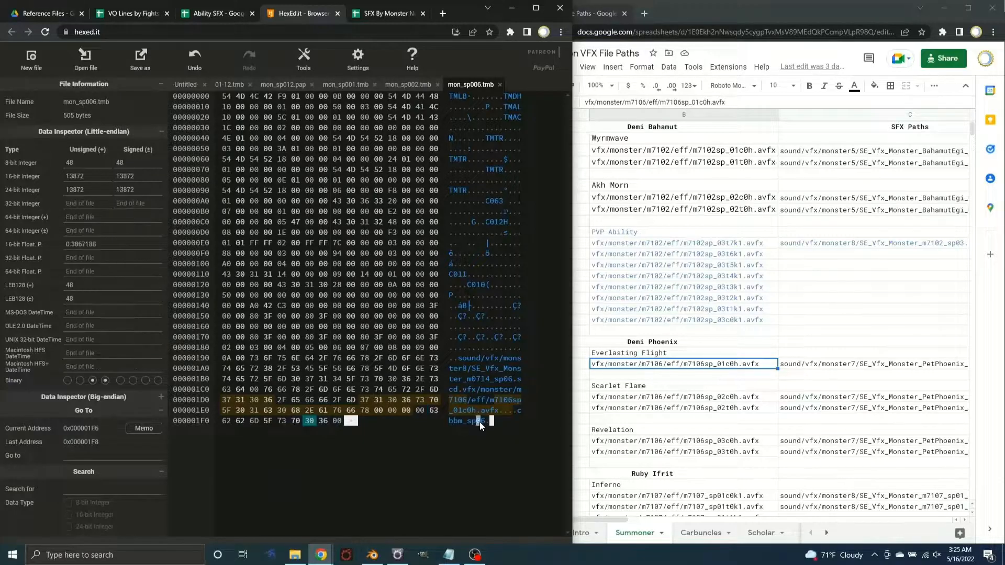
{"action": "type", "text": "12"}
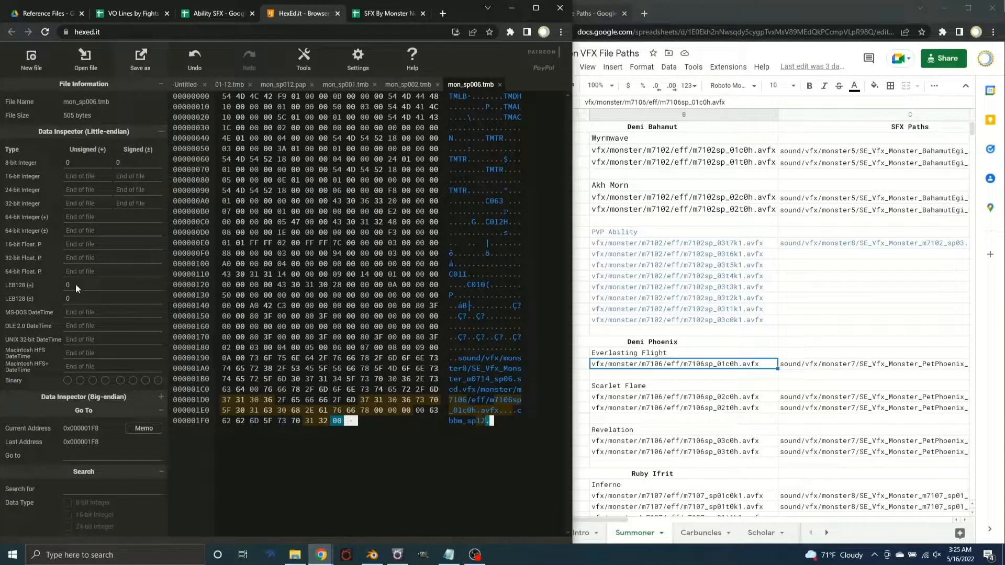
{"action": "type", "text": "06-12"}
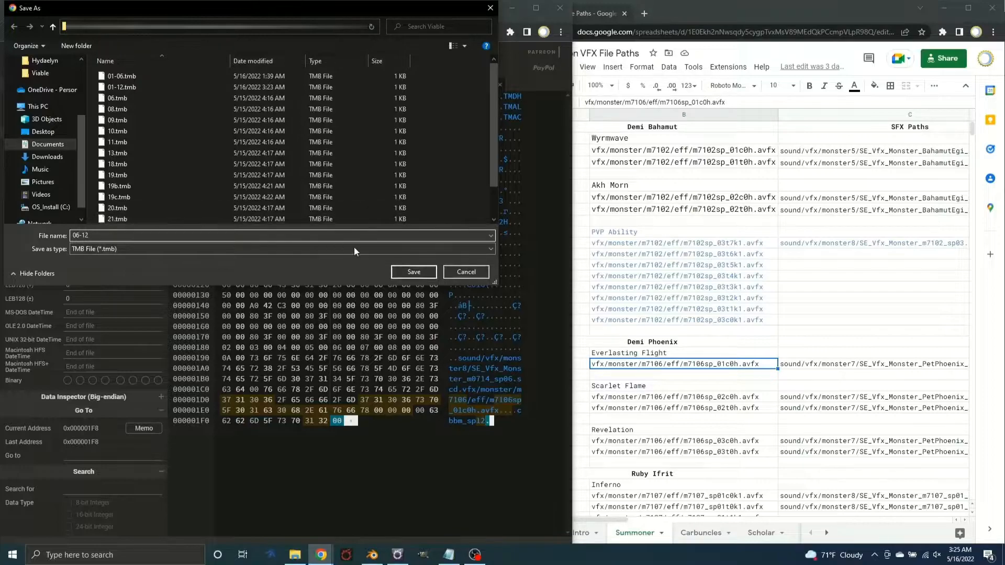
{"action": "left_click", "coordinate": [420, 274]}
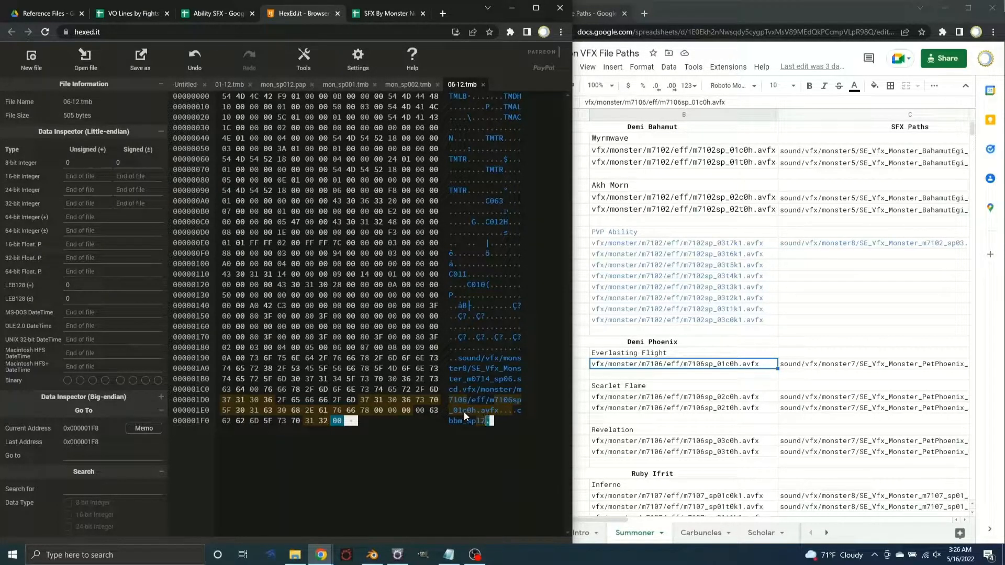
Check the ending name of mon_sp012.pap against the one in 06-12.tmb
{"action": "left_click", "coordinate": [281, 87]}
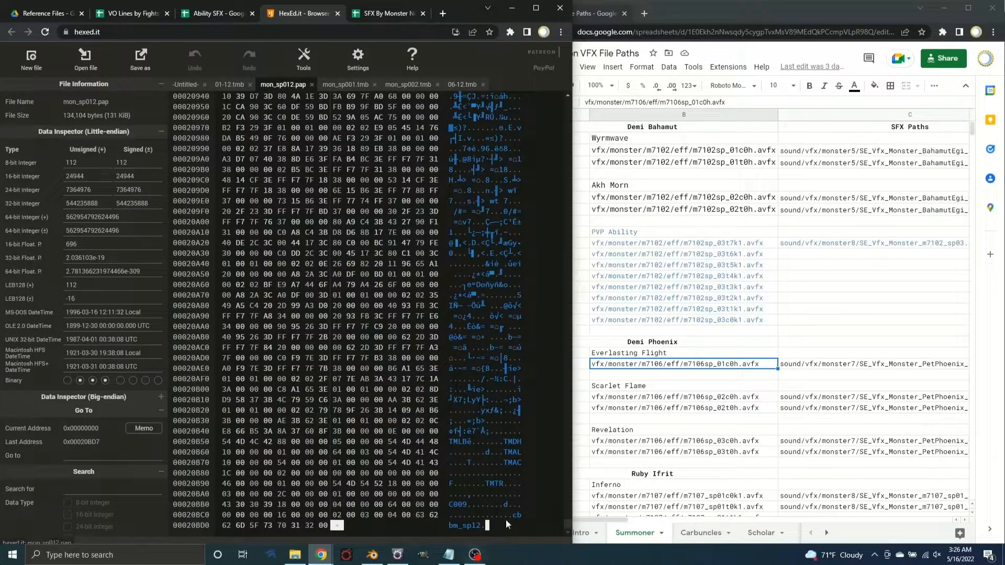
{"action": "left_click", "coordinate": [464, 85]}
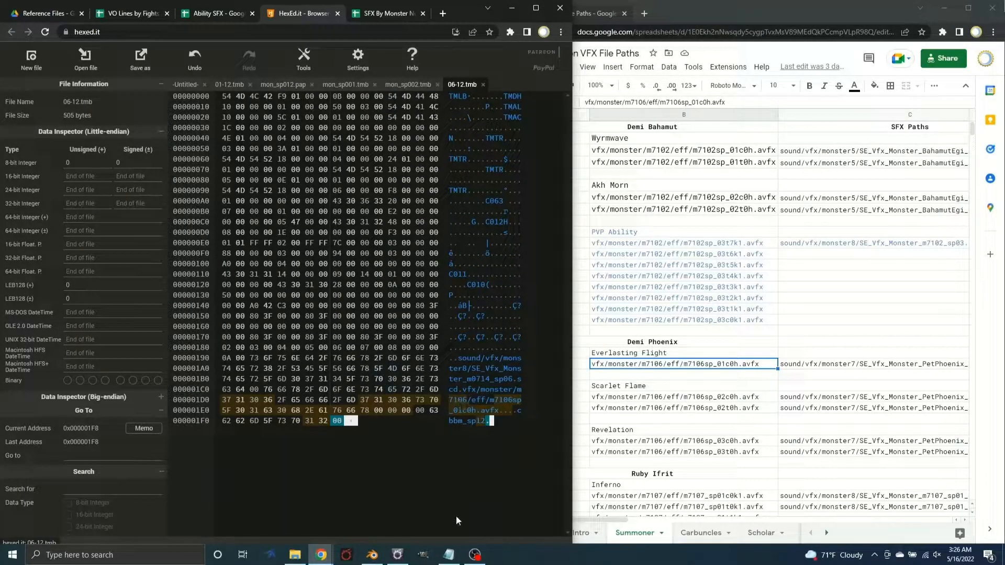
Overwrite the SE at the start of the 06-12.tmb sound file name with 00 and save over 06-12.tmb
{"action": "left_click", "coordinate": [472, 369]}
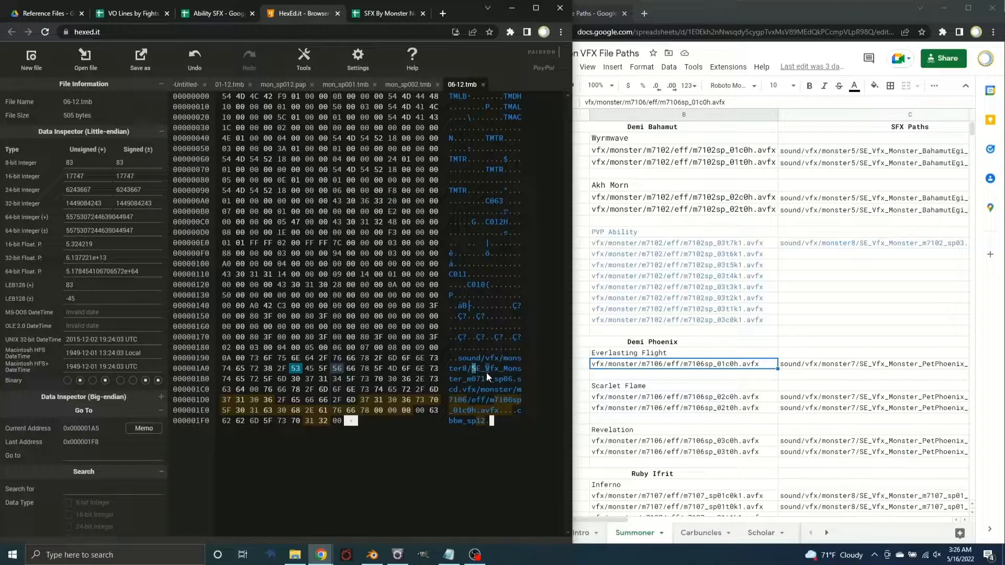
{"action": "type", "text": "00"}
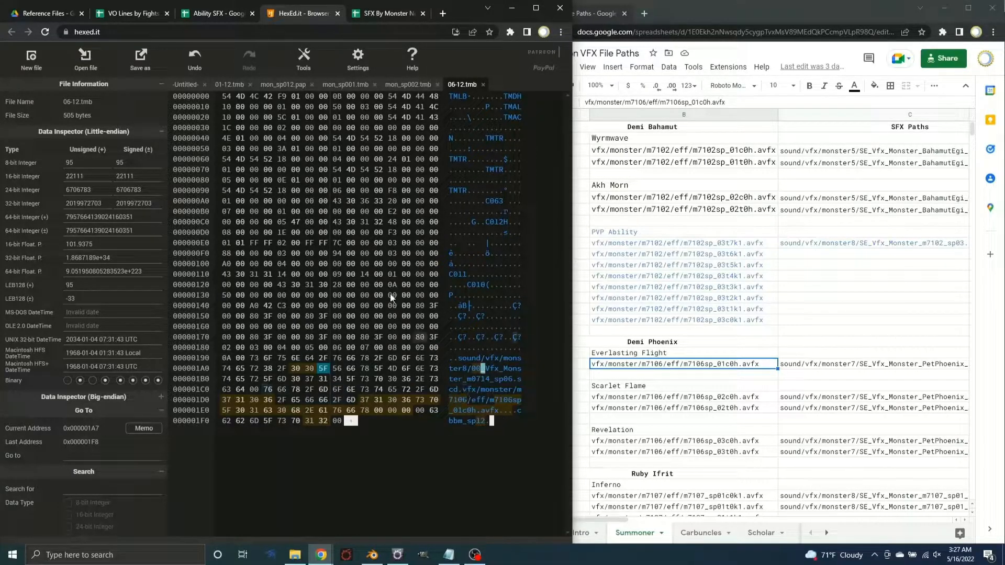
{"action": "left_click", "coordinate": [142, 58]}
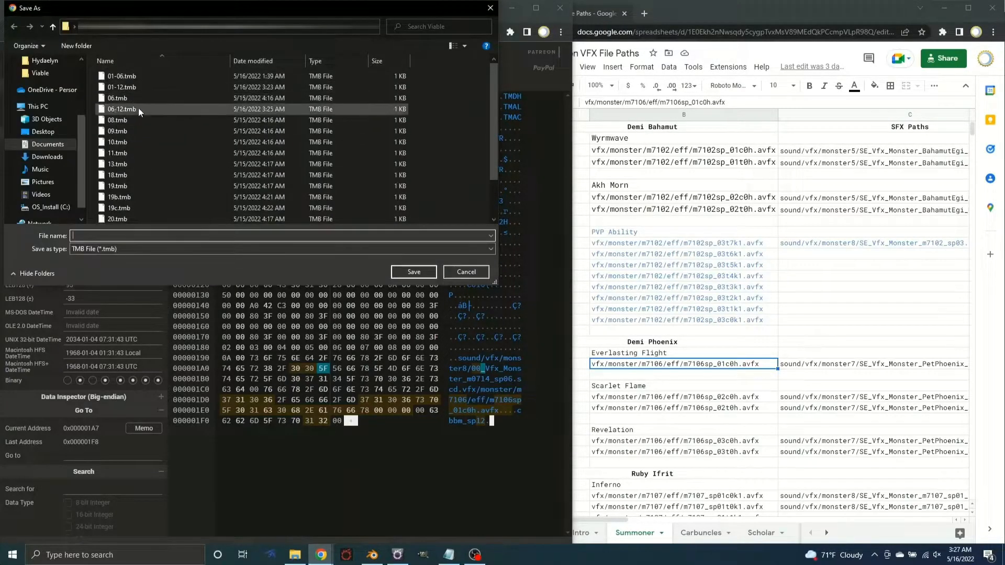
{"action": "double_click", "coordinate": [139, 108]}
{"action": "left_click", "coordinate": [532, 281]}
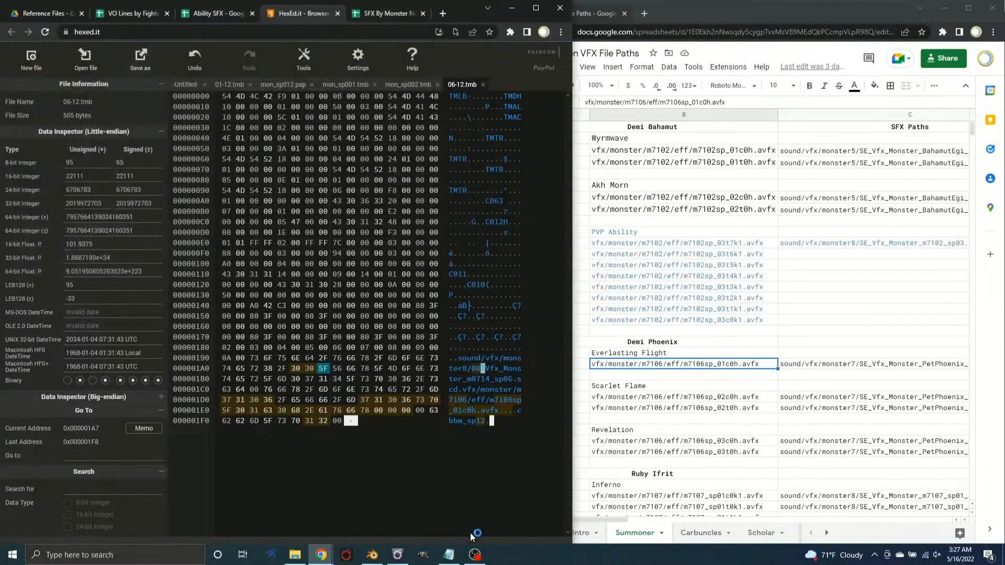
Switch to TexTools and start a raw file import with the destination chara/action/mon_sp/m7106/mon_sp001.tmb, copied from the File Paths notes
{"action": "left_click", "coordinate": [398, 554]}
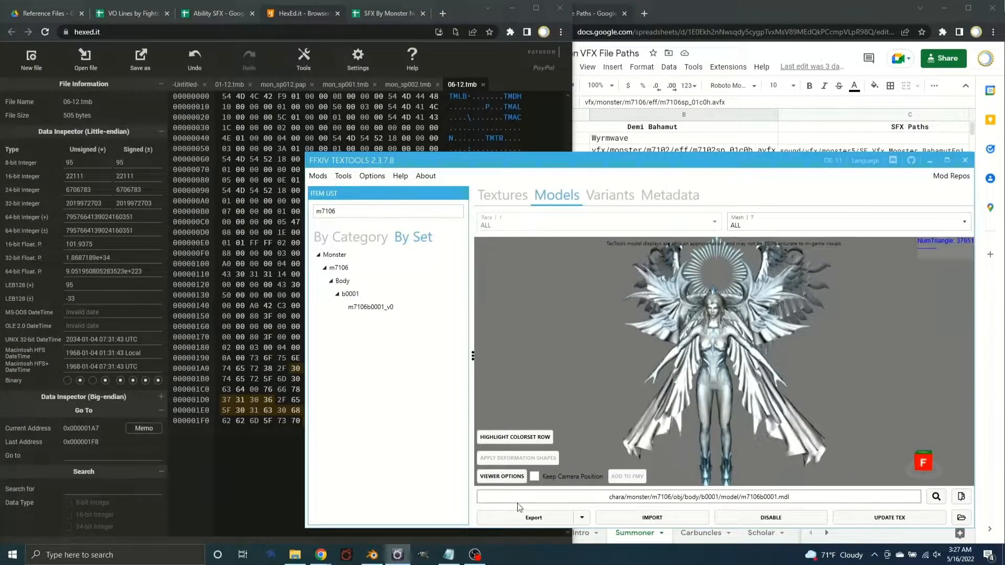
{"action": "left_click", "coordinate": [449, 554]}
{"action": "mouse_move", "coordinate": [377, 123]}
{"action": "left_mouse_down"}
{"action": "mouse_move", "coordinate": [173, 124]}
{"action": "mouse_move", "coordinate": [186, 123]}
{"action": "left_mouse_up"}
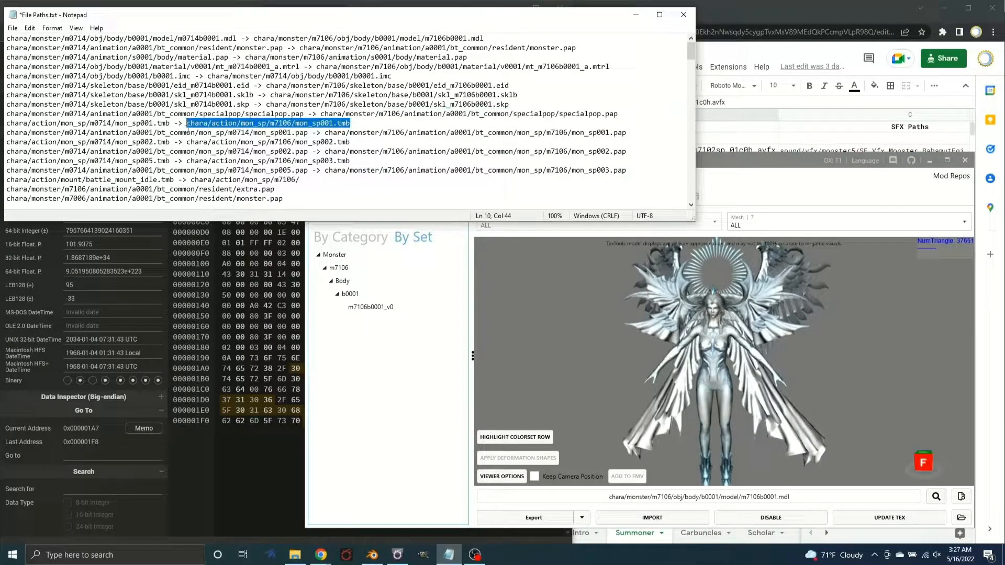
{"action": "left_click", "coordinate": [370, 399]}
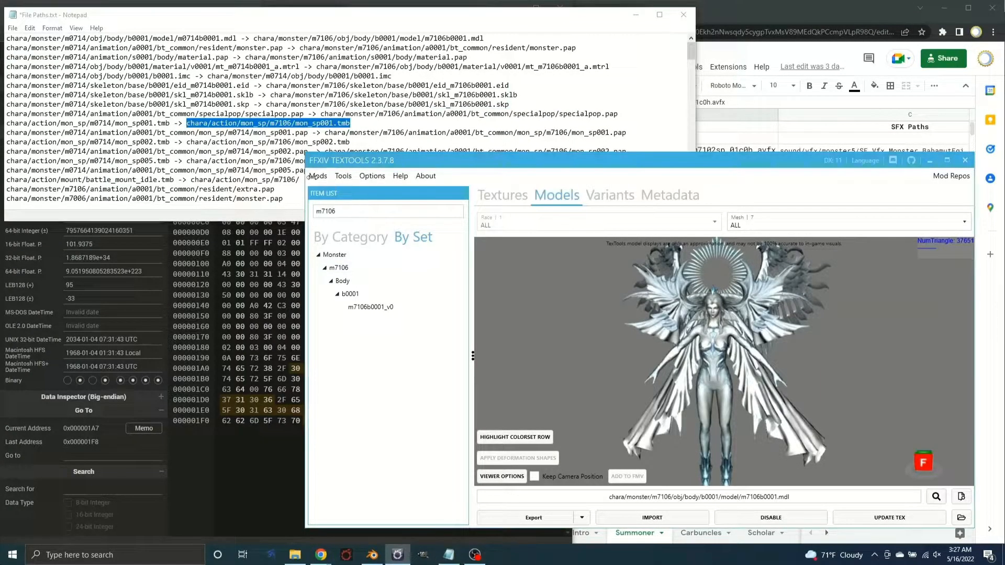
{"action": "left_click", "coordinate": [342, 178]}
{"action": "mouse_move", "coordinate": [413, 272]}
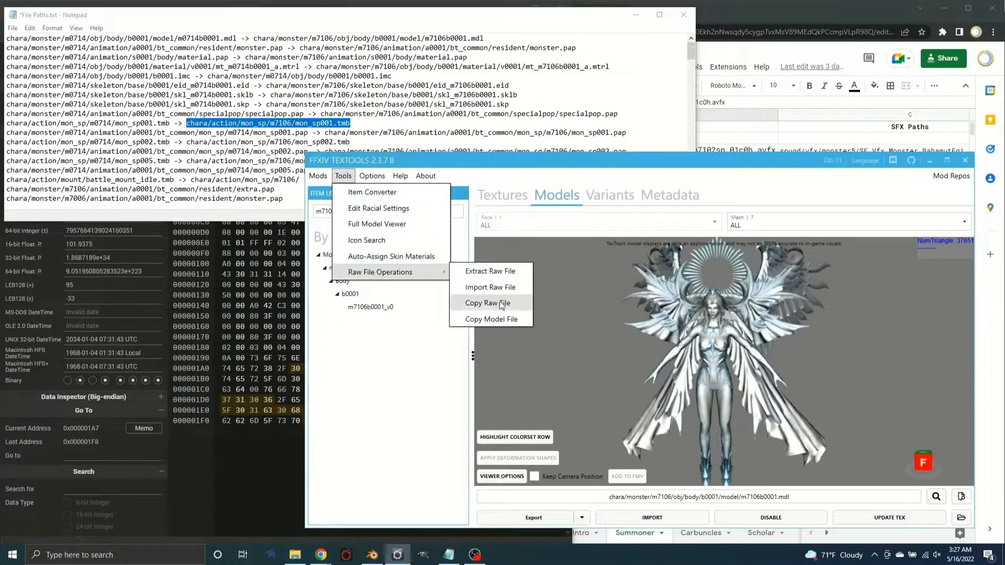
{"action": "left_click", "coordinate": [505, 287]}
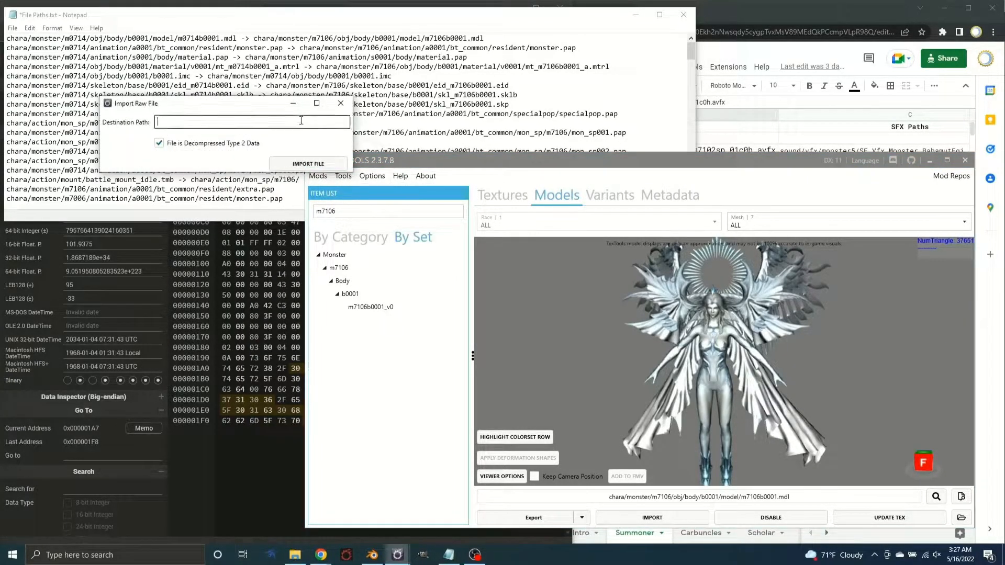
{"action": "key", "text": "ctrl+v"}
Import 06-12.tmb from the Viable folder to the mon_sp001.tmb destination
{"action": "left_click", "coordinate": [308, 163]}
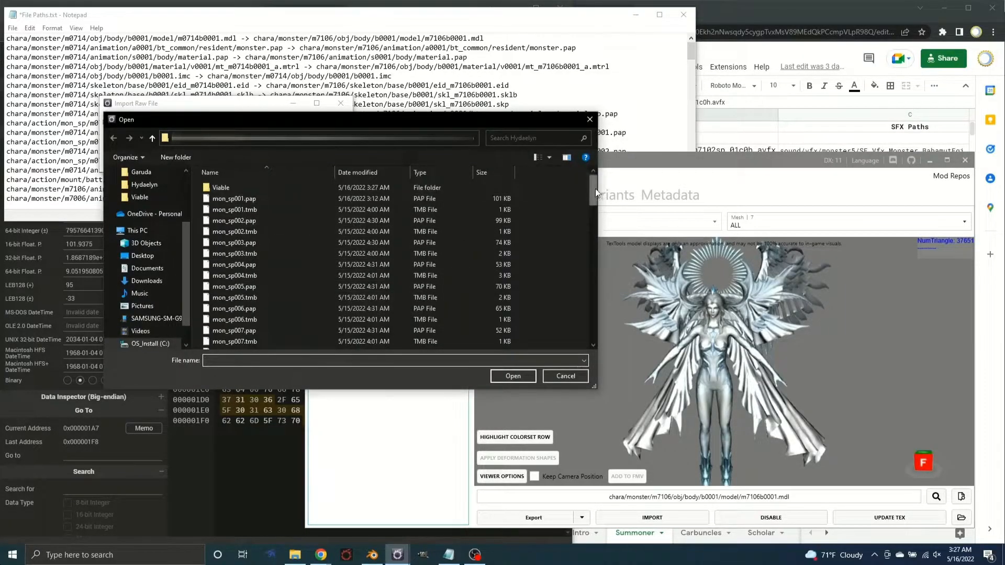
{"action": "double_click", "coordinate": [247, 187]}
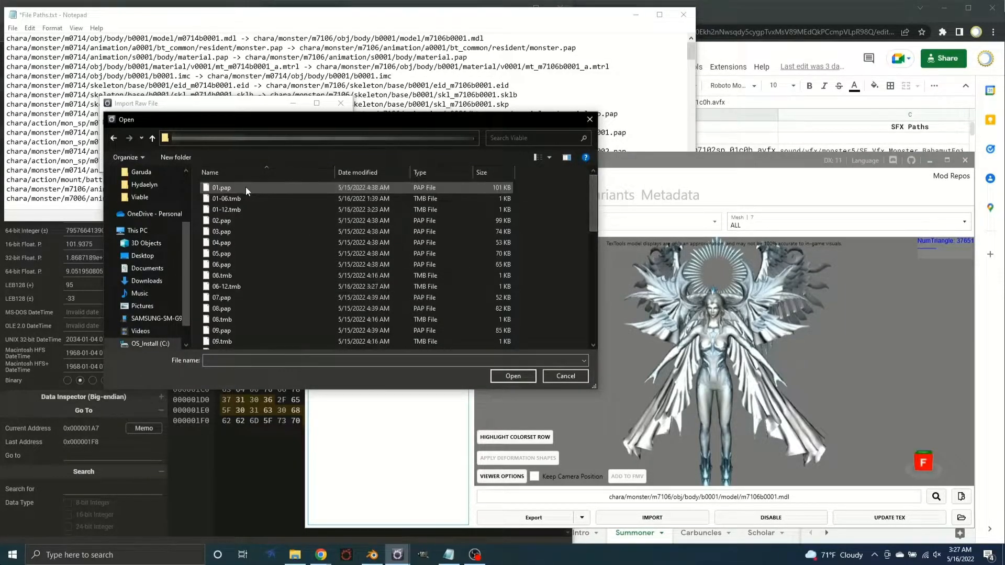
{"action": "double_click", "coordinate": [236, 287]}
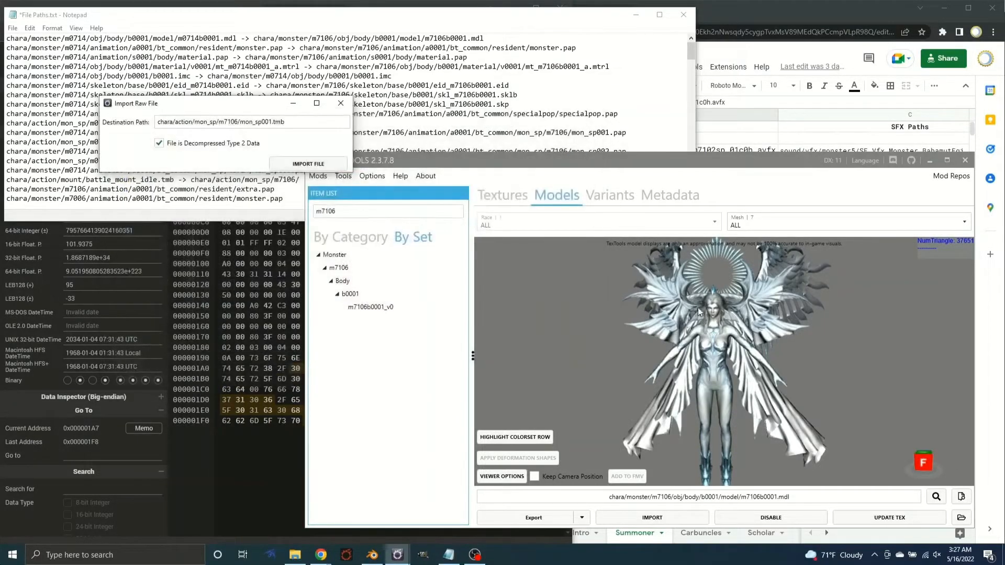
{"action": "left_click", "coordinate": [692, 361]}
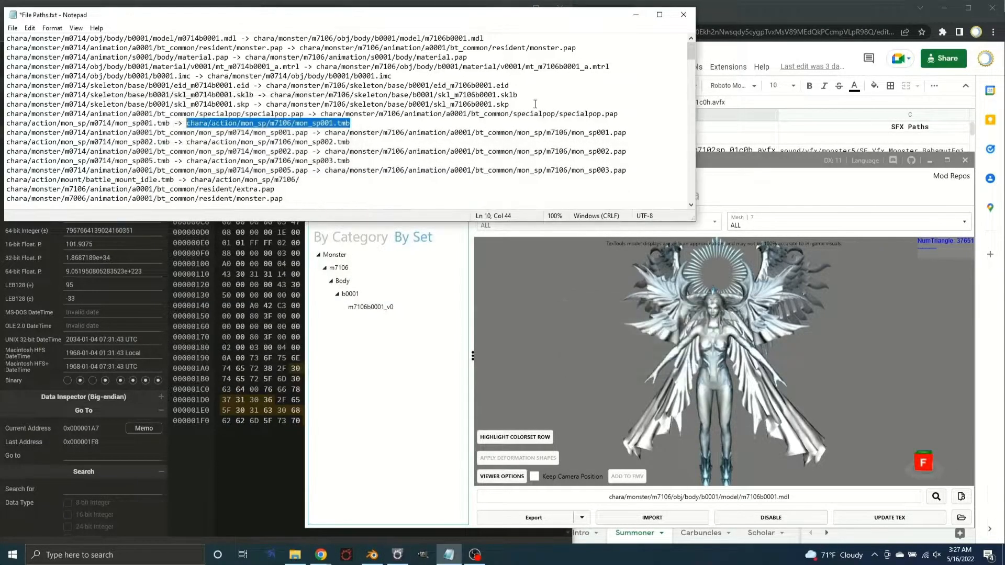
Start another raw file import with the destination chara/monster/m7106/animation/a0001/bt_common/mon_sp/m7106/mon_sp001.pap, copied from the File Paths notes
{"action": "left_click_drag", "start_coordinate": [626, 133], "coordinate": [325, 133]}
{"action": "left_click", "coordinate": [384, 363]}
{"action": "left_click", "coordinate": [343, 176]}
{"action": "mouse_move", "coordinate": [379, 271]}
{"action": "left_click", "coordinate": [497, 287]}
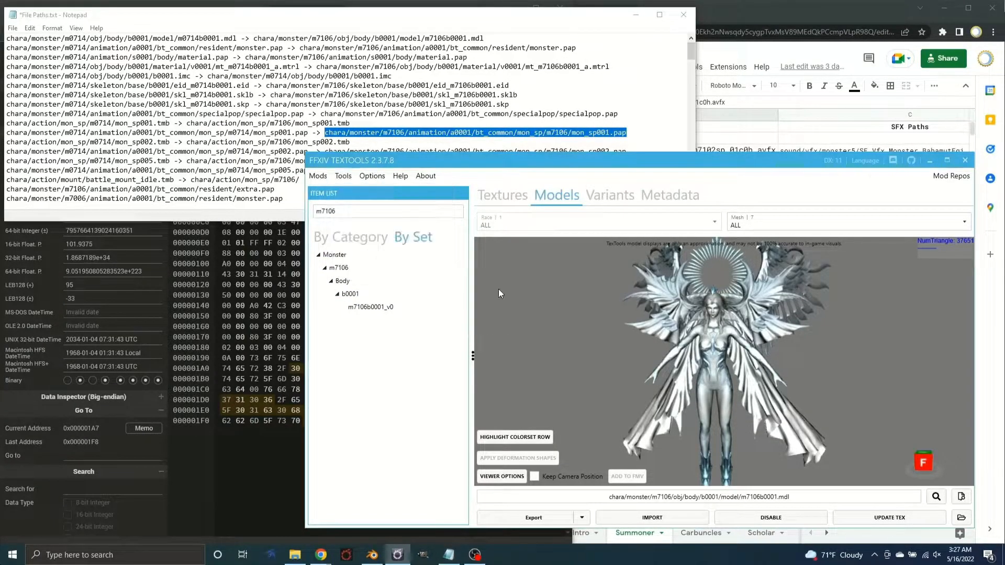
{"action": "left_click", "coordinate": [244, 148]}
{"action": "key", "text": "ctrl+v"}
Import mon_sp012.pap from the Hydaelyn folder to the mon_sp001.pap destination
{"action": "left_click", "coordinate": [336, 191]}
{"action": "left_click", "coordinate": [394, 170]}
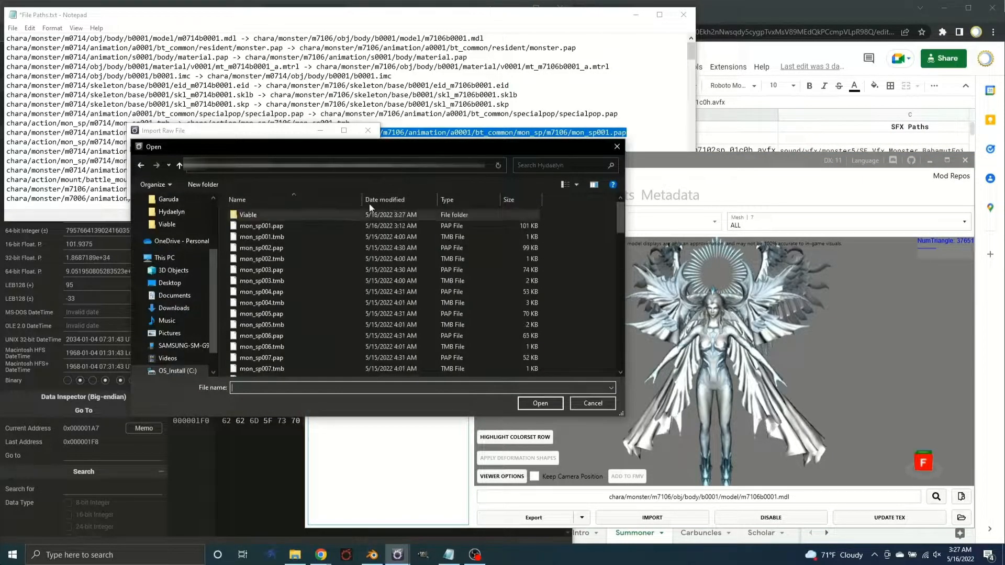
{"action": "left_click", "coordinate": [271, 314]}
{"action": "scroll", "coordinate": [271, 313], "scroll_direction": "down", "scroll_amount": 4}
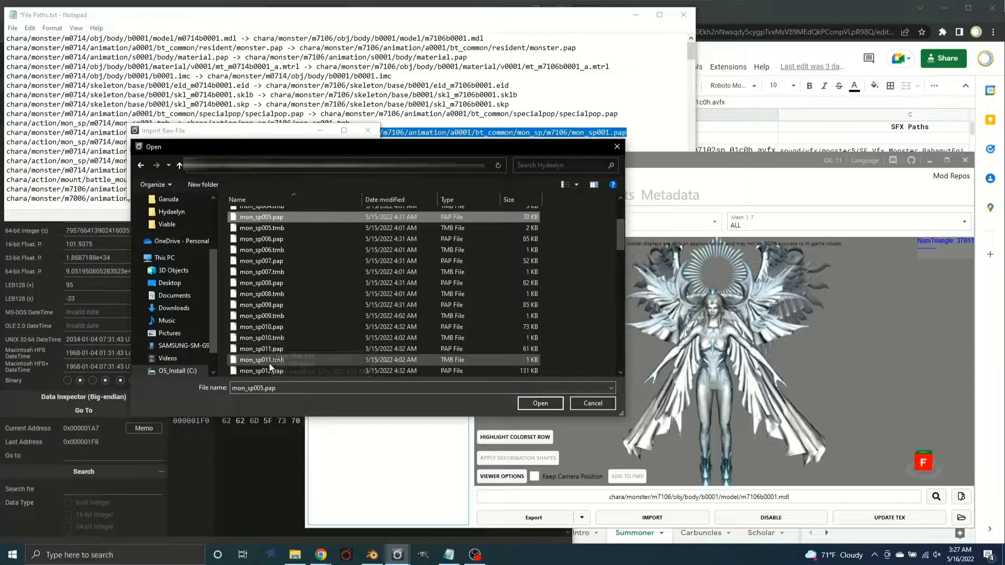
{"action": "double_click", "coordinate": [270, 337]}
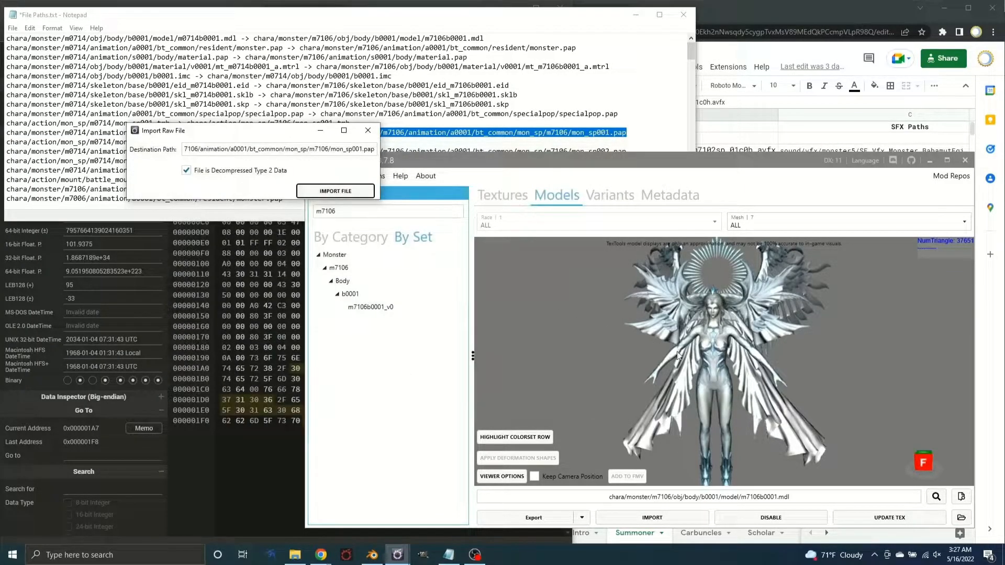
{"action": "key", "text": "Return"}
{"action": "key", "text": "Return"}
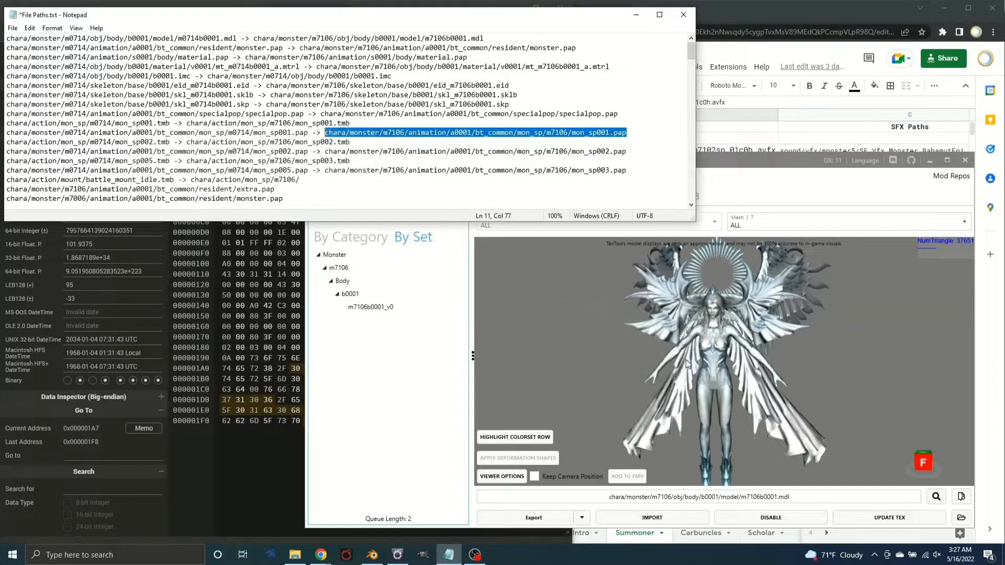
Switch to the Summon VFX File Paths spreadsheet to view the Demi Phoenix paths
{"action": "left_click", "coordinate": [386, 430]}
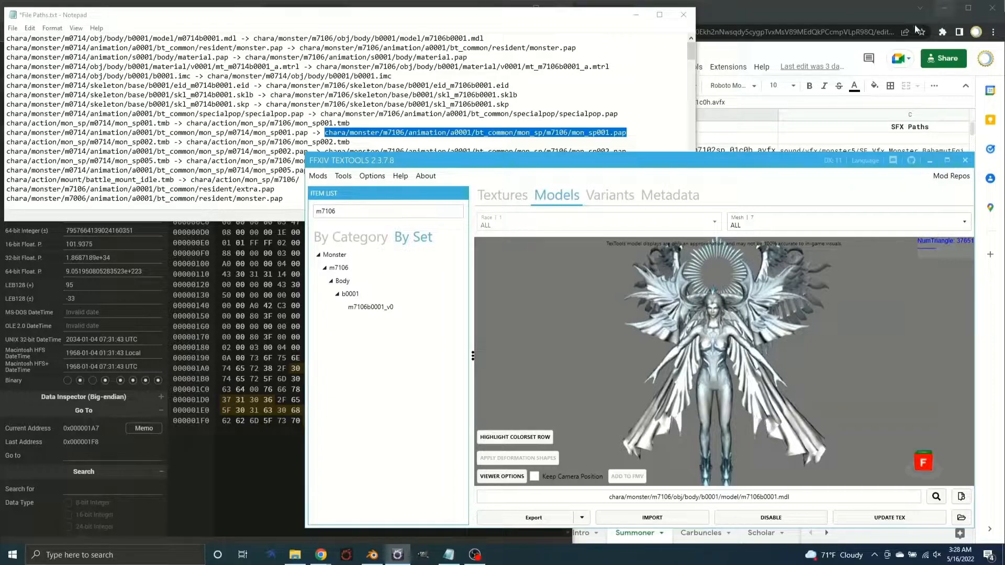
{"action": "left_click", "coordinate": [859, 18]}
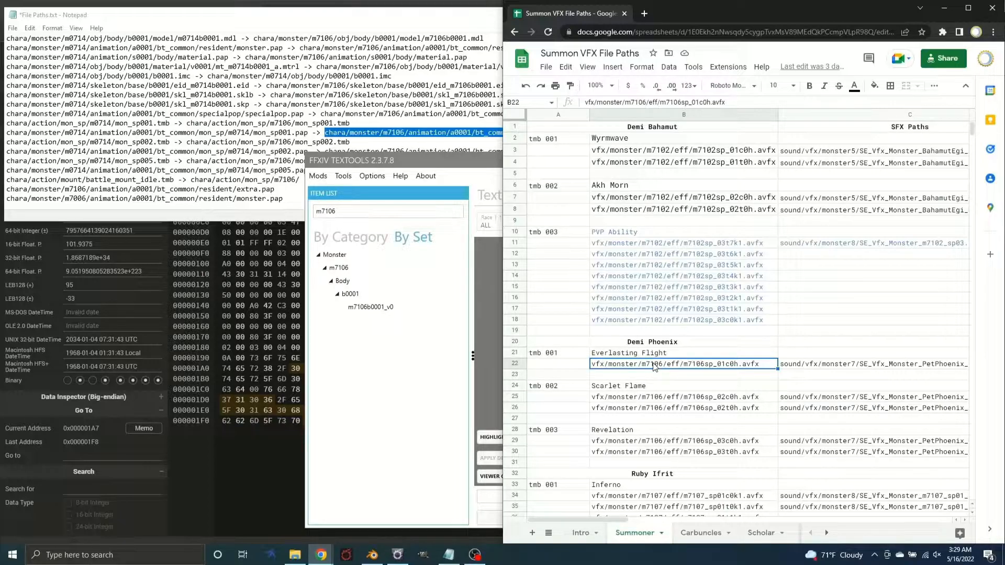
Switch to TexTools, then review the source and destination paths in the File Paths notes and minimize the notes
{"action": "left_click", "coordinate": [401, 367]}
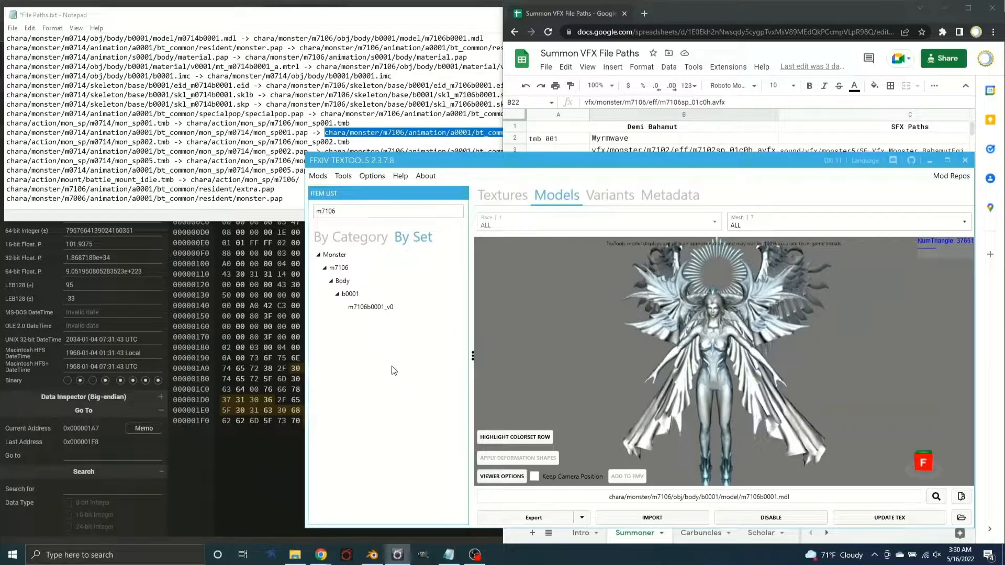
{"action": "left_click", "coordinate": [283, 21]}
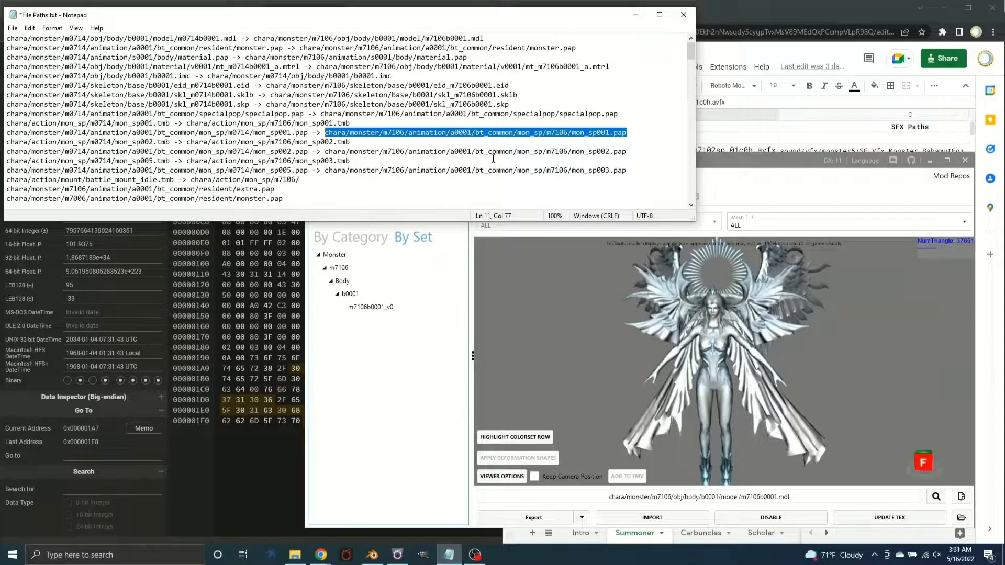
{"action": "left_click", "coordinate": [633, 16]}
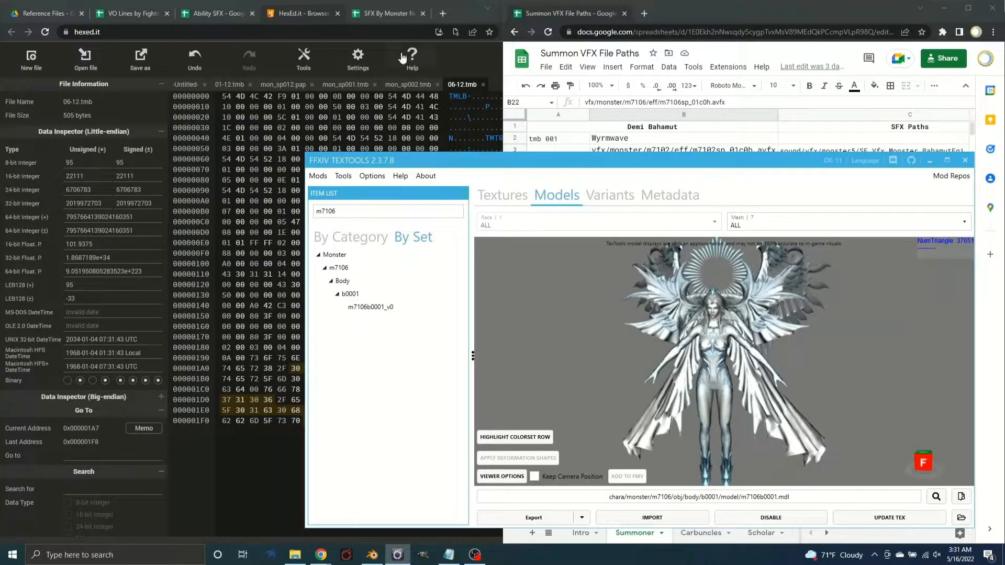
Review the sound references in VO Lines by Fights, Ability SFX and SFX By Monster Number, examining the m0714 sound paths
{"action": "left_click", "coordinate": [130, 13]}
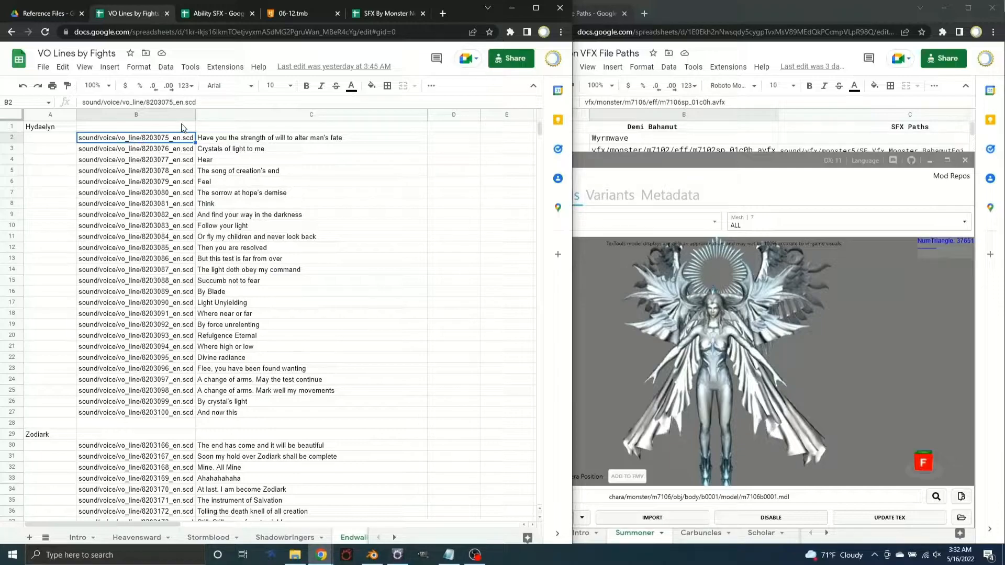
{"action": "left_click", "coordinate": [212, 14]}
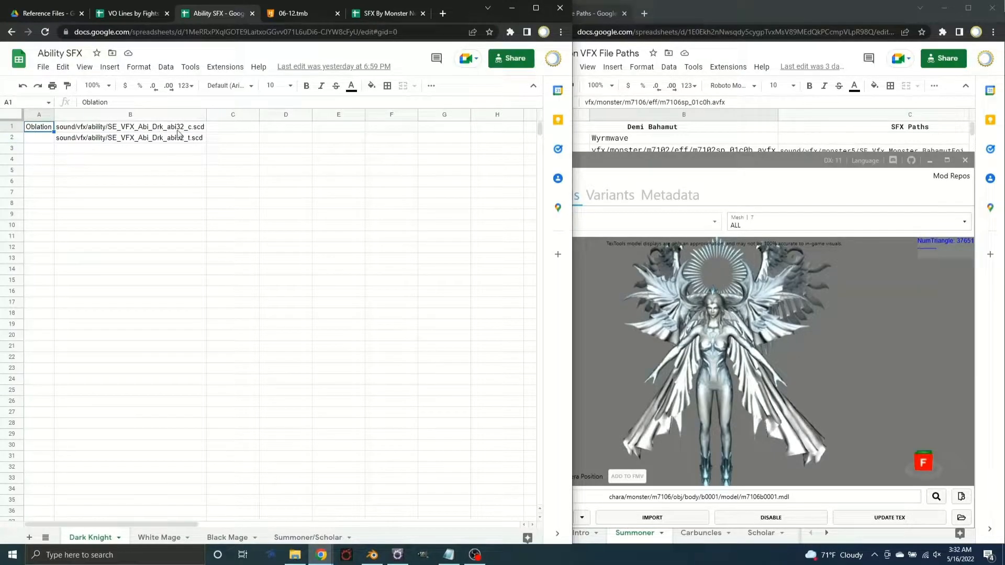
{"action": "left_click", "coordinate": [389, 14]}
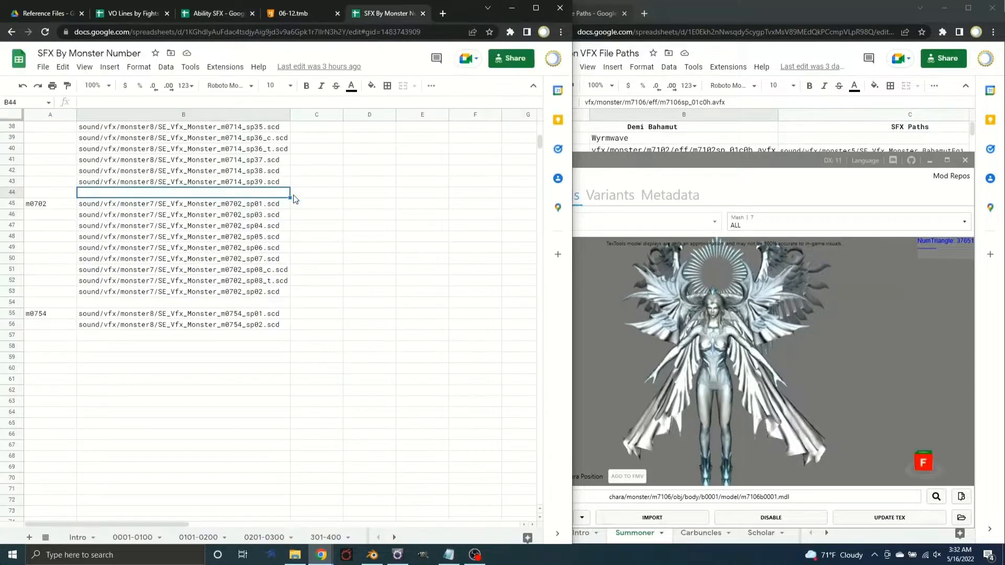
{"action": "scroll", "coordinate": [223, 251], "scroll_direction": "up", "scroll_amount": 5}
{"action": "scroll", "coordinate": [224, 251], "scroll_direction": "up", "scroll_amount": 7}
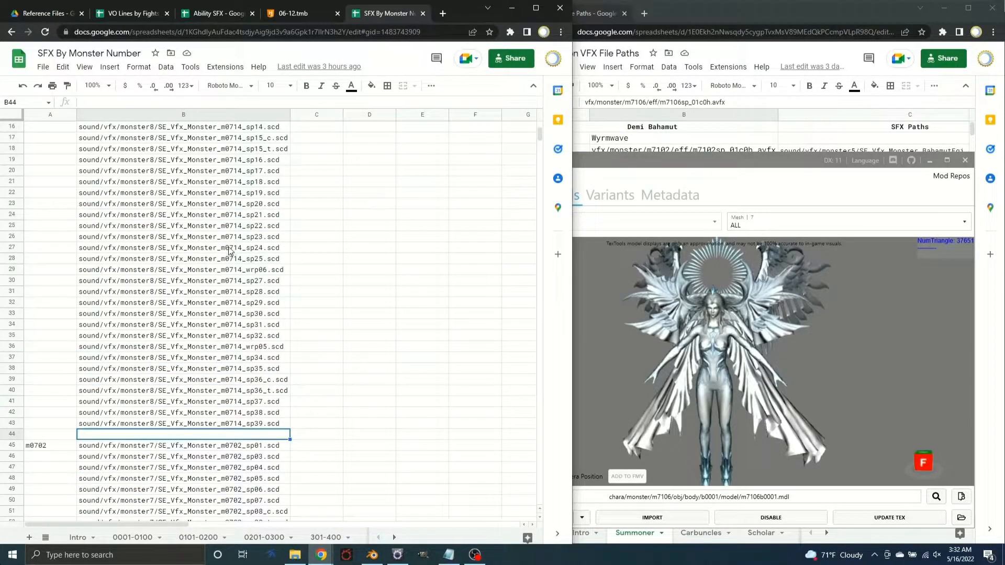
{"action": "scroll", "coordinate": [229, 251], "scroll_direction": "up", "scroll_amount": 1}
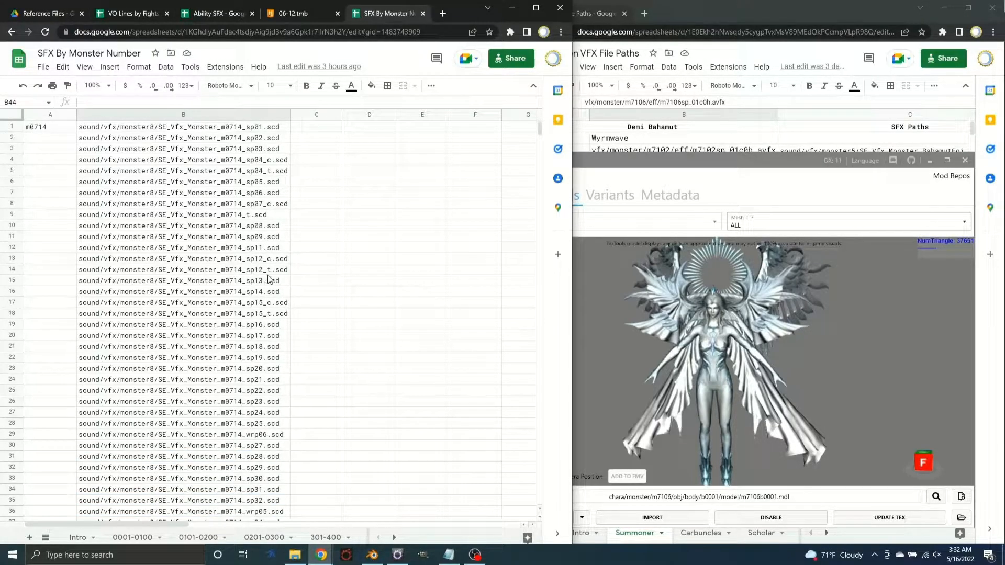
{"action": "scroll", "coordinate": [220, 201], "scroll_direction": "down", "scroll_amount": 10}
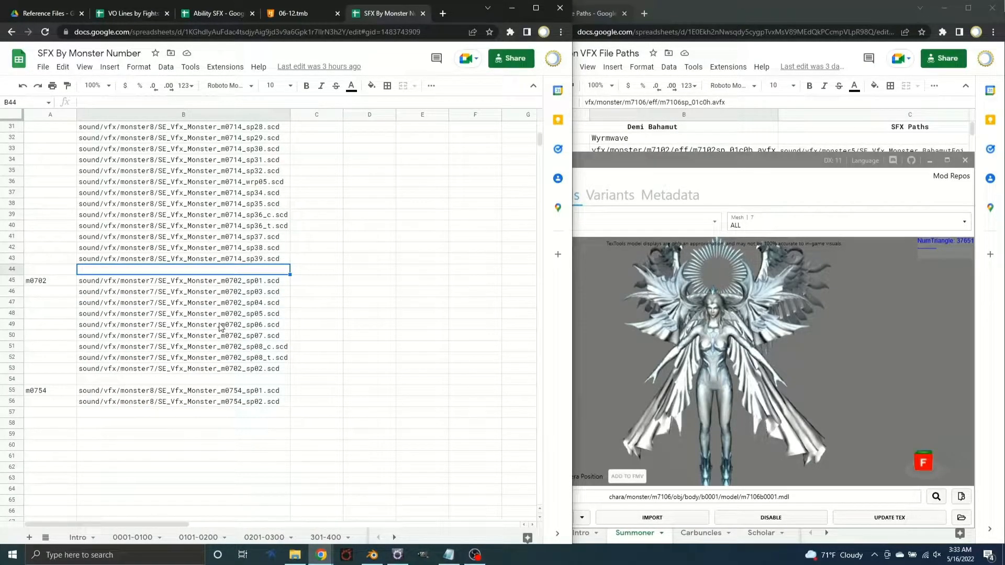
{"action": "scroll", "coordinate": [215, 330], "scroll_direction": "up", "scroll_amount": 10}
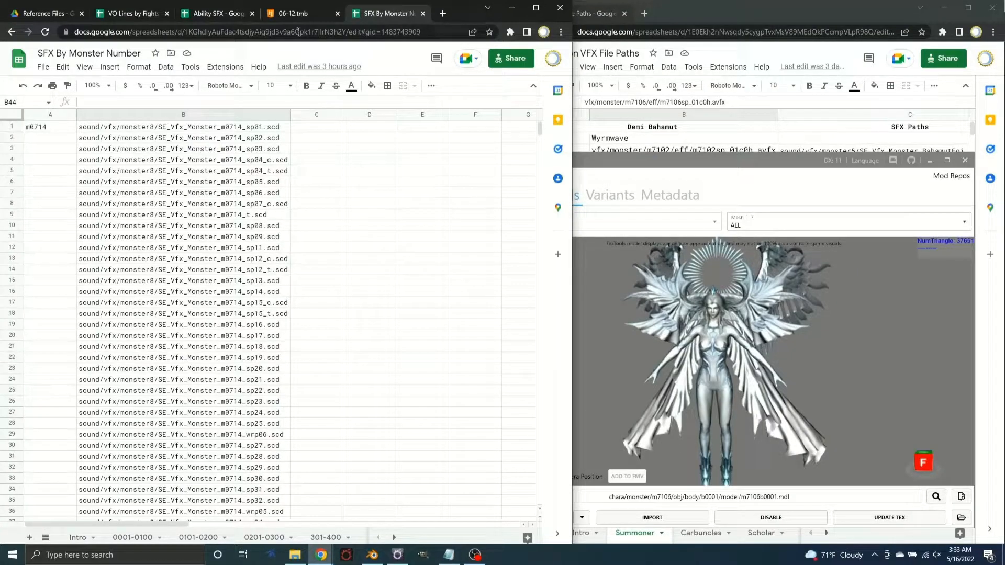
Return to the Summon VFX File Paths spreadsheet, widen its window, and examine the Demi Bahamut Wyrmwave and PVP Ability paths
{"action": "left_click", "coordinate": [725, 188]}
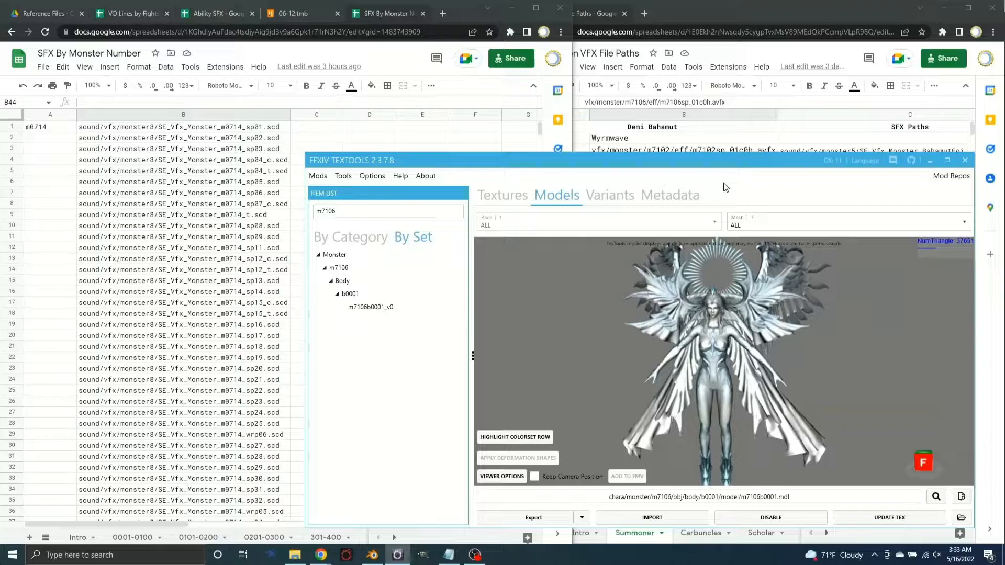
{"action": "left_click", "coordinate": [712, 18]}
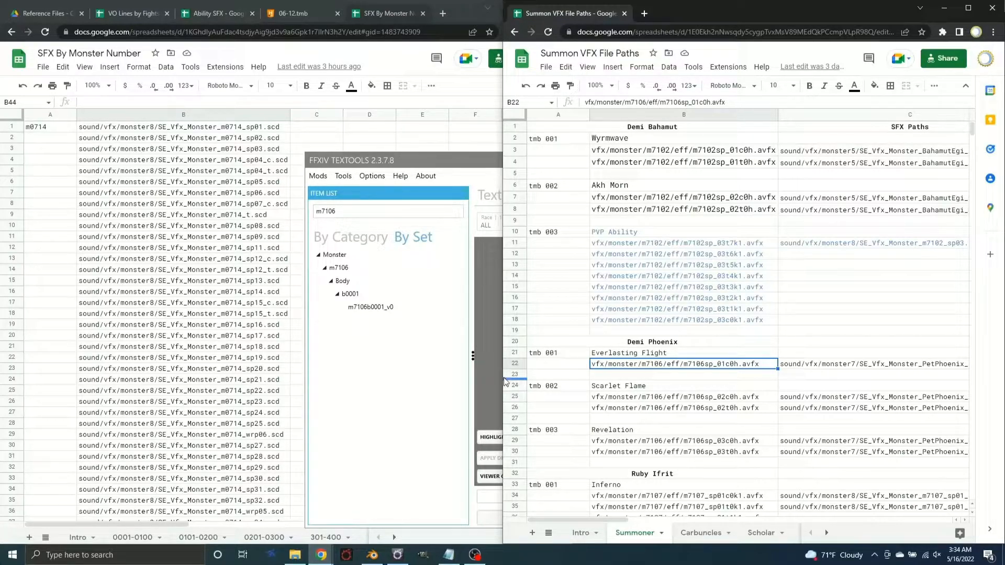
{"action": "left_click_drag", "start_coordinate": [502, 376], "coordinate": [170, 379]}
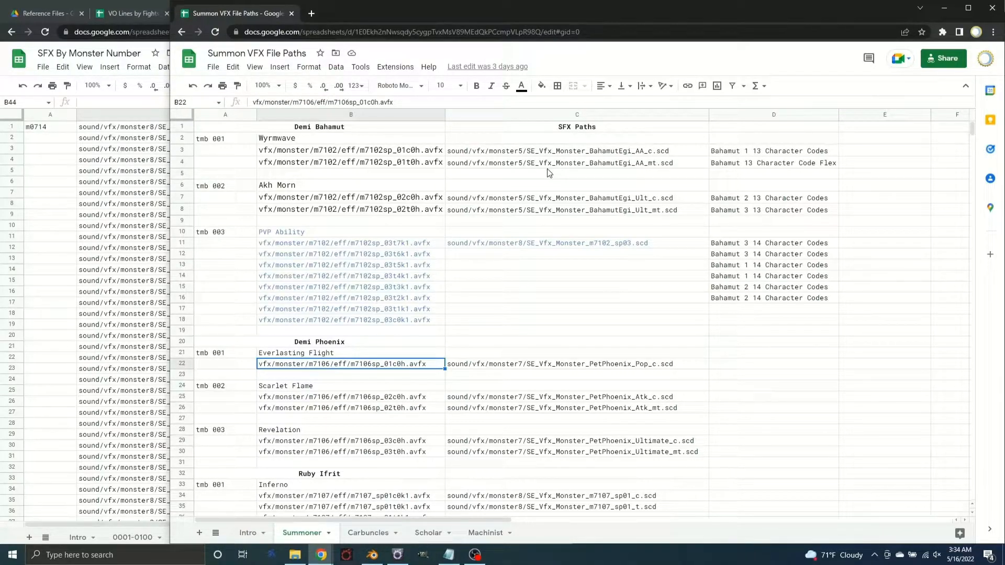
{"action": "left_click", "coordinate": [308, 154]}
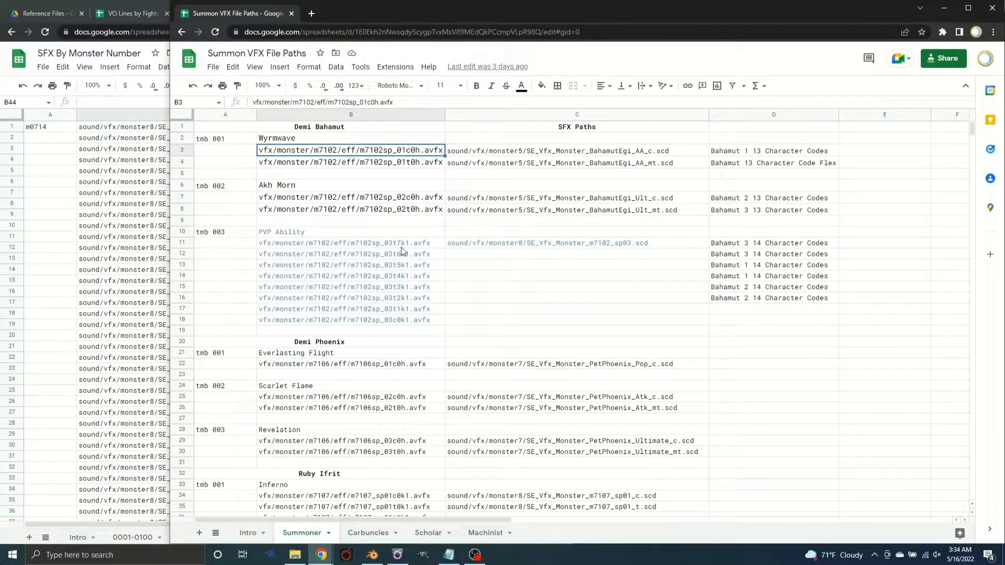
{"action": "left_click", "coordinate": [321, 242]}
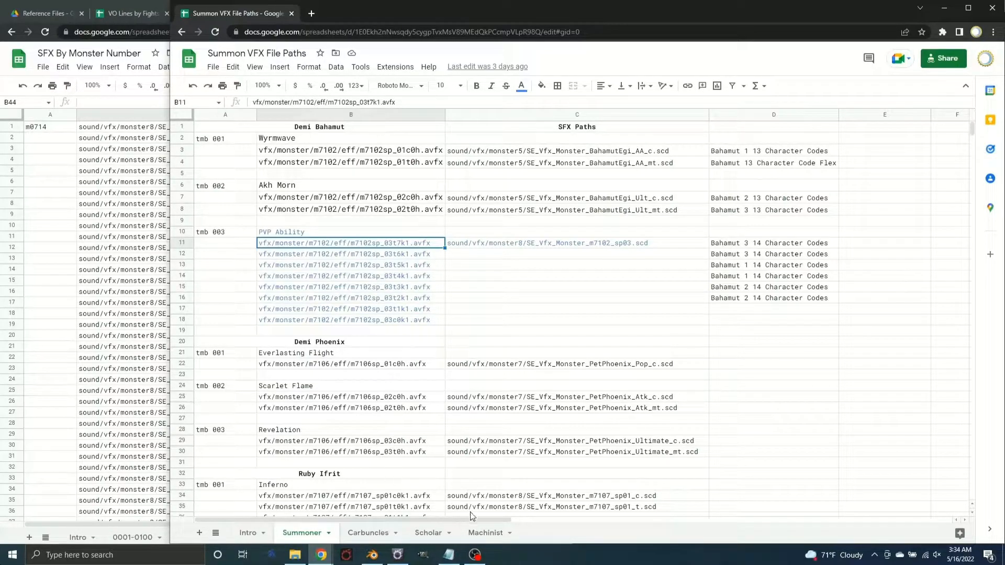
Examine the Rook and Bishop Autoturrets VFX paths on the Machinist sheet, checking the tmb 005 and tmb 006 entries matched to Ifrit, Garuda and Titan
{"action": "left_click", "coordinate": [475, 534]}
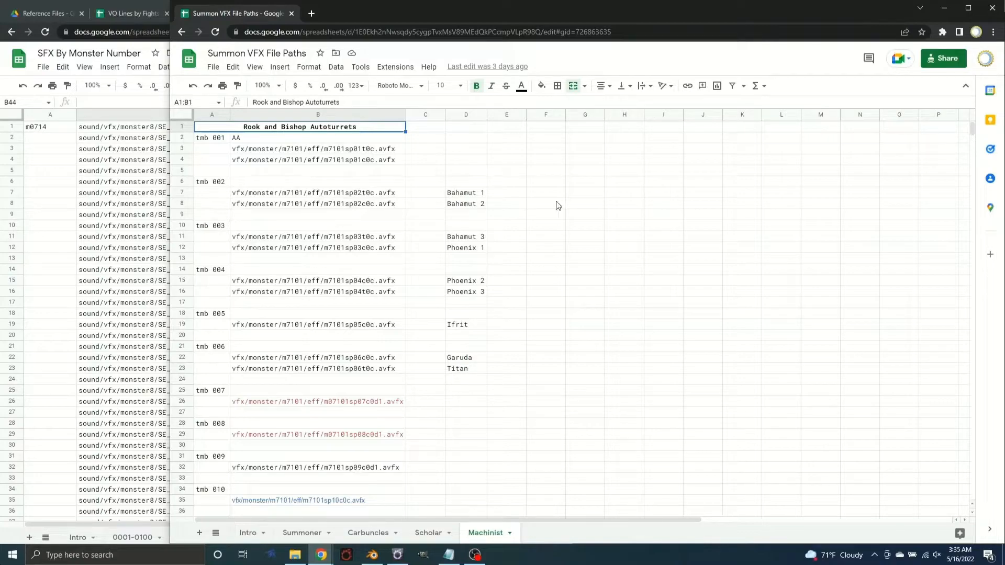
{"action": "scroll", "coordinate": [374, 369], "scroll_direction": "down", "scroll_amount": 2}
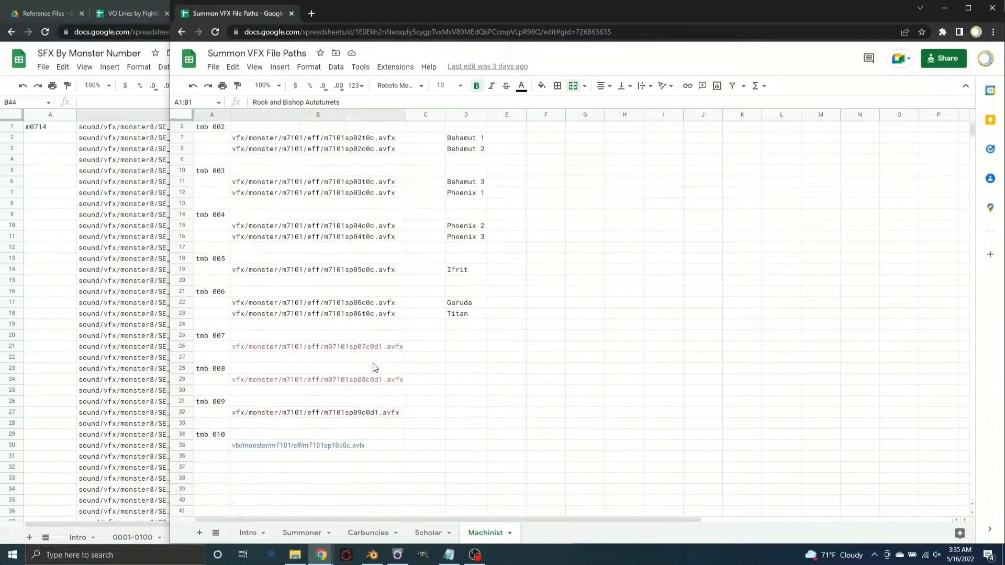
{"action": "scroll", "coordinate": [333, 385], "scroll_direction": "up", "scroll_amount": 2}
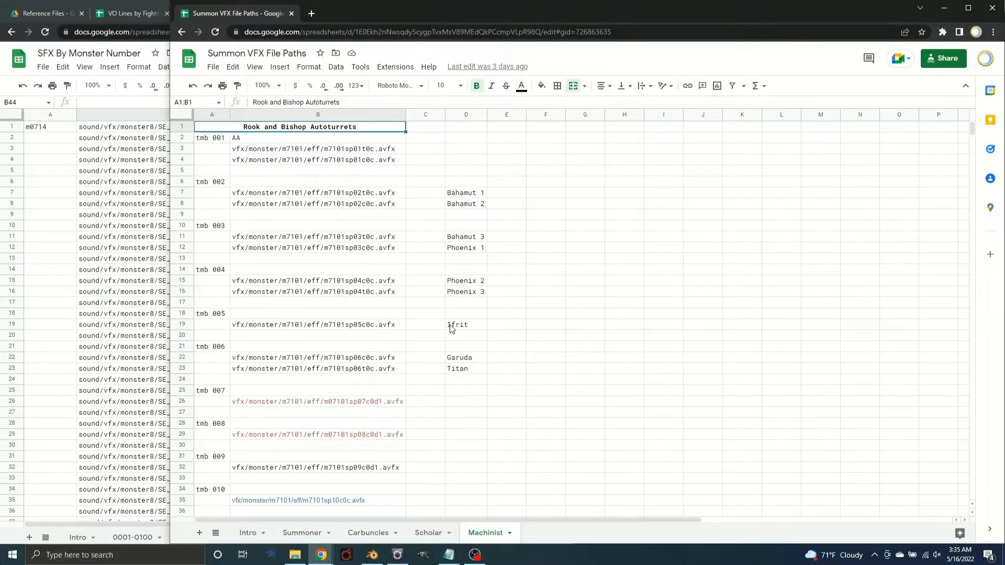
{"action": "left_click", "coordinate": [283, 326]}
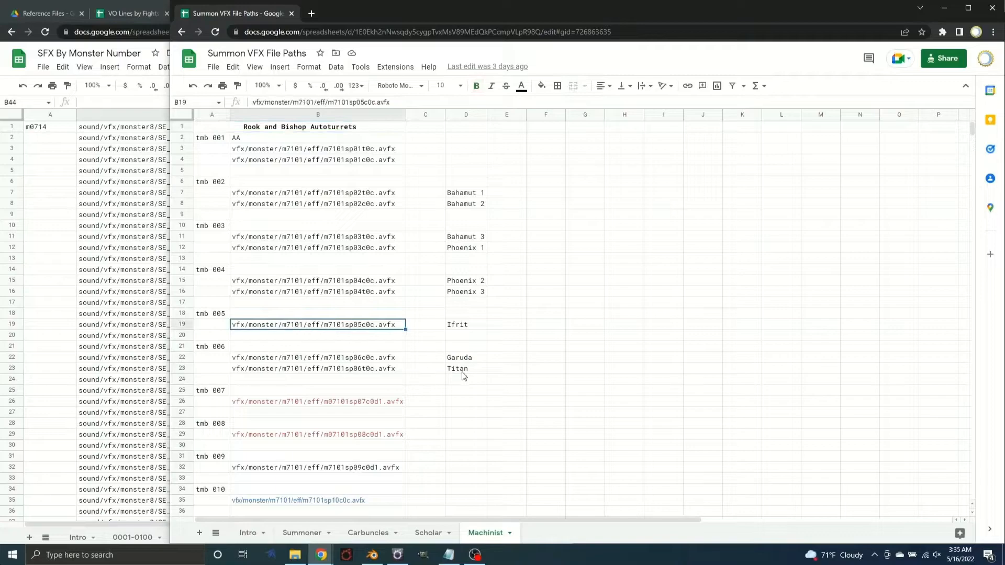
{"action": "left_click", "coordinate": [341, 361]}
{"action": "left_click", "coordinate": [344, 370]}
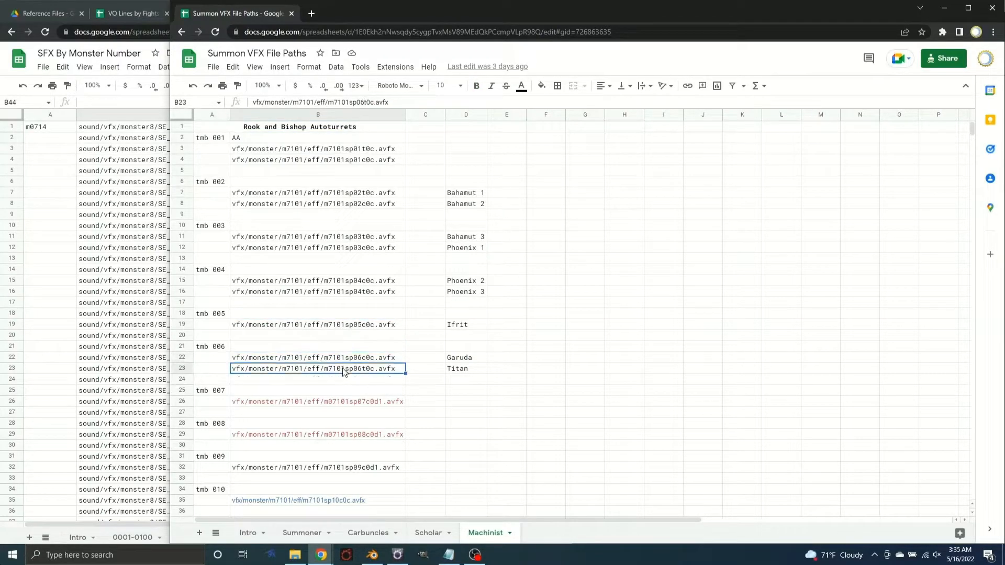